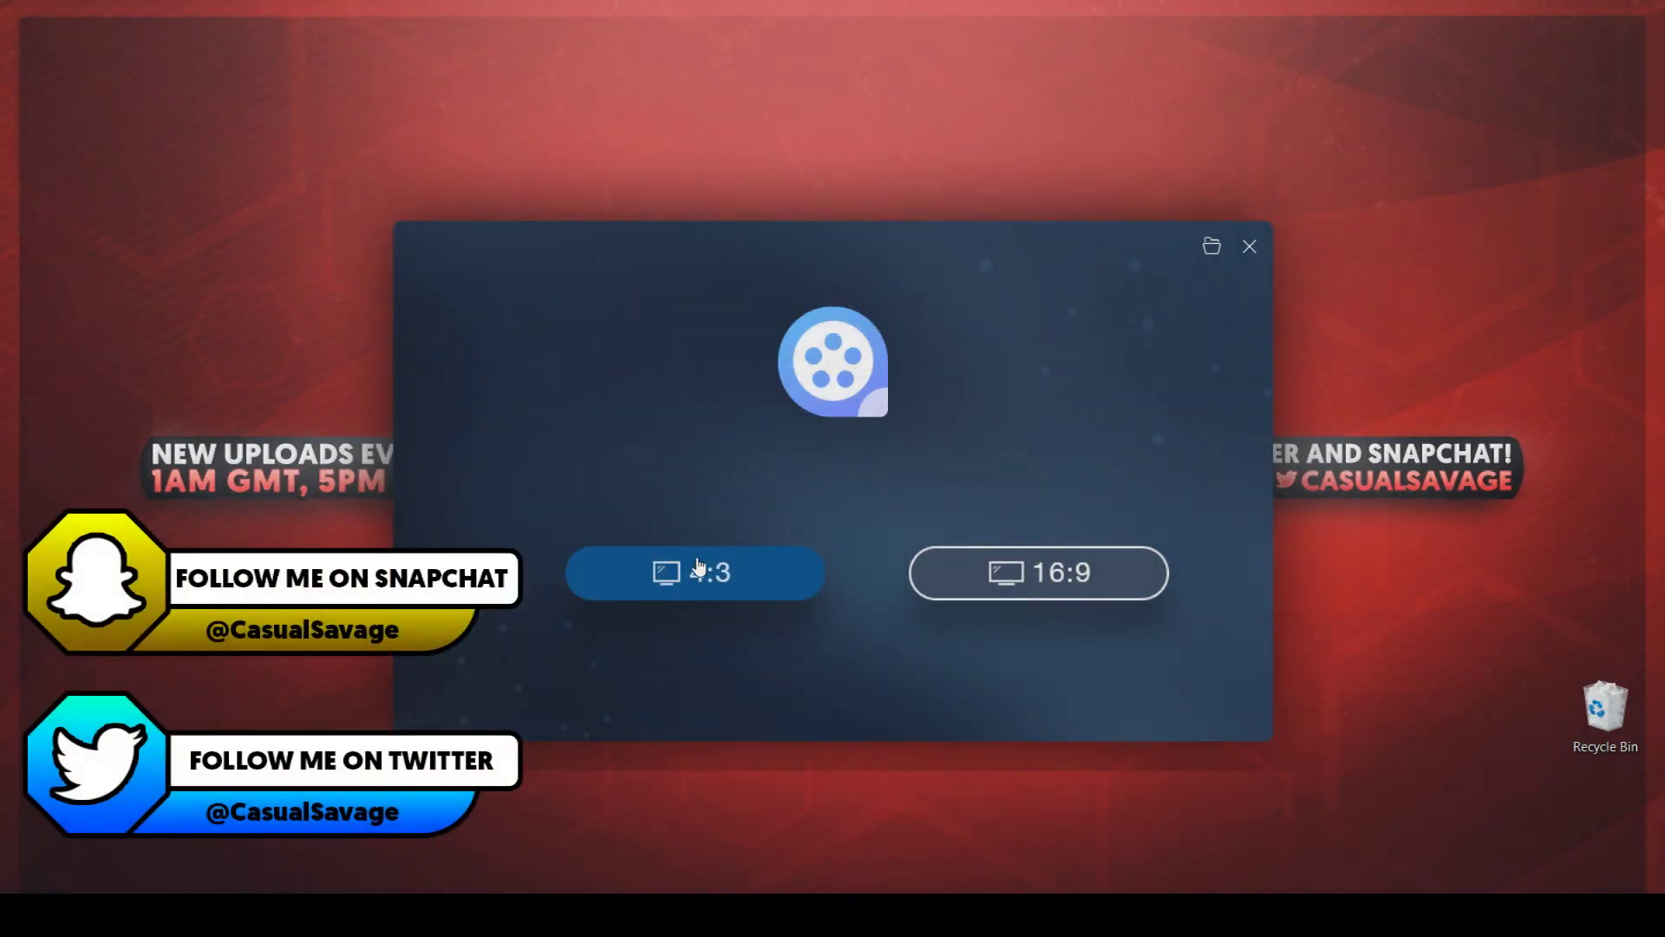
Step: Start a new project in the 16:9 widescreen aspect ratio from the startup dialog
click(1045, 595)
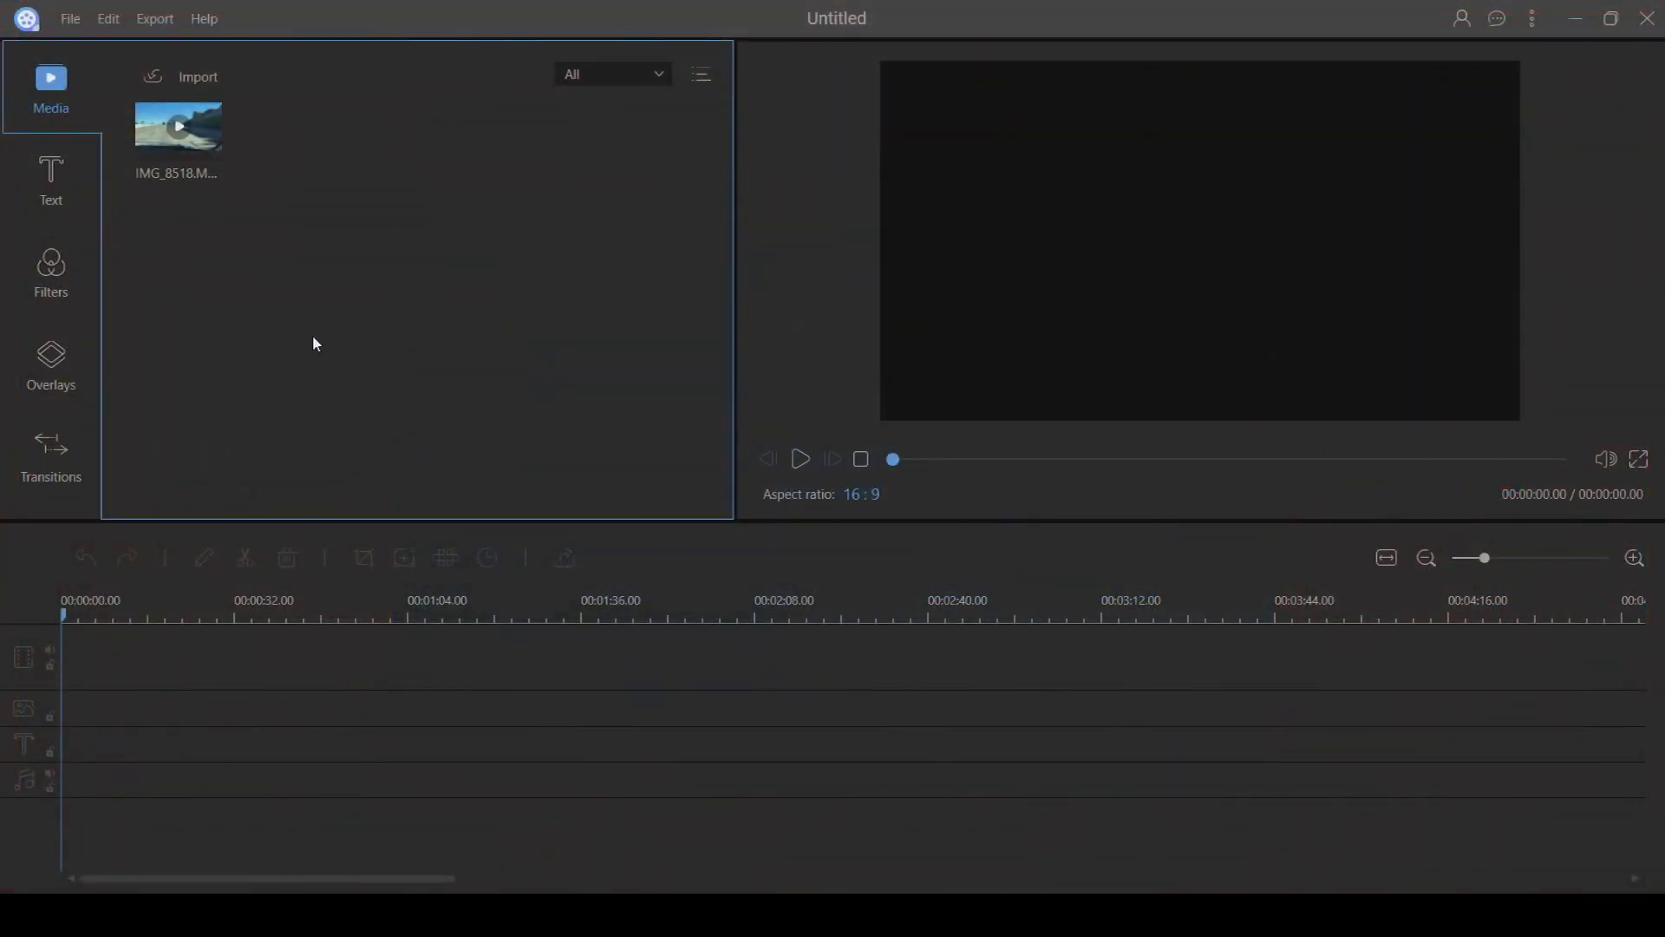
Step: Browse the Text, Filters, Overlays and Transitions libraries in turn
click(68, 192)
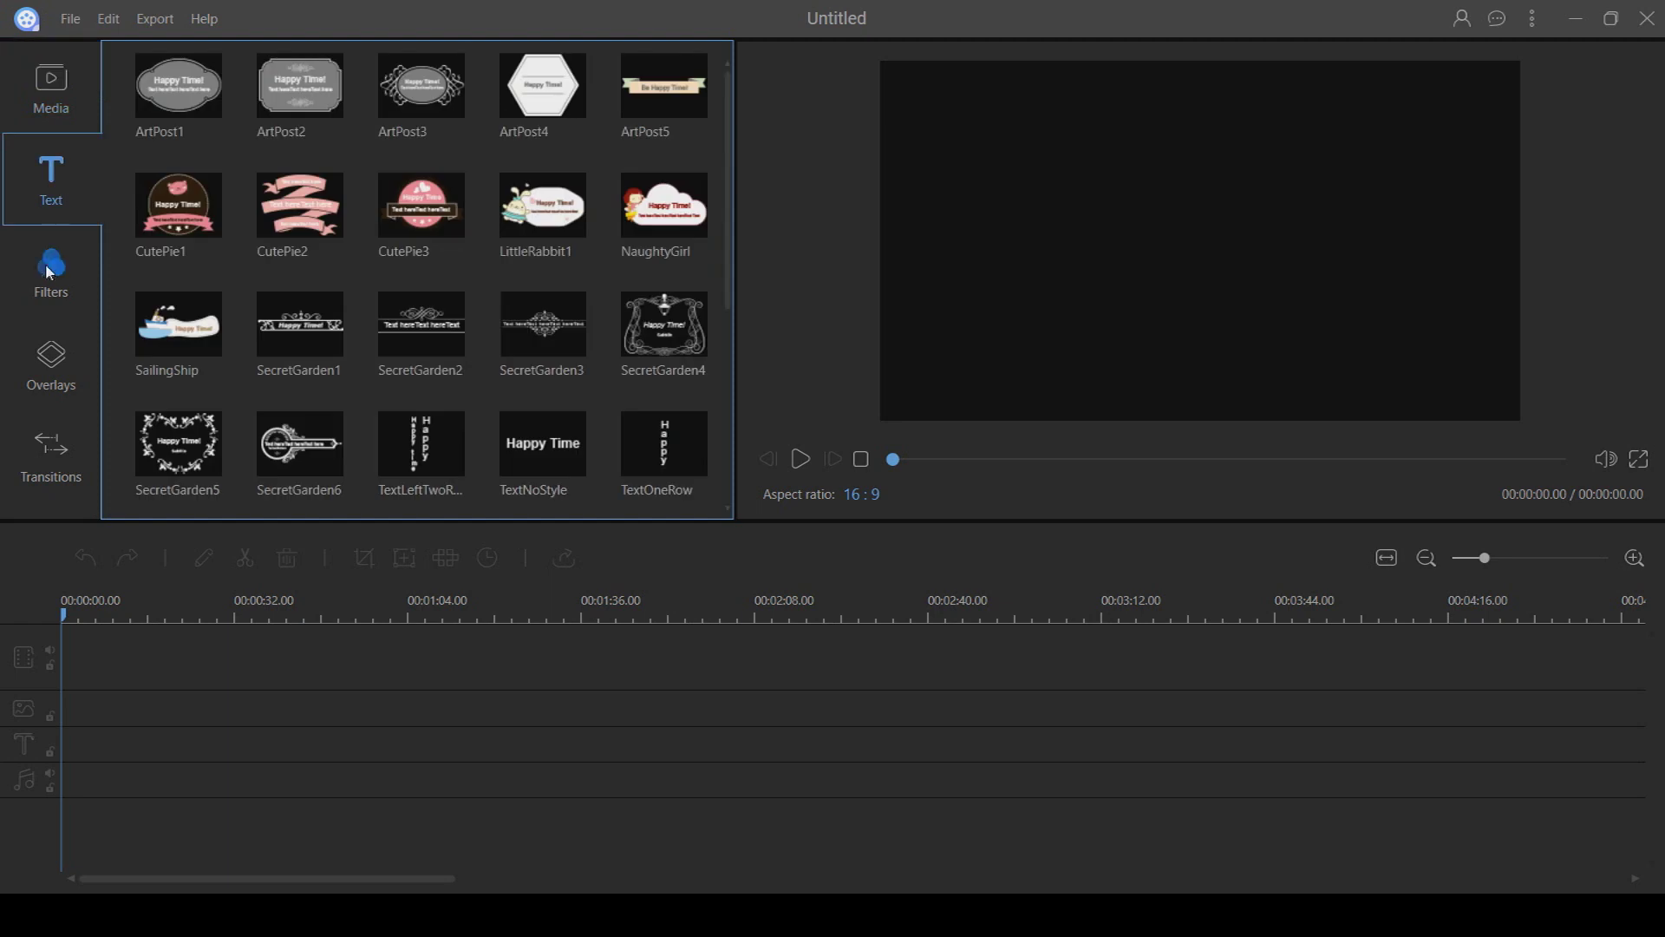
click(44, 288)
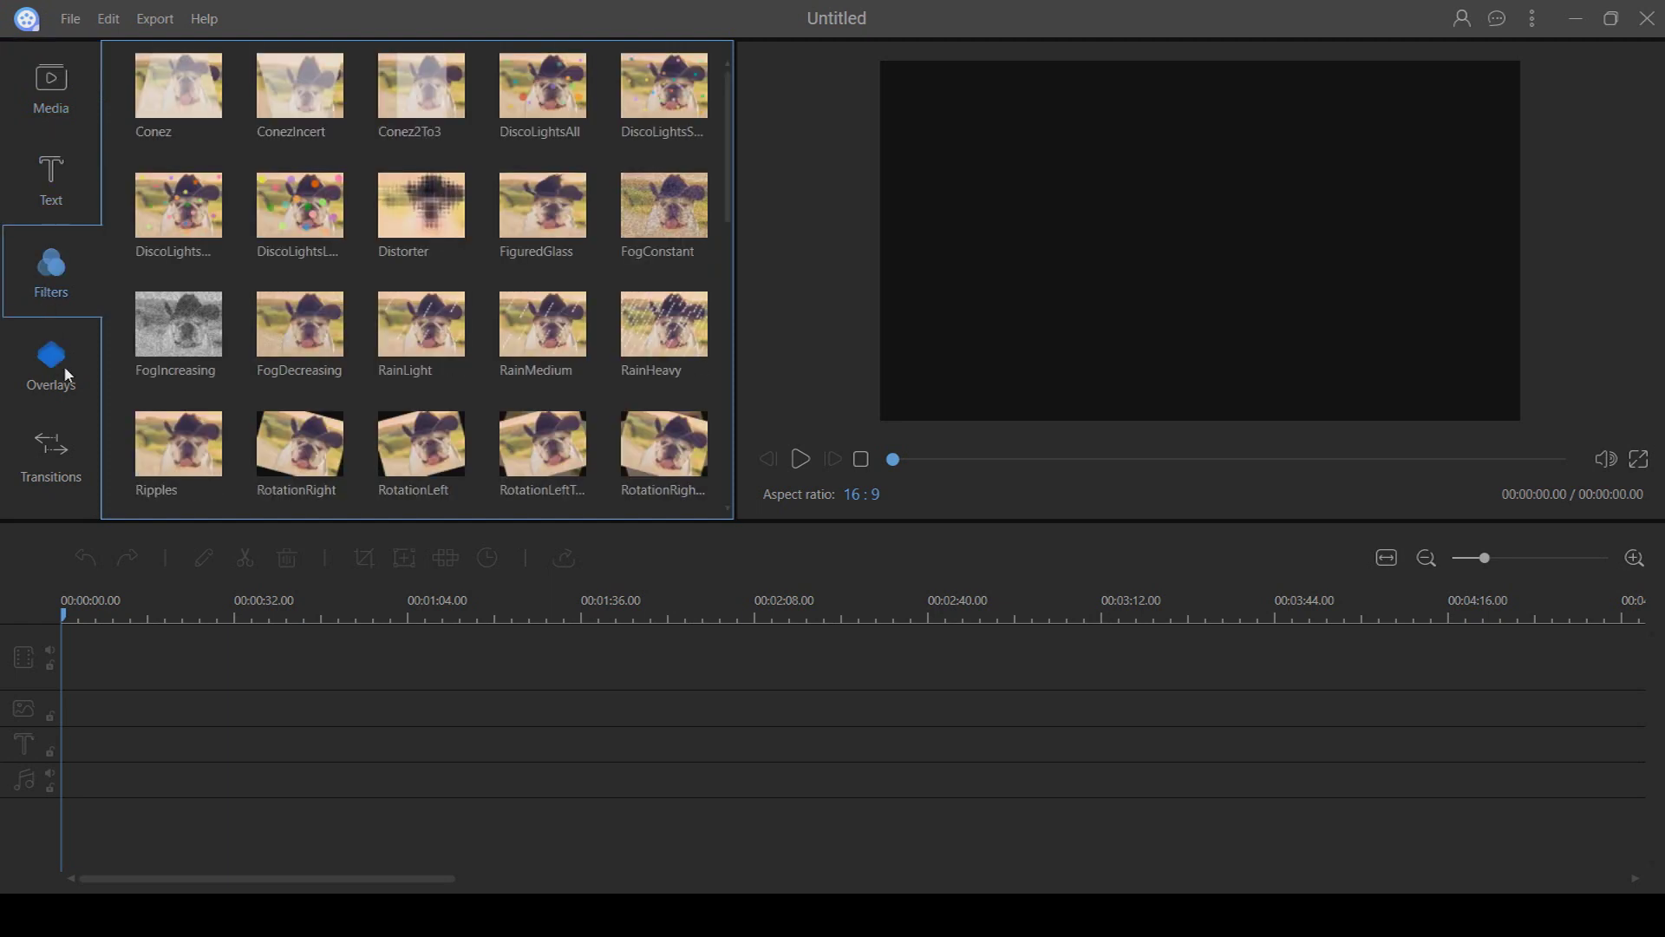
click(66, 371)
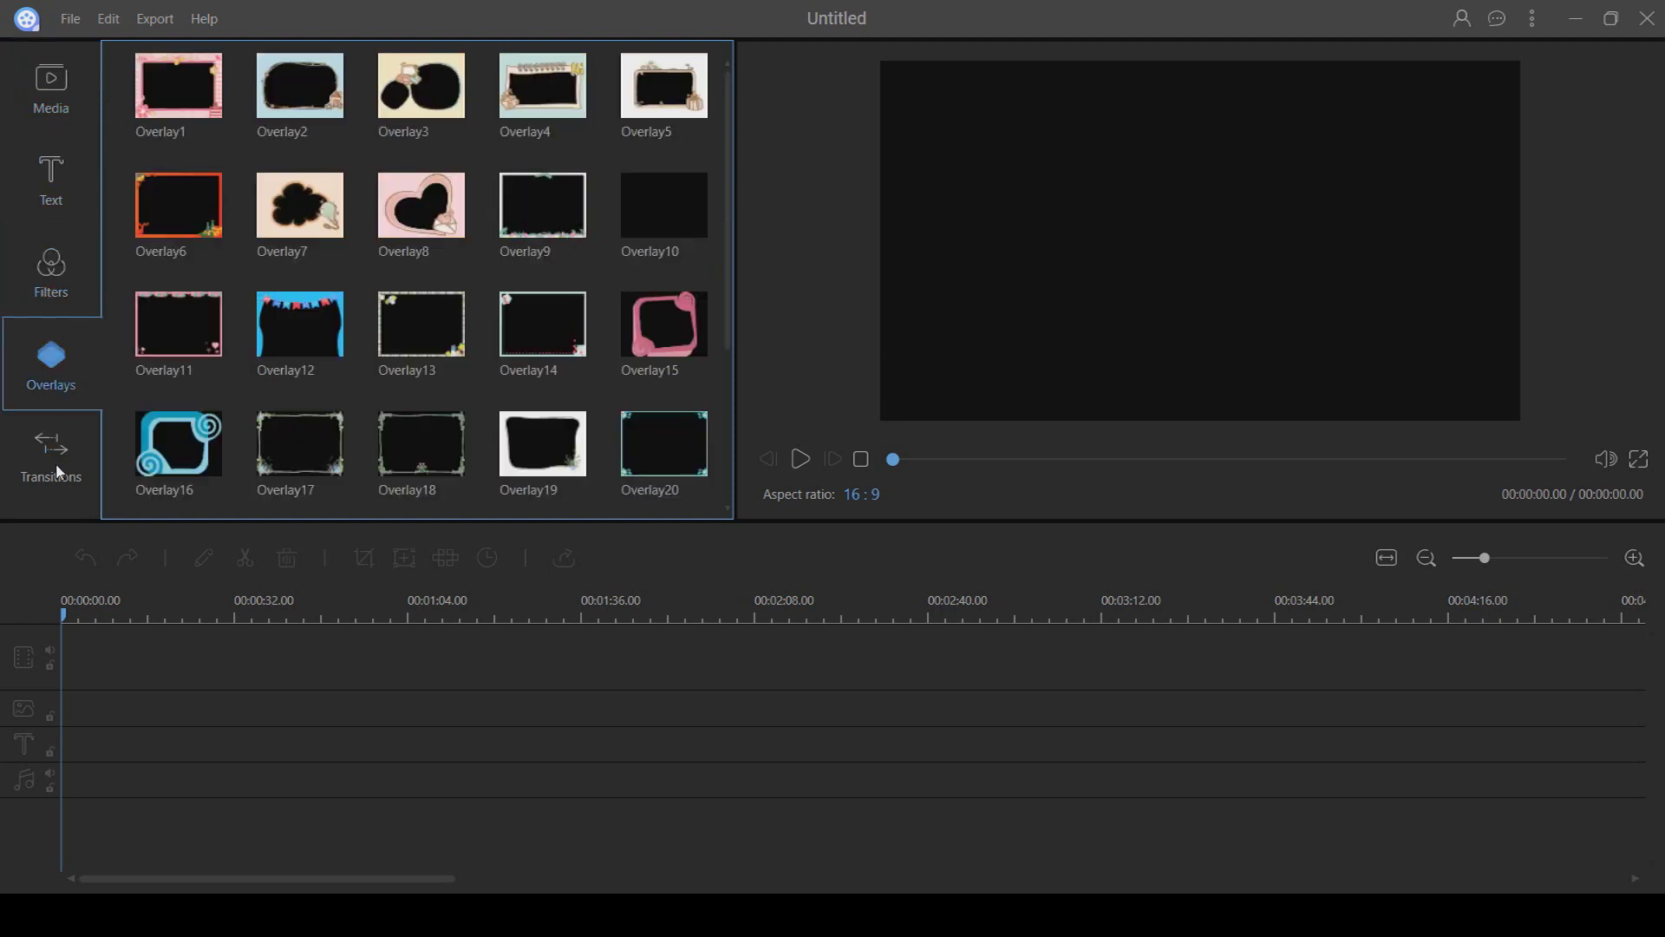
click(59, 472)
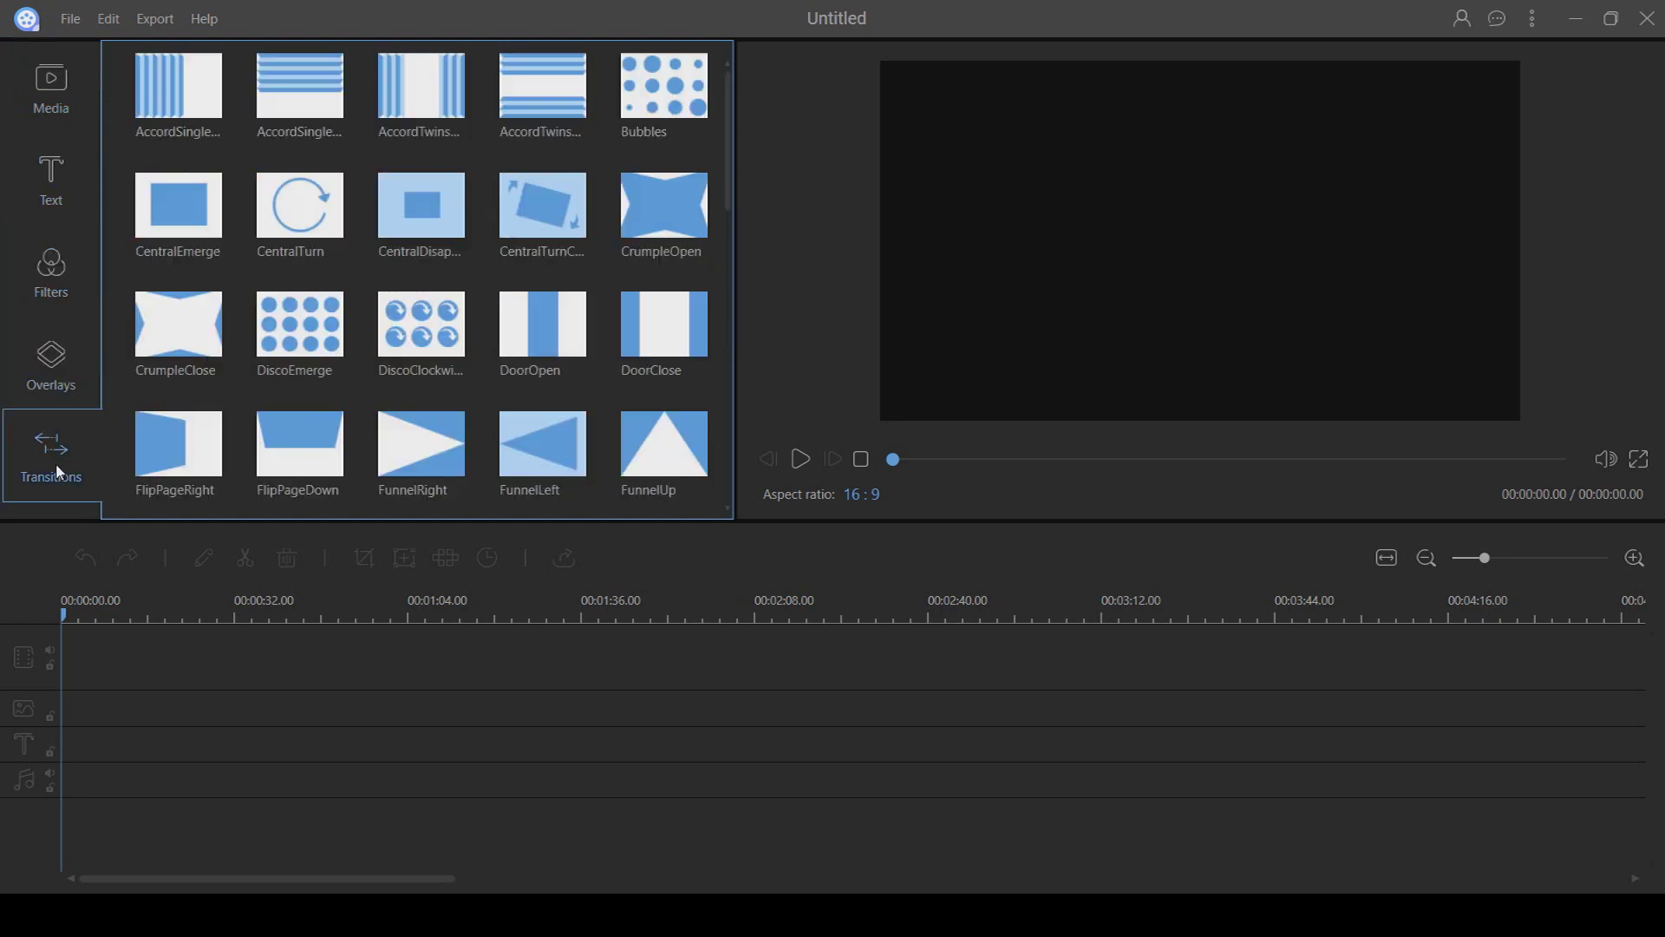
Step: Return to the text templates and preview the ornate Happy Time title
click(59, 180)
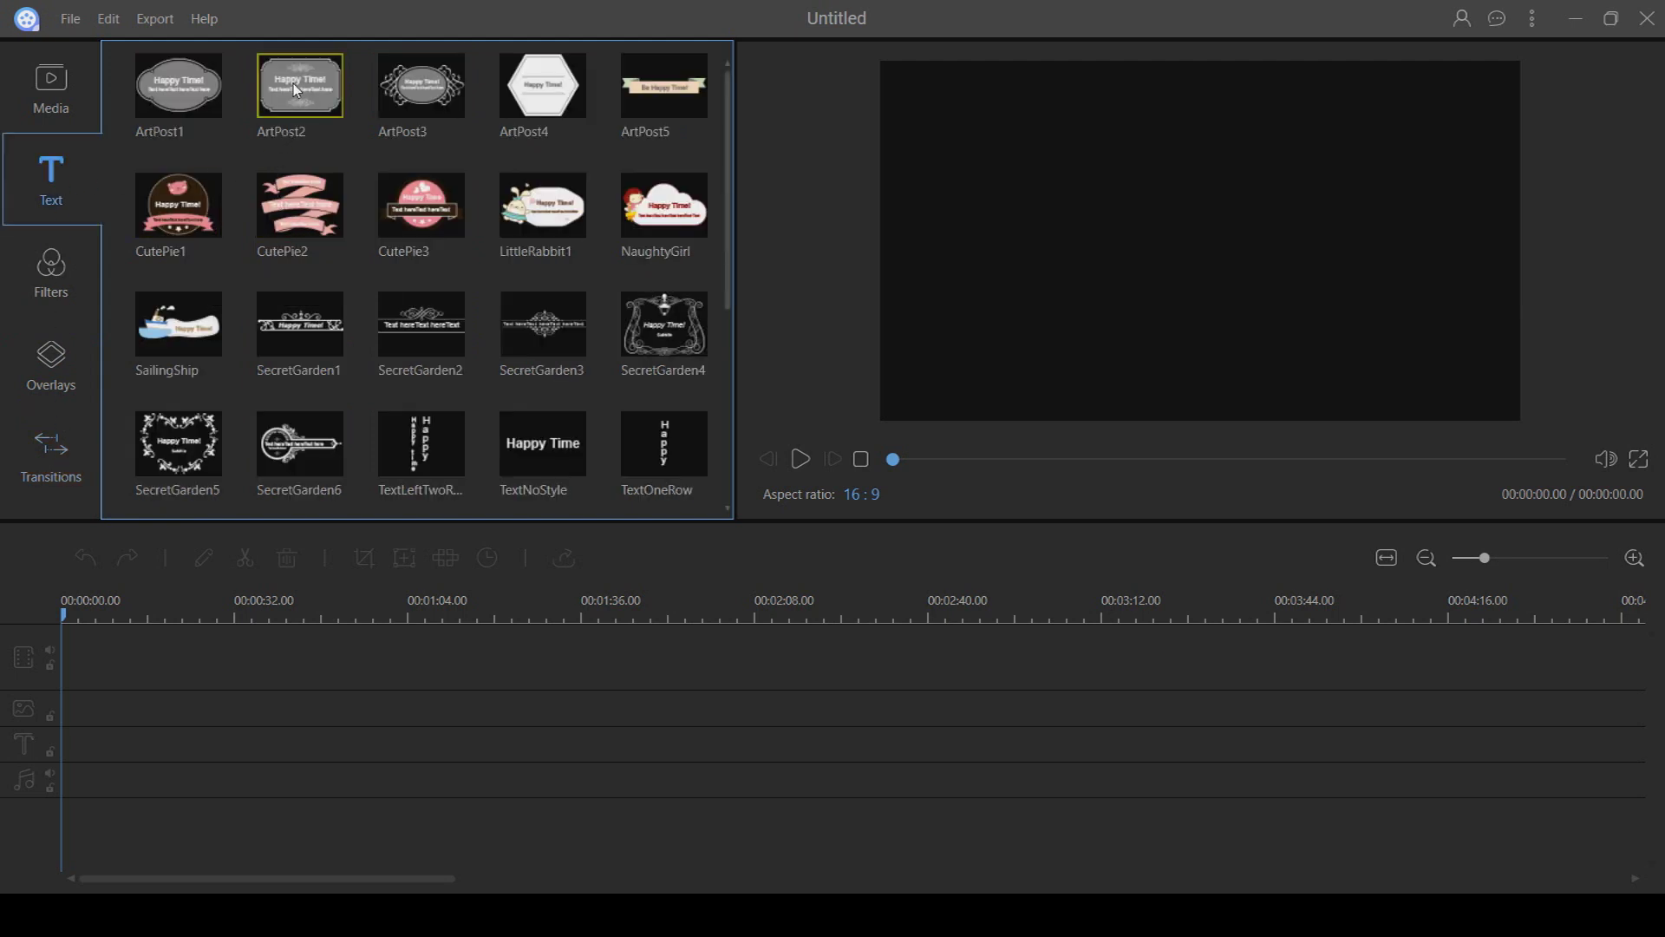
scroll(595, 392, down, 1)
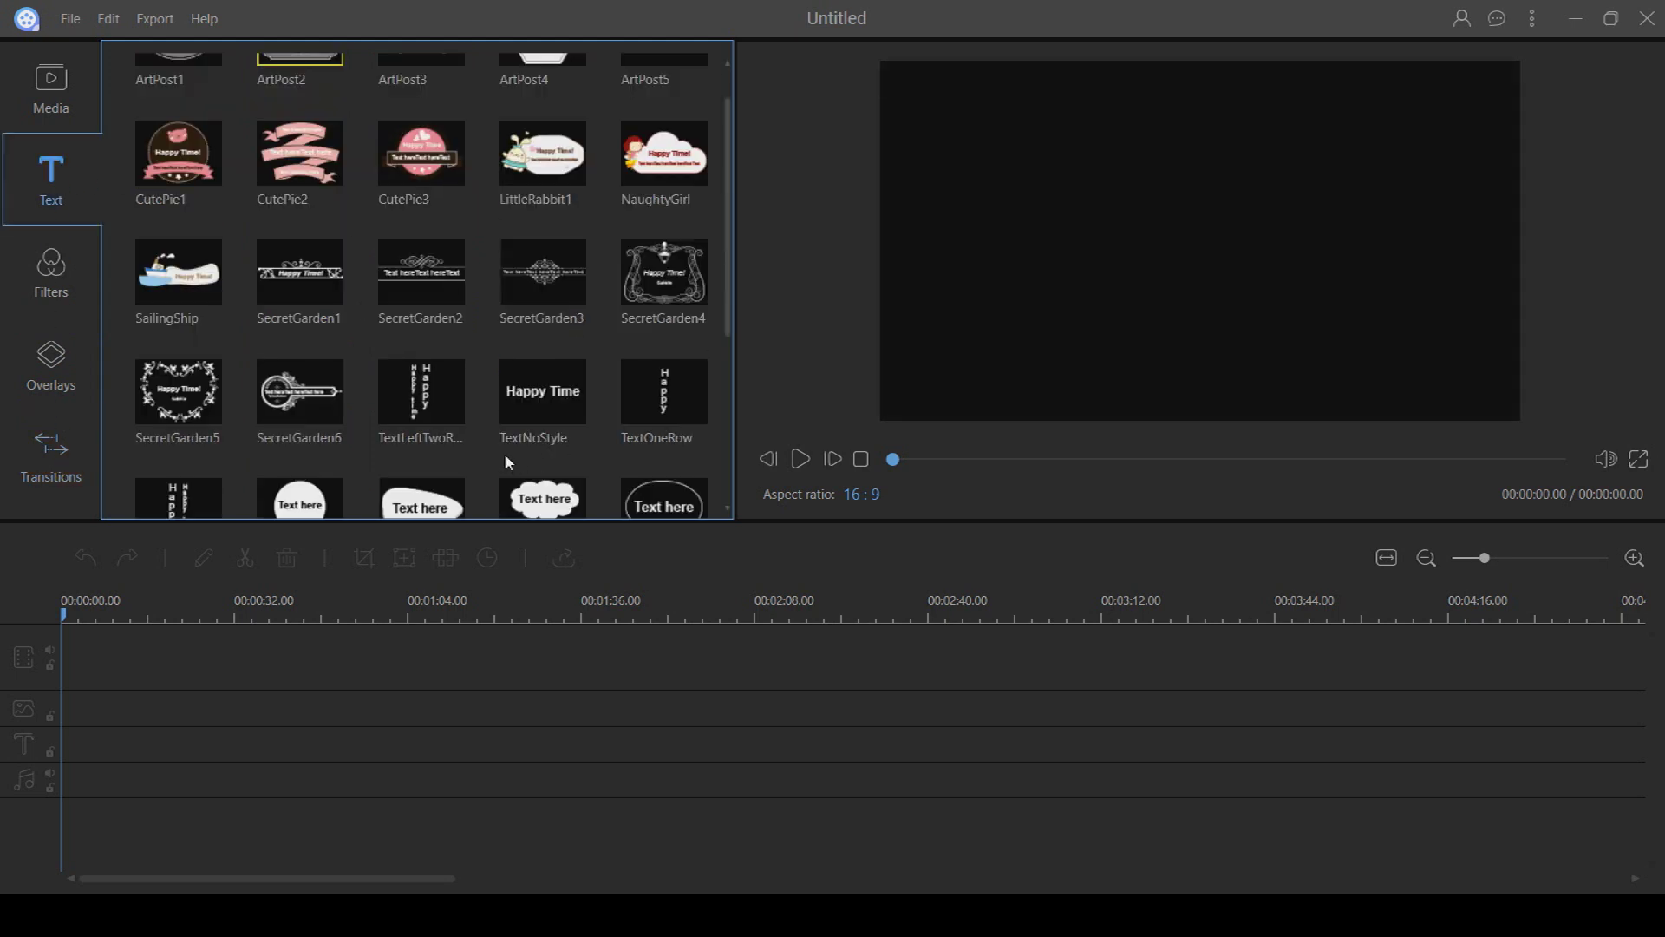
scroll(508, 463, down, 1)
click(299, 348)
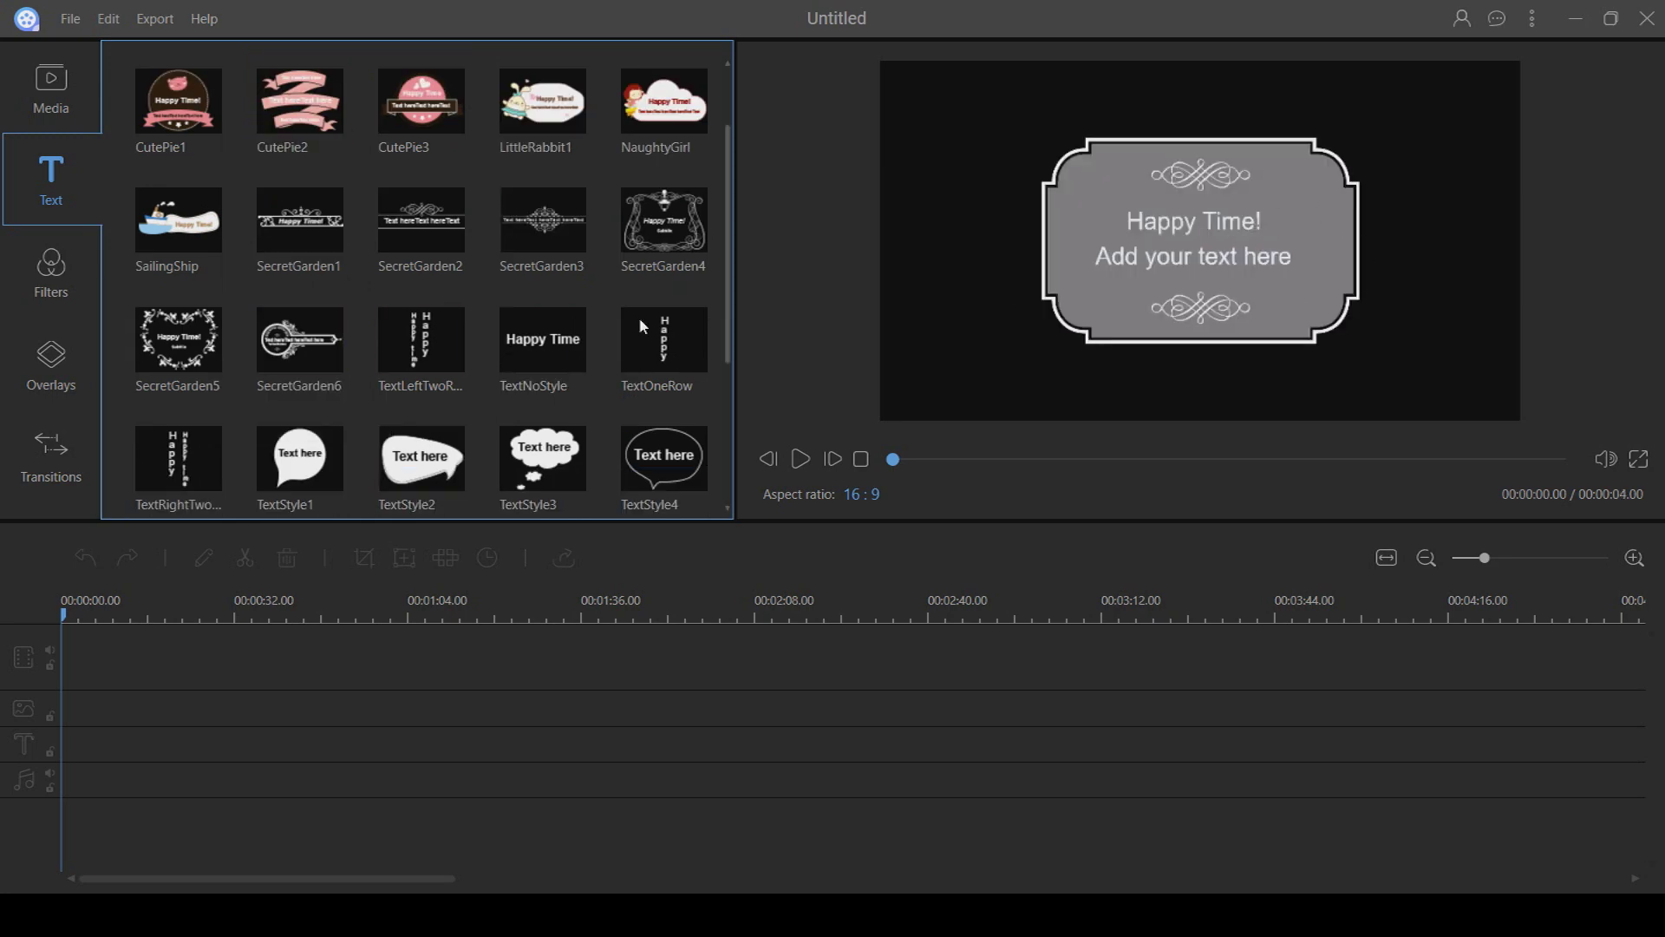
scroll(639, 315, down, 3)
scroll(587, 408, down, 2)
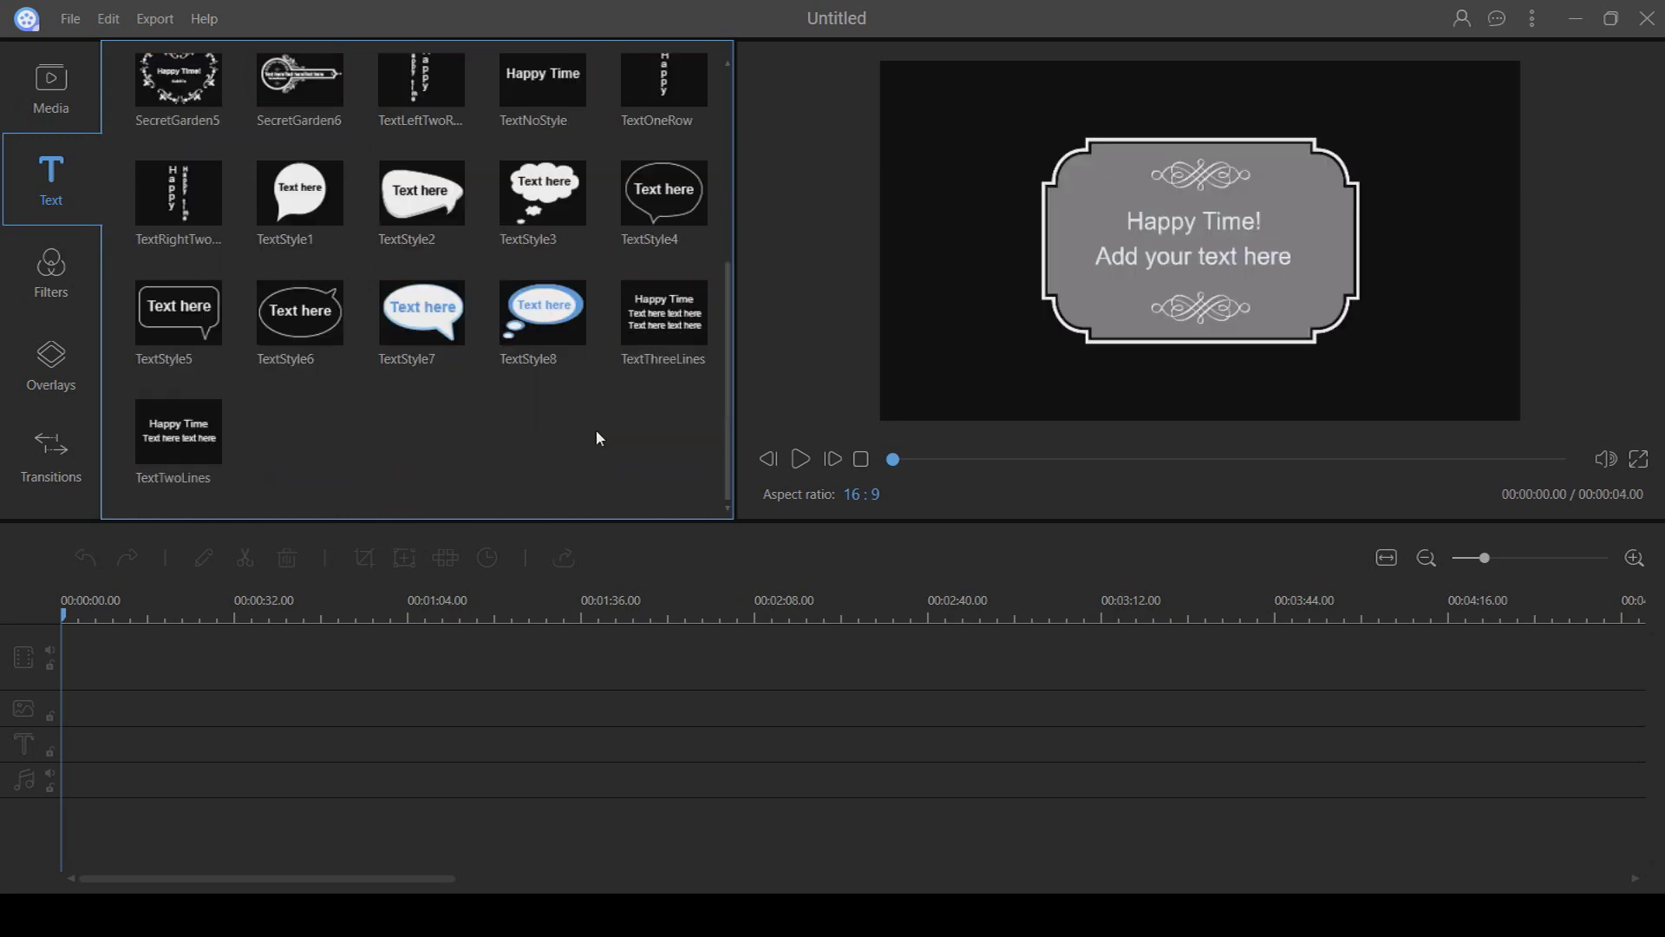
scroll(163, 440, up, 7)
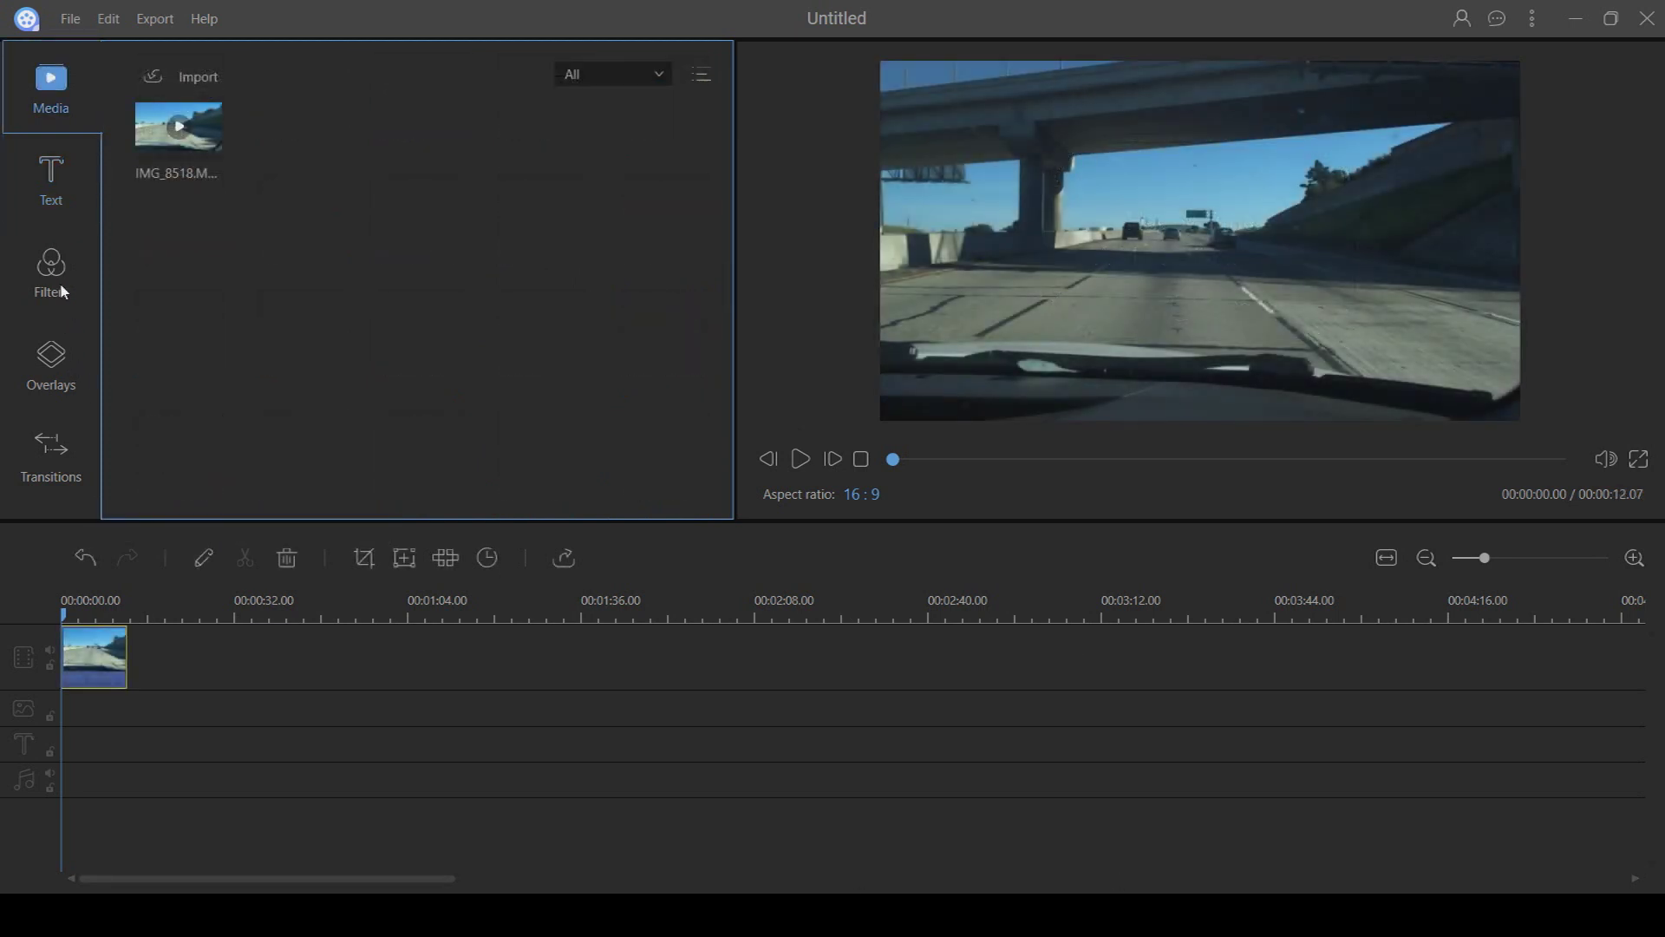
Step: Apply the DiscoLights filter to the driving clip and preview it with a brief playback
click(62, 292)
drag(295, 214, 104, 660)
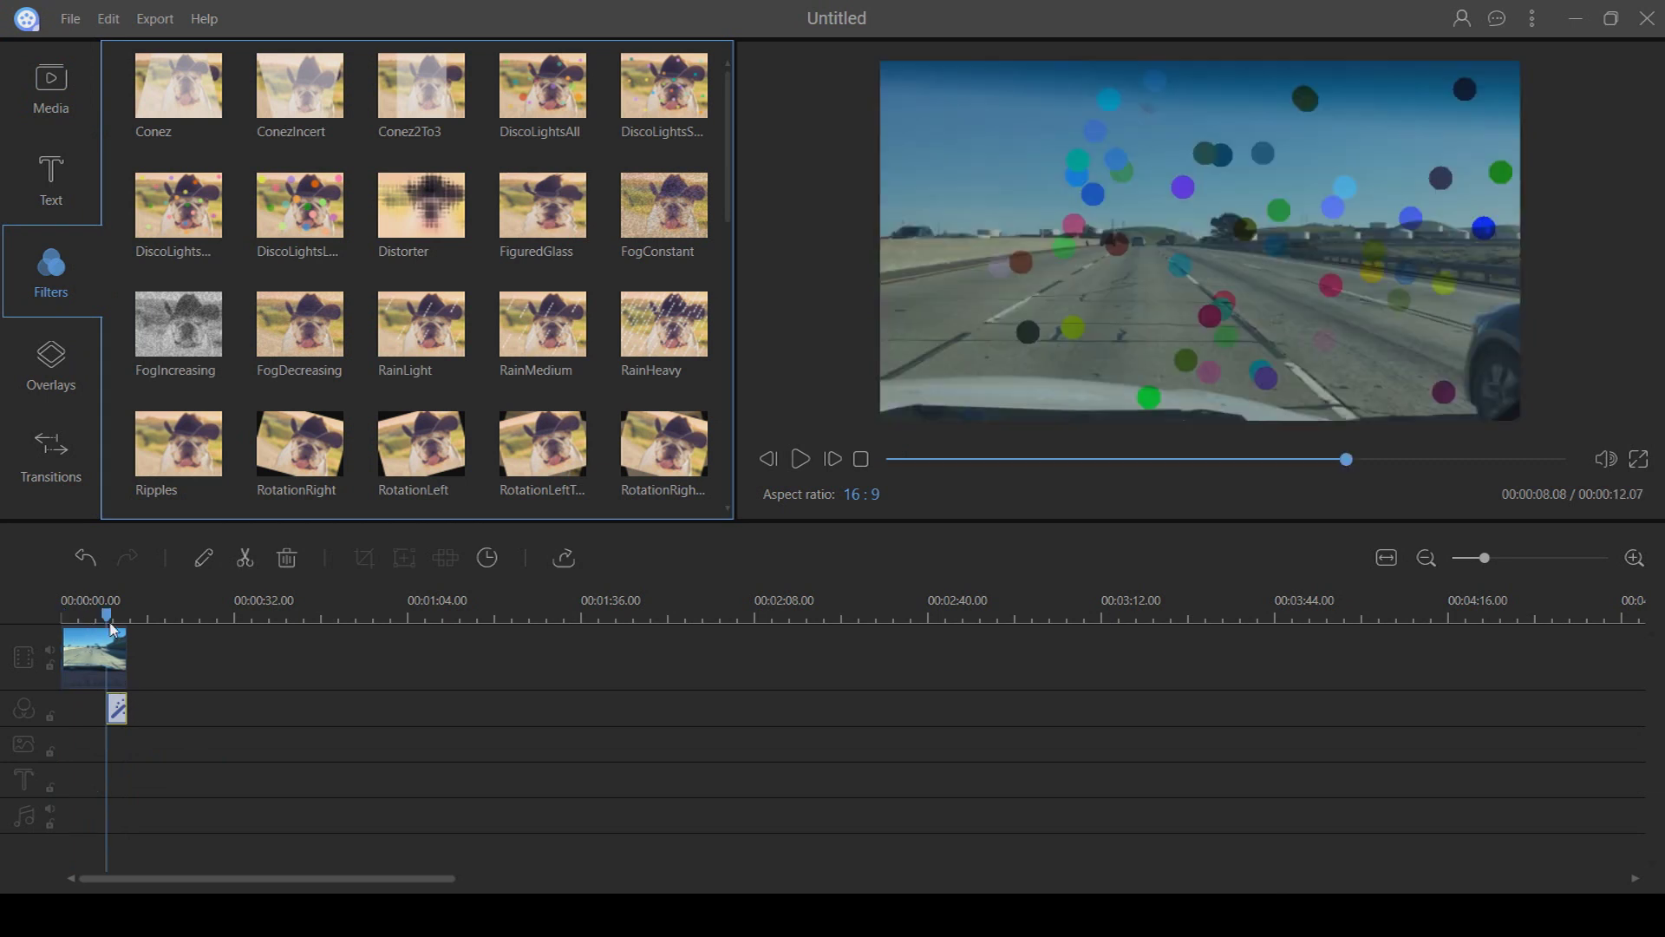
click(800, 459)
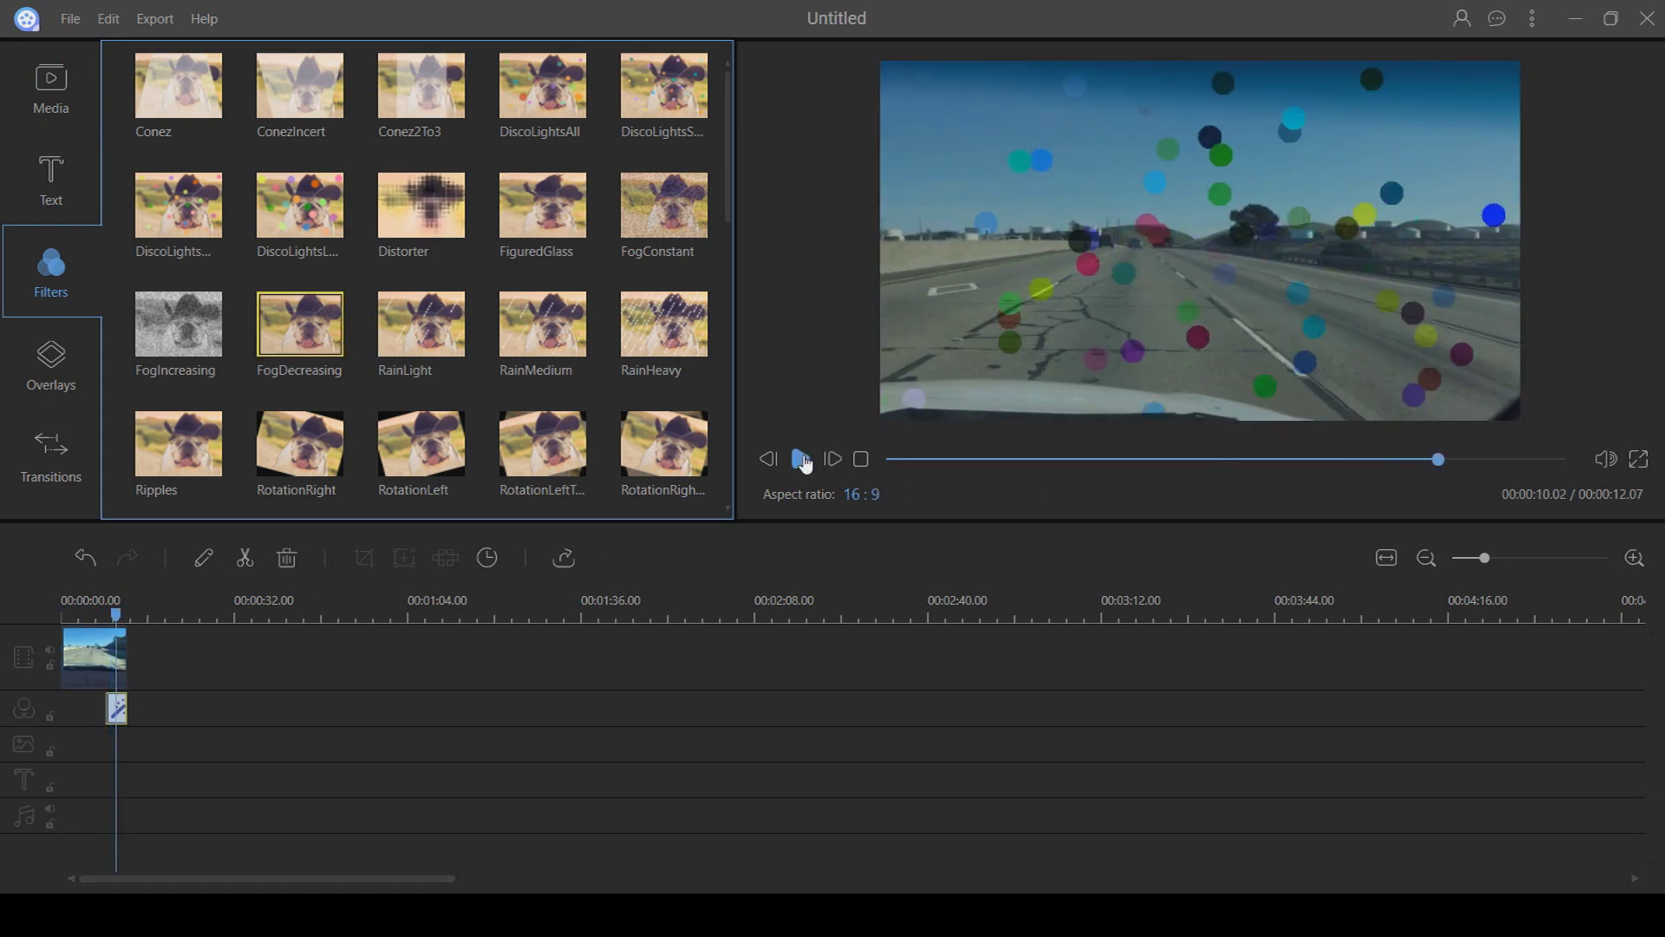
click(801, 459)
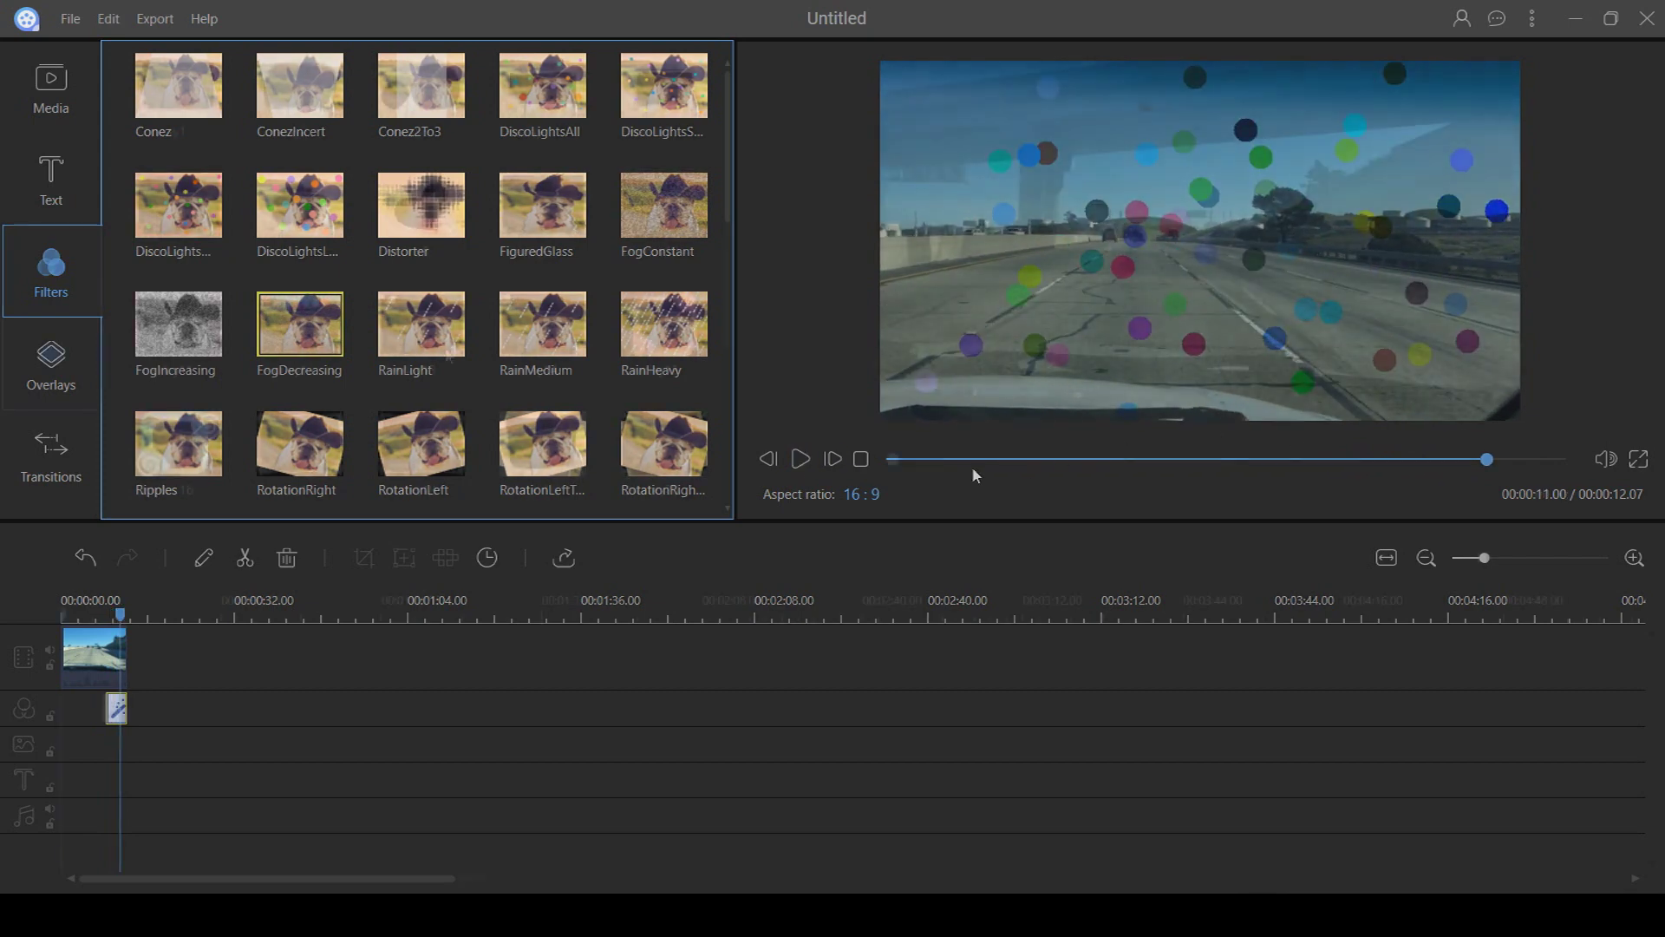
click(51, 364)
Step: Add the camcorder-style Overlay26 frame to the timeline at 0:00 and play to check it
scroll(430, 352, down, 3)
drag(628, 382, 623, 421)
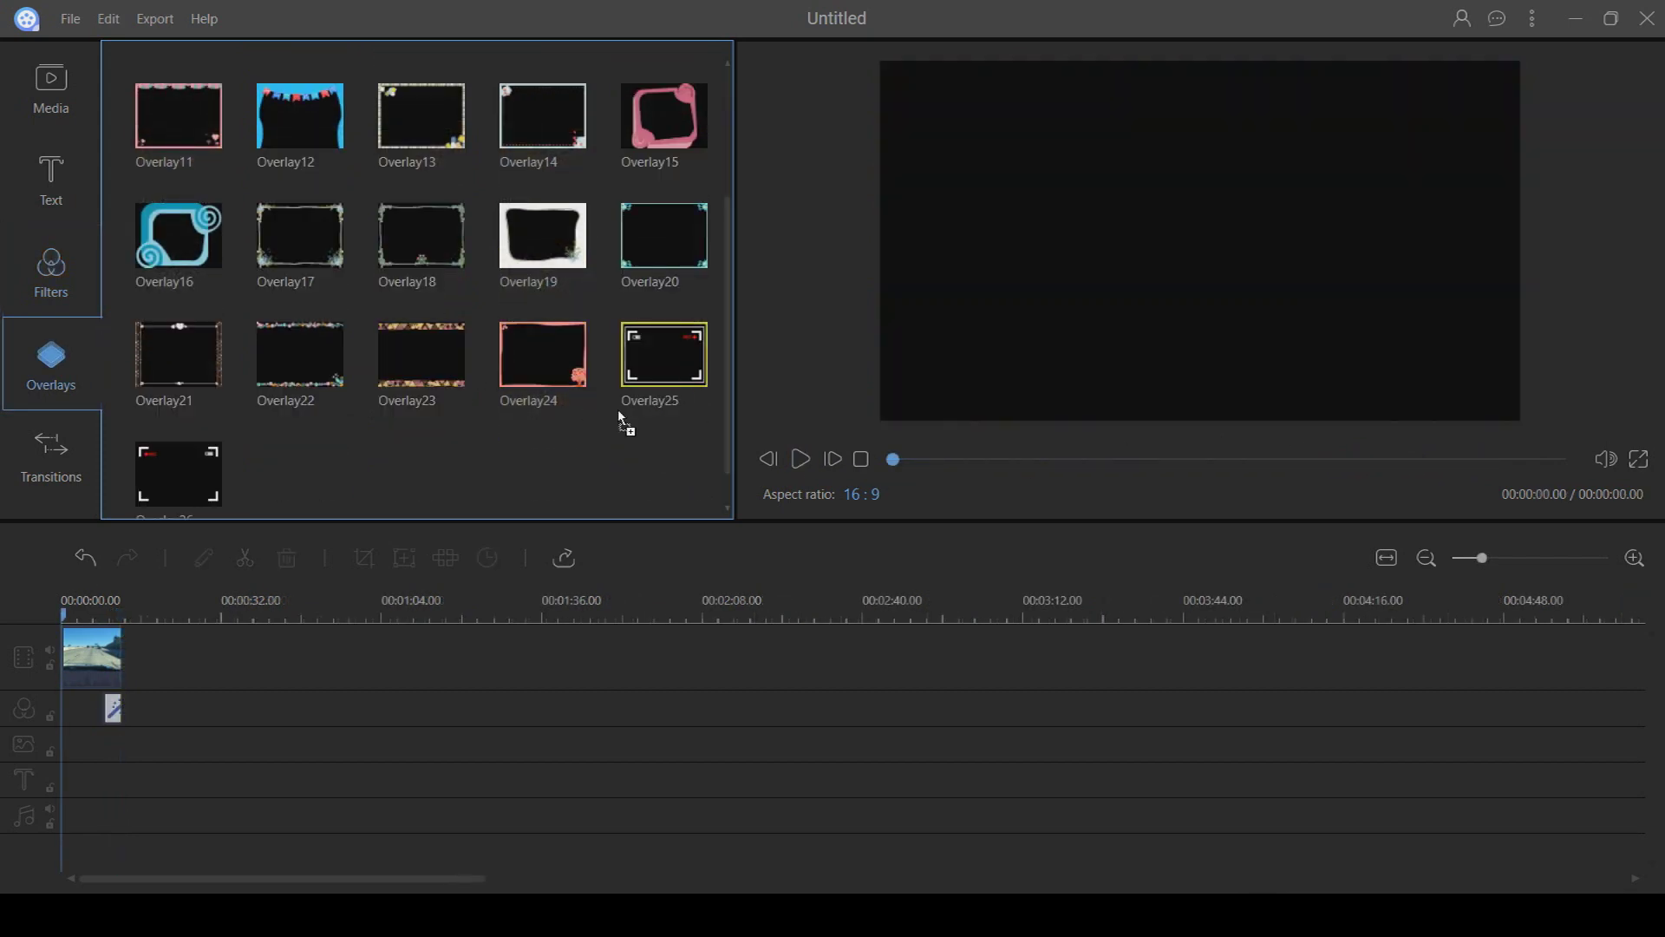
click(197, 468)
scroll(226, 462, down, 1)
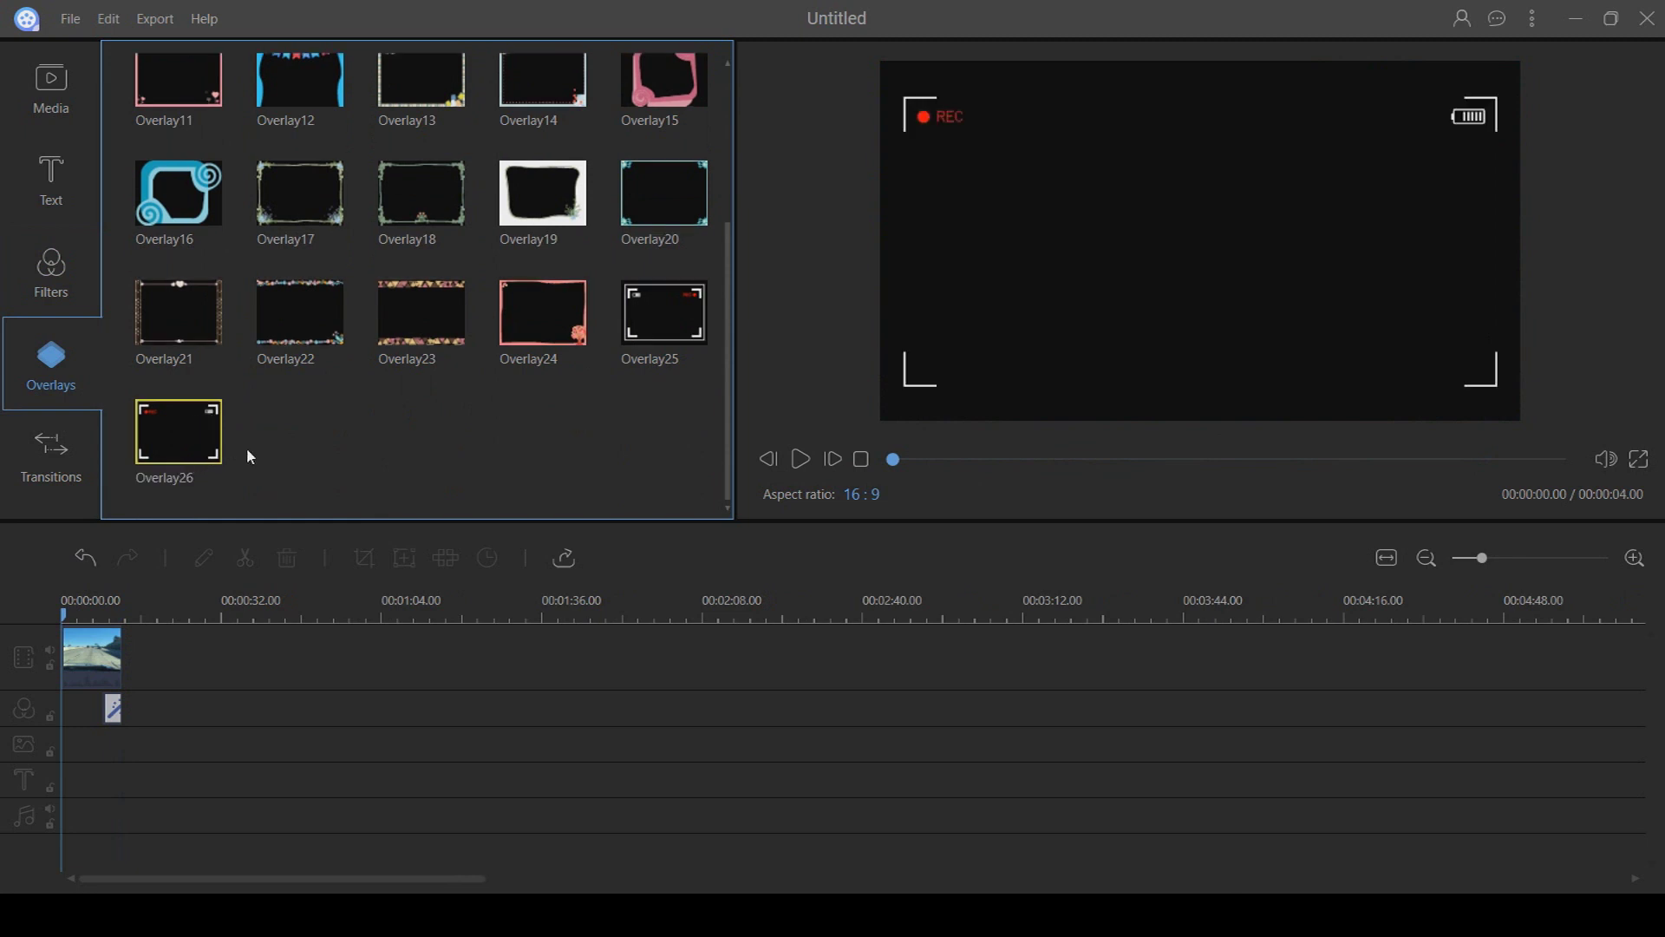
drag(193, 506, 99, 676)
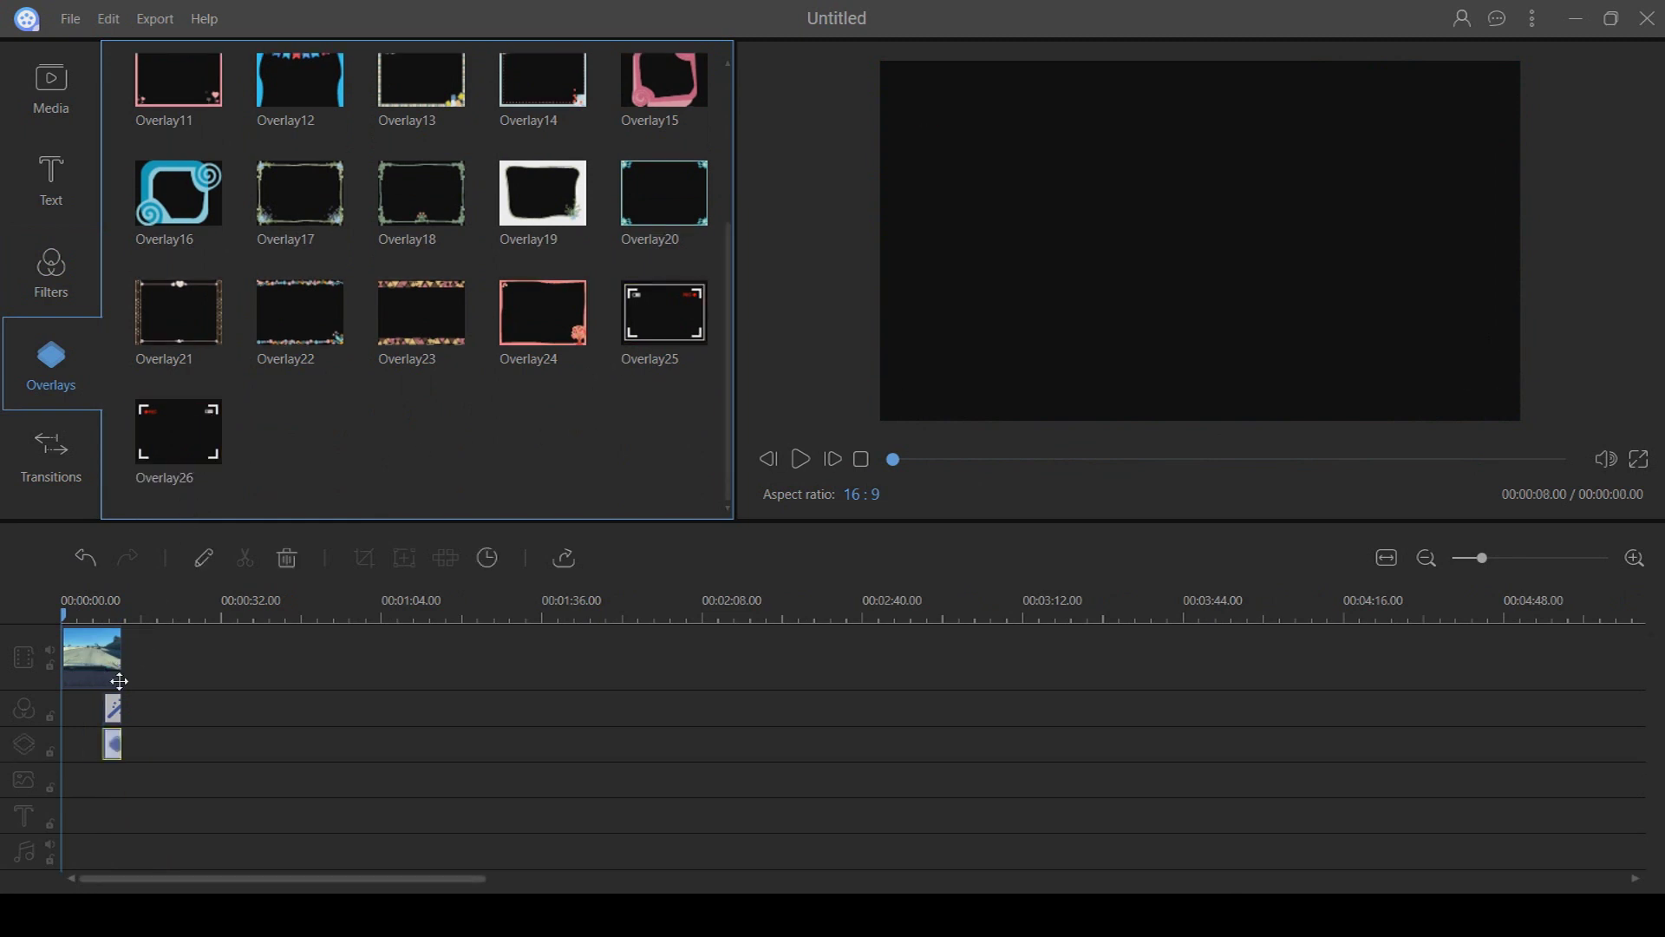
drag(105, 748, 63, 748)
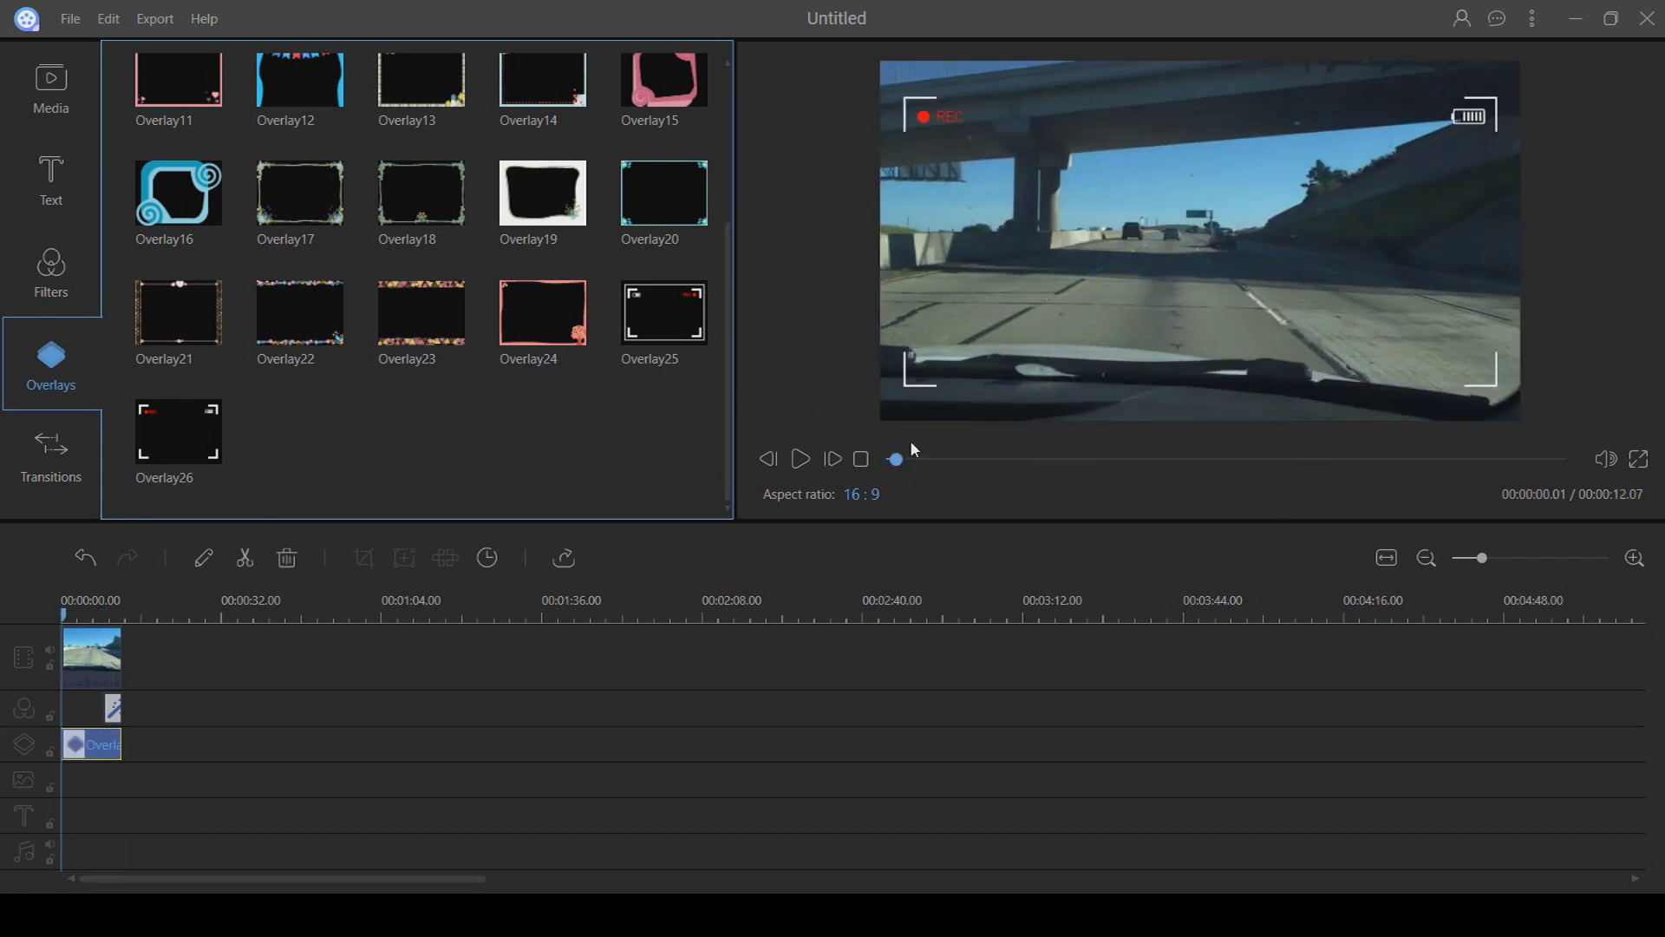
click(835, 462)
click(814, 466)
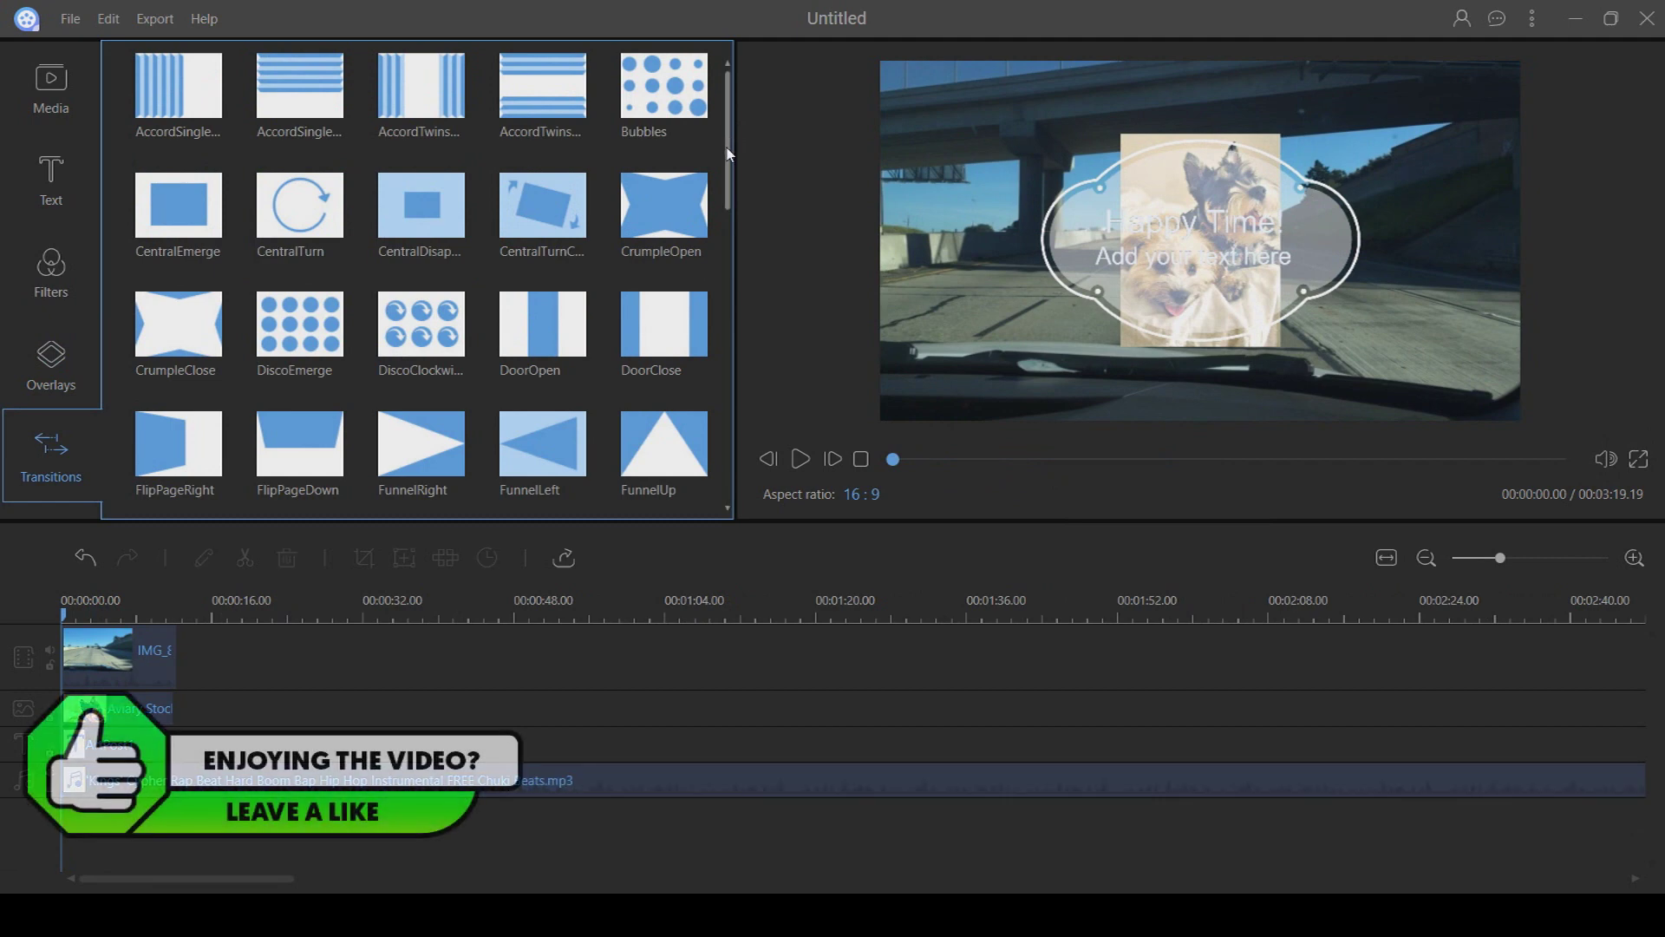
scroll(734, 174, down, 3)
drag(735, 229, 756, 456)
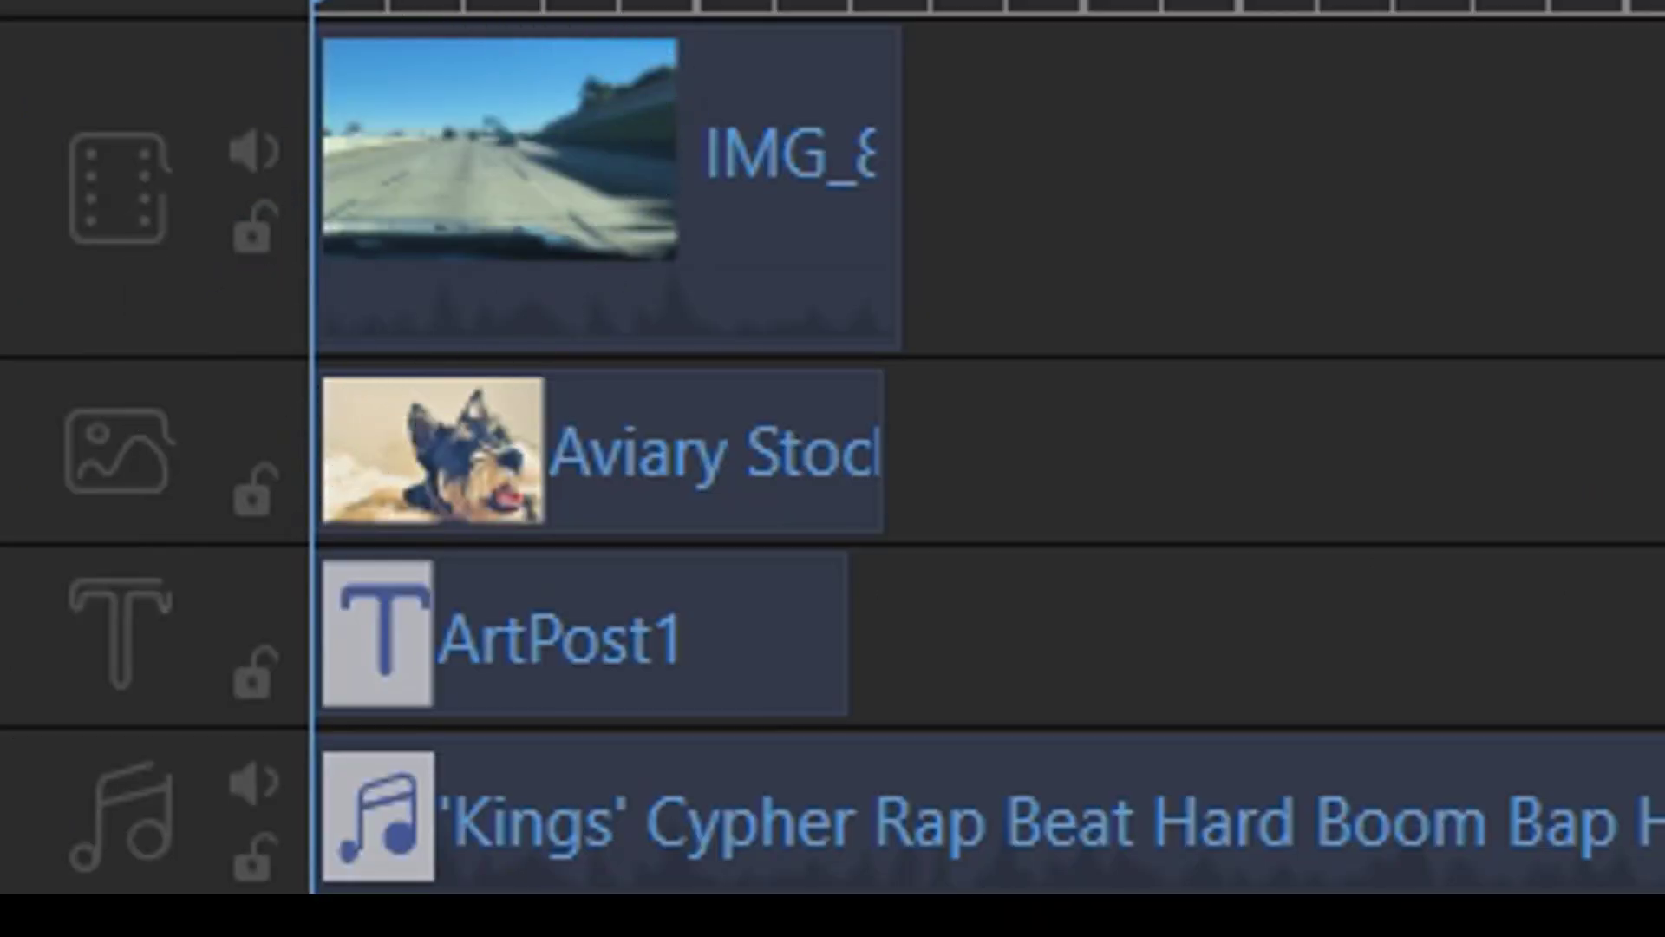
key(space)
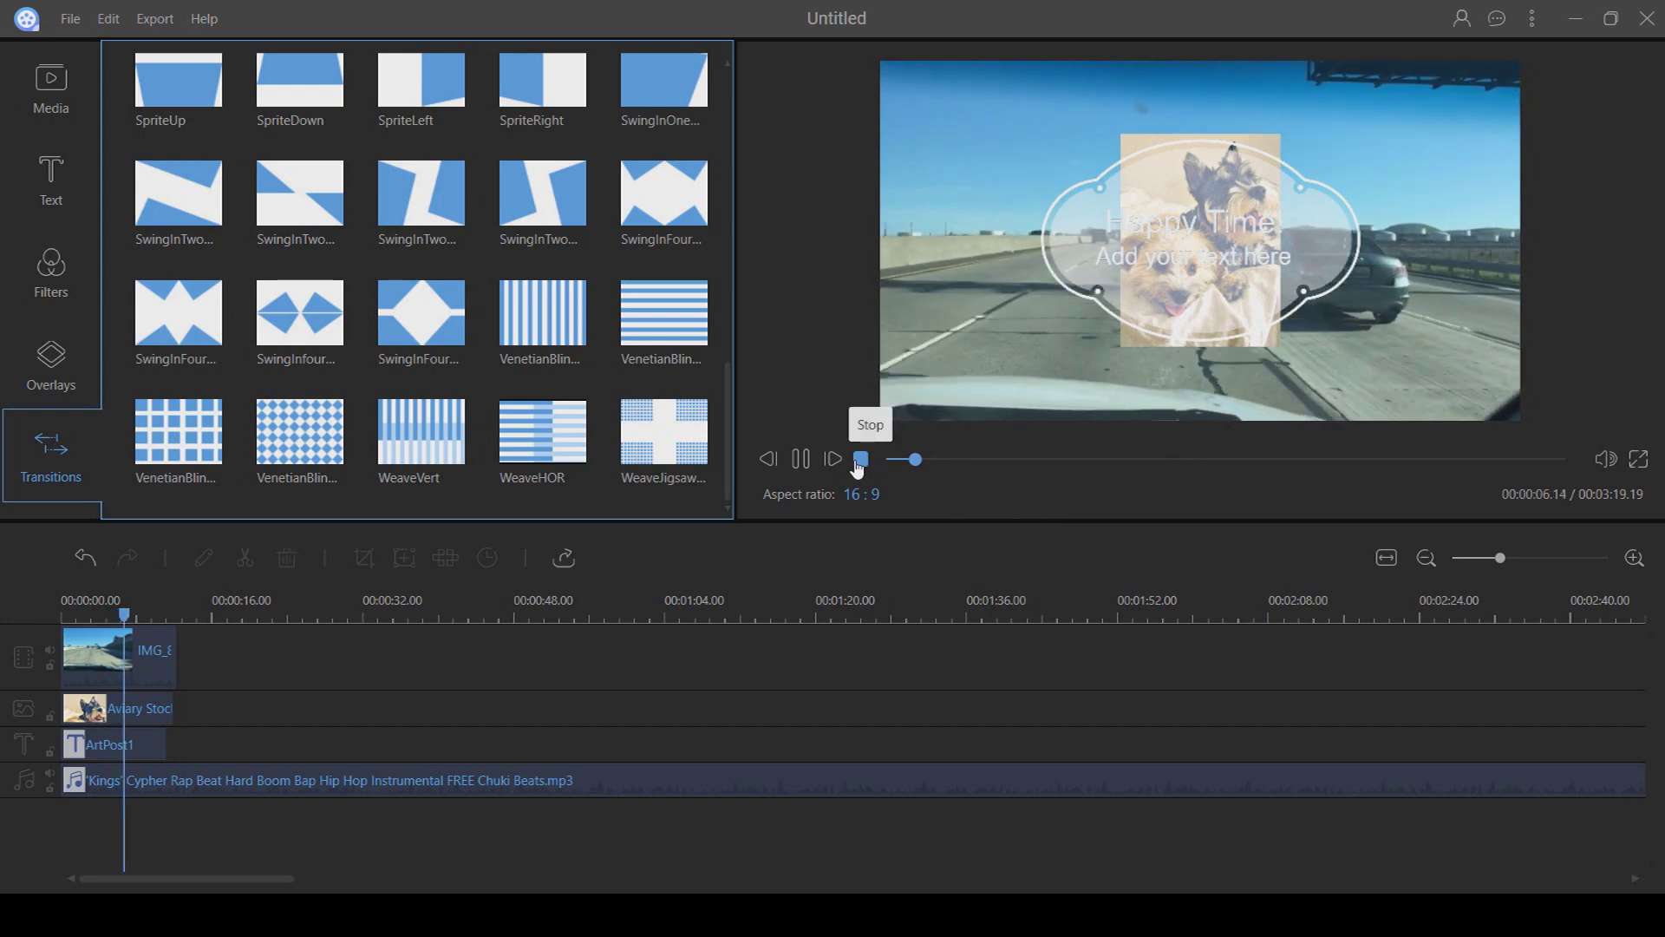
click(860, 460)
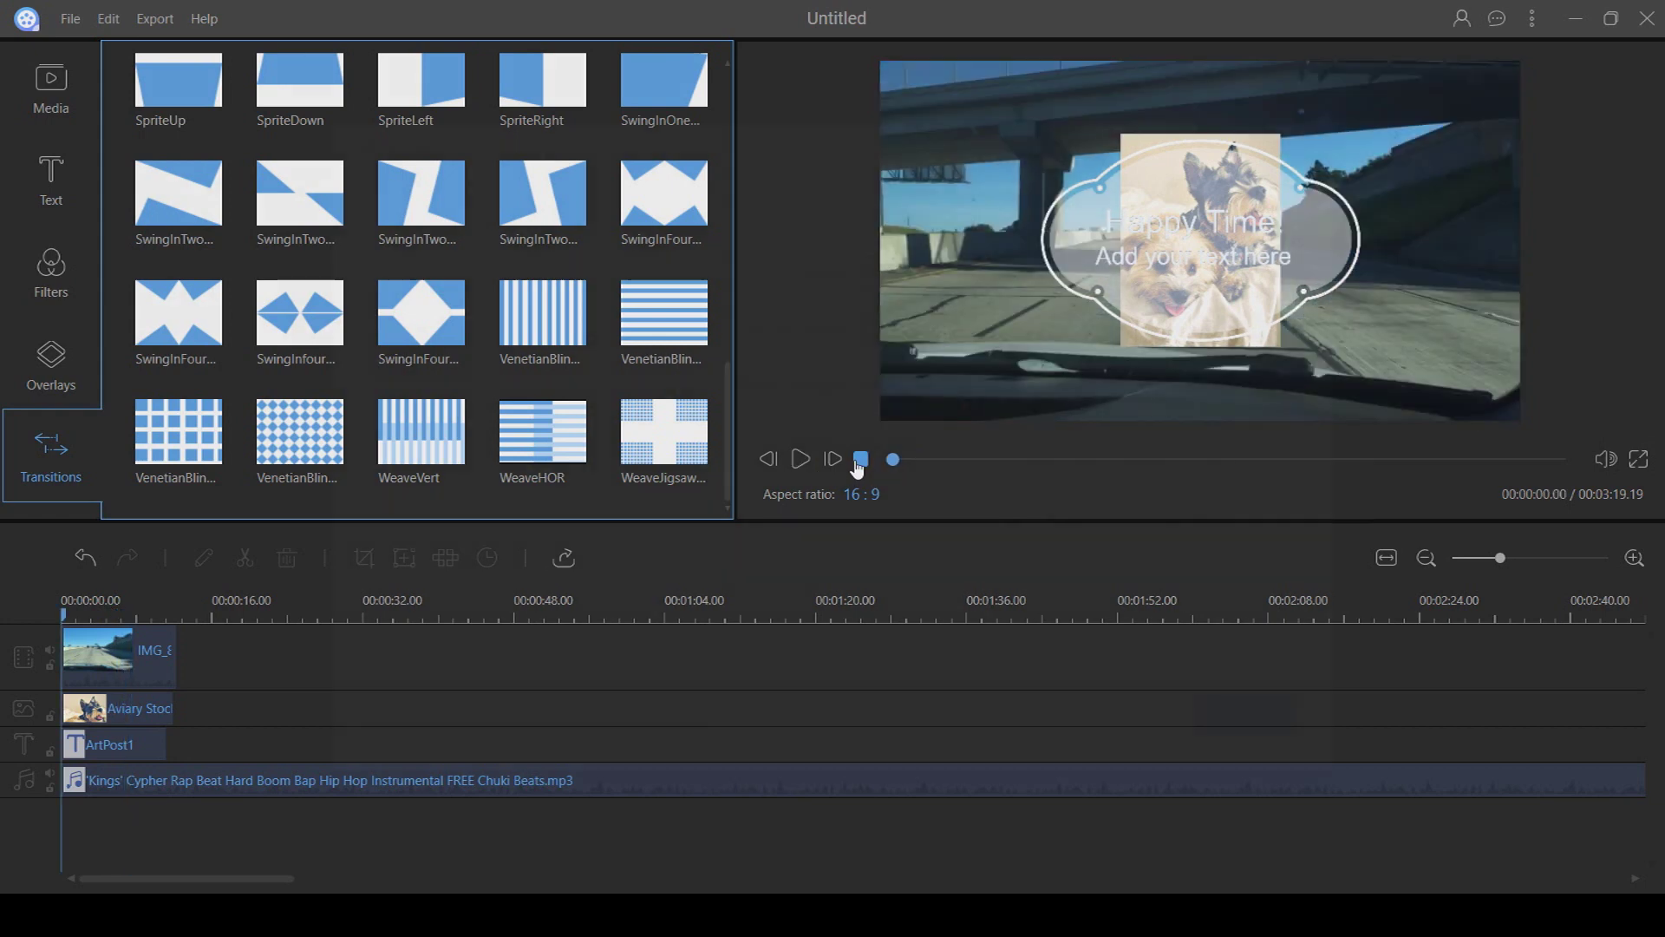
key(ctrl+e)
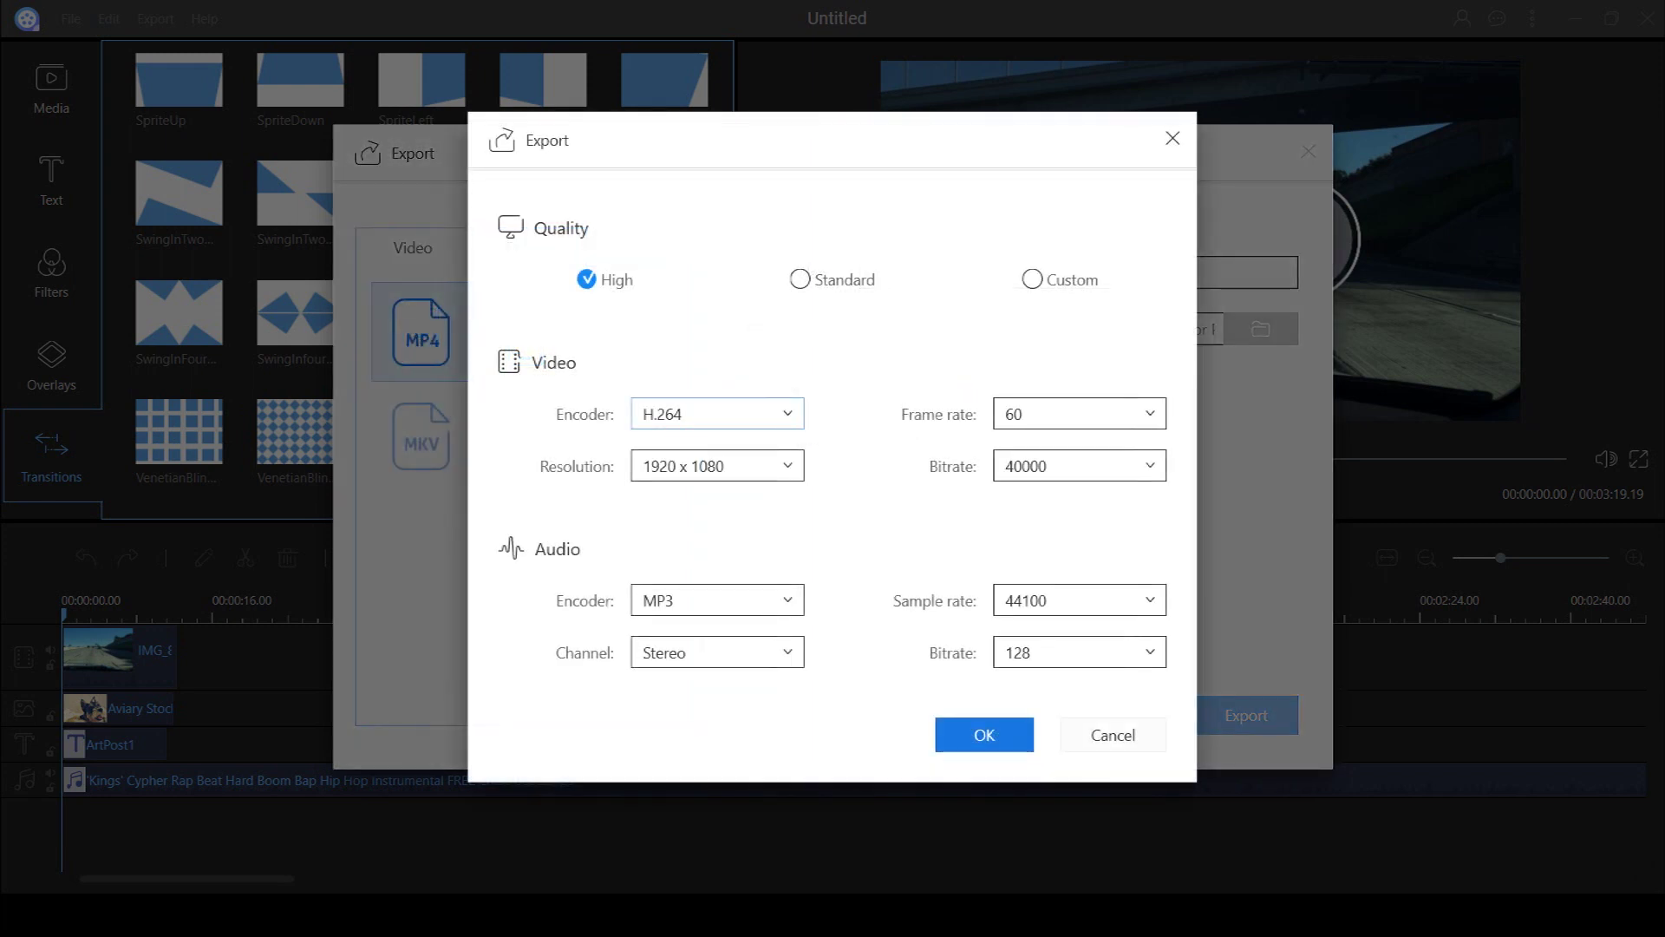
Step: Dismiss the quality and encoder settings and set the export to an audio file, MyAudio_1
key(Return)
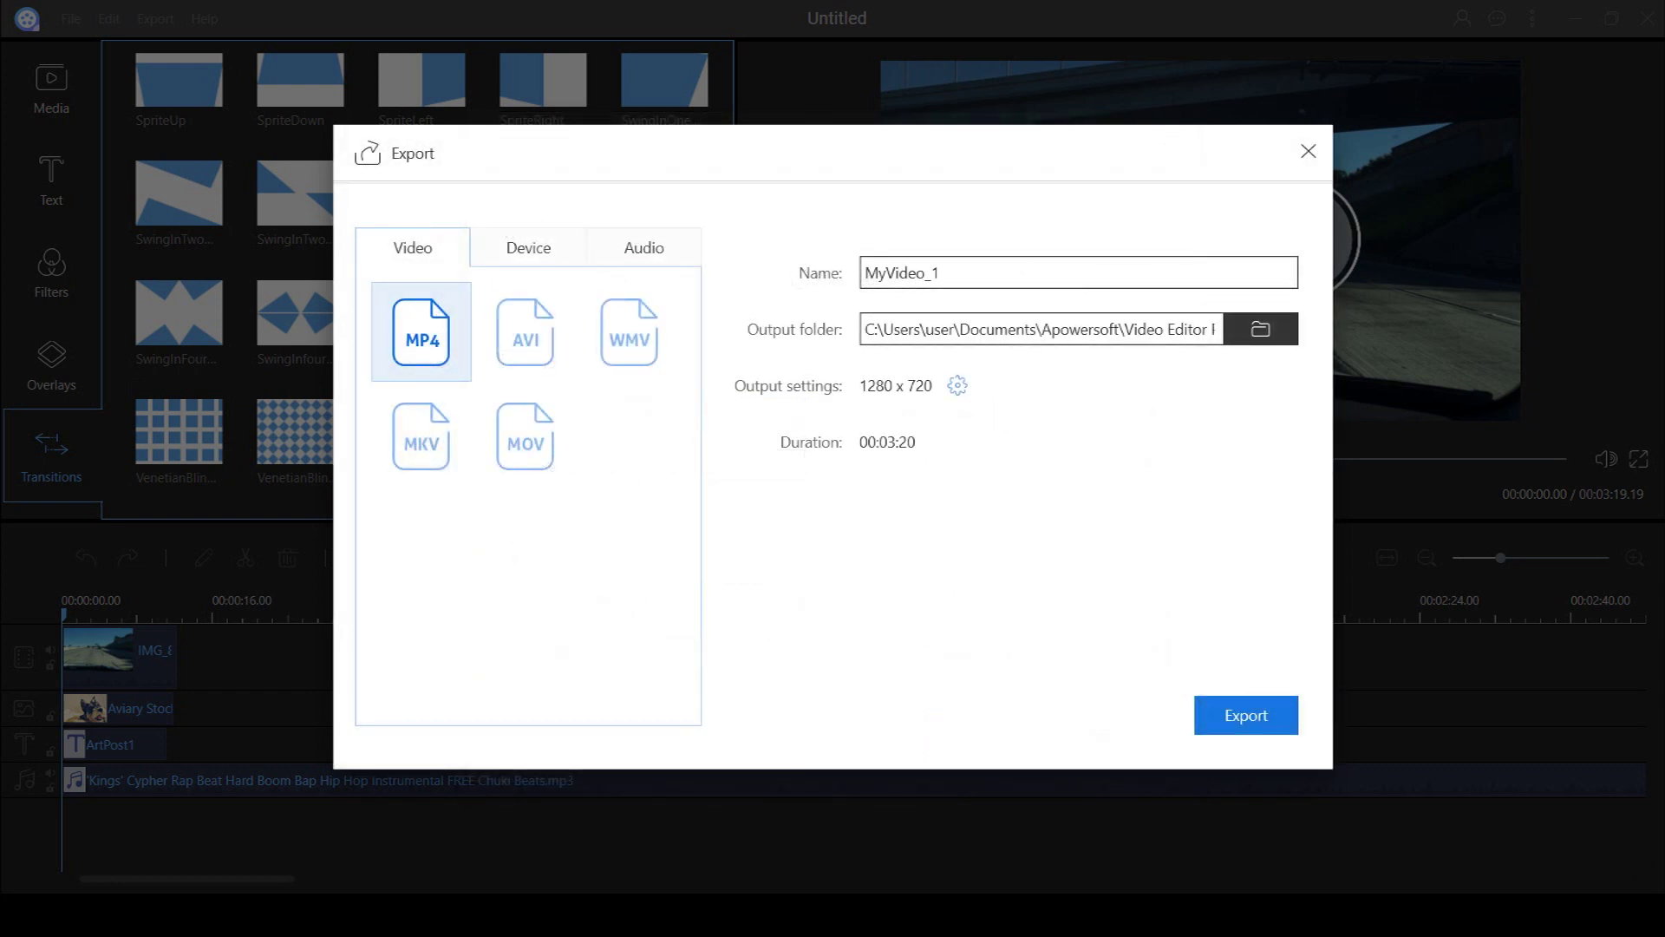
click(643, 247)
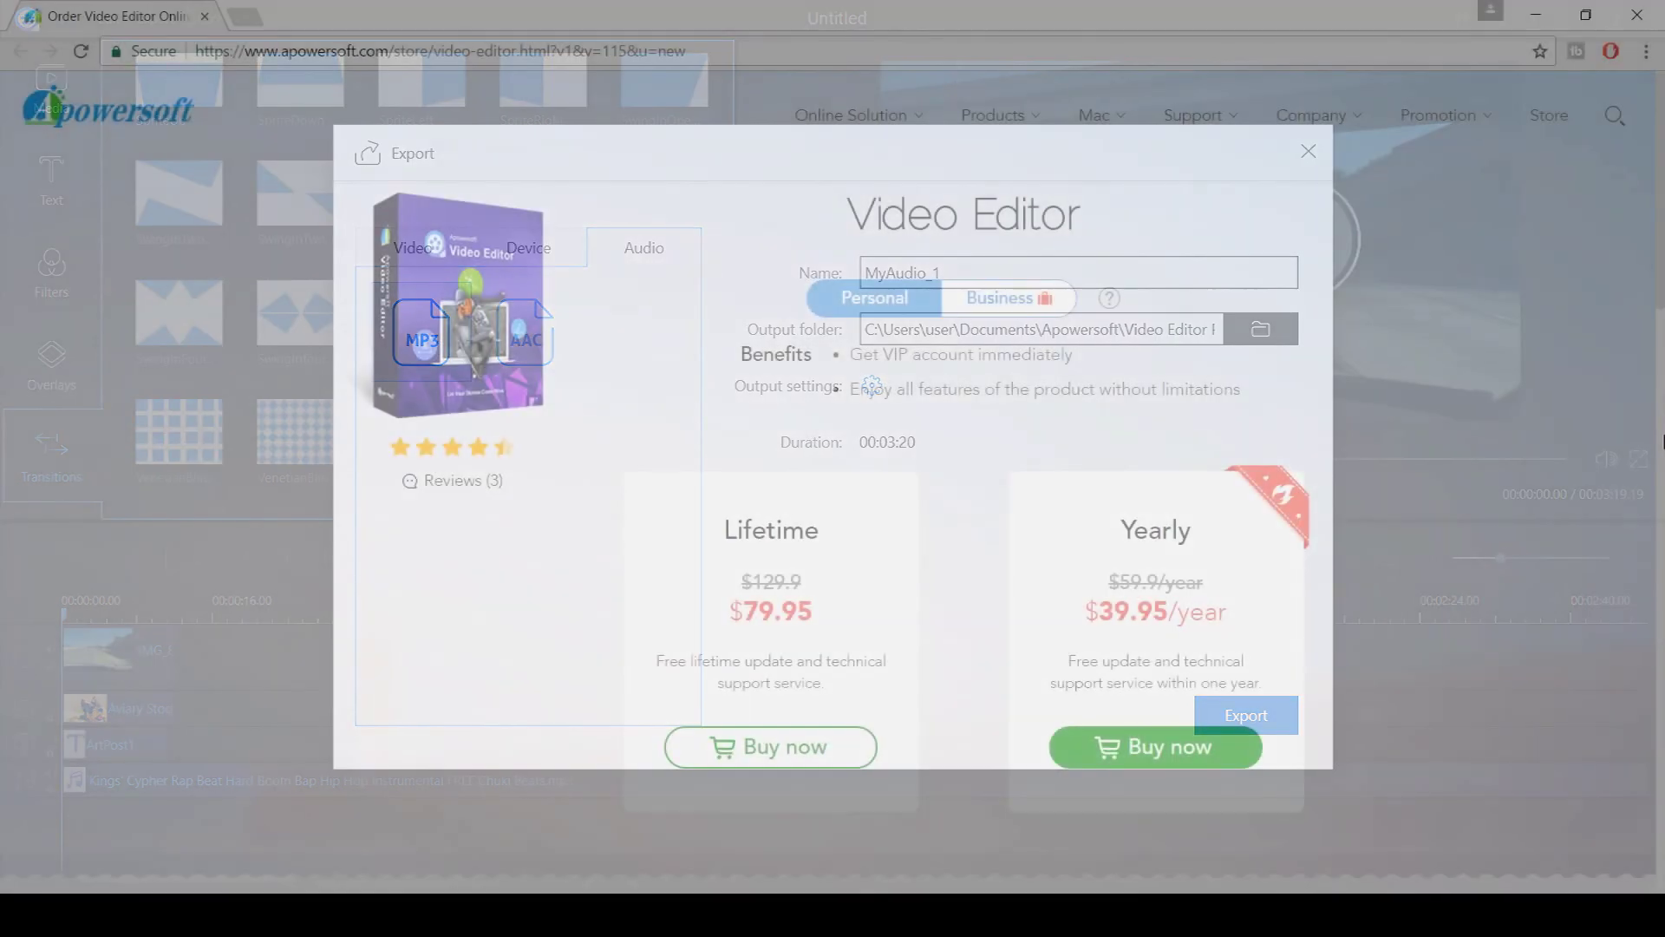
Step: Scroll the Apowersoft store page down to the Monthly, Quarterly, Yearly and Lifetime comparison table
scroll(1643, 451, down, 1)
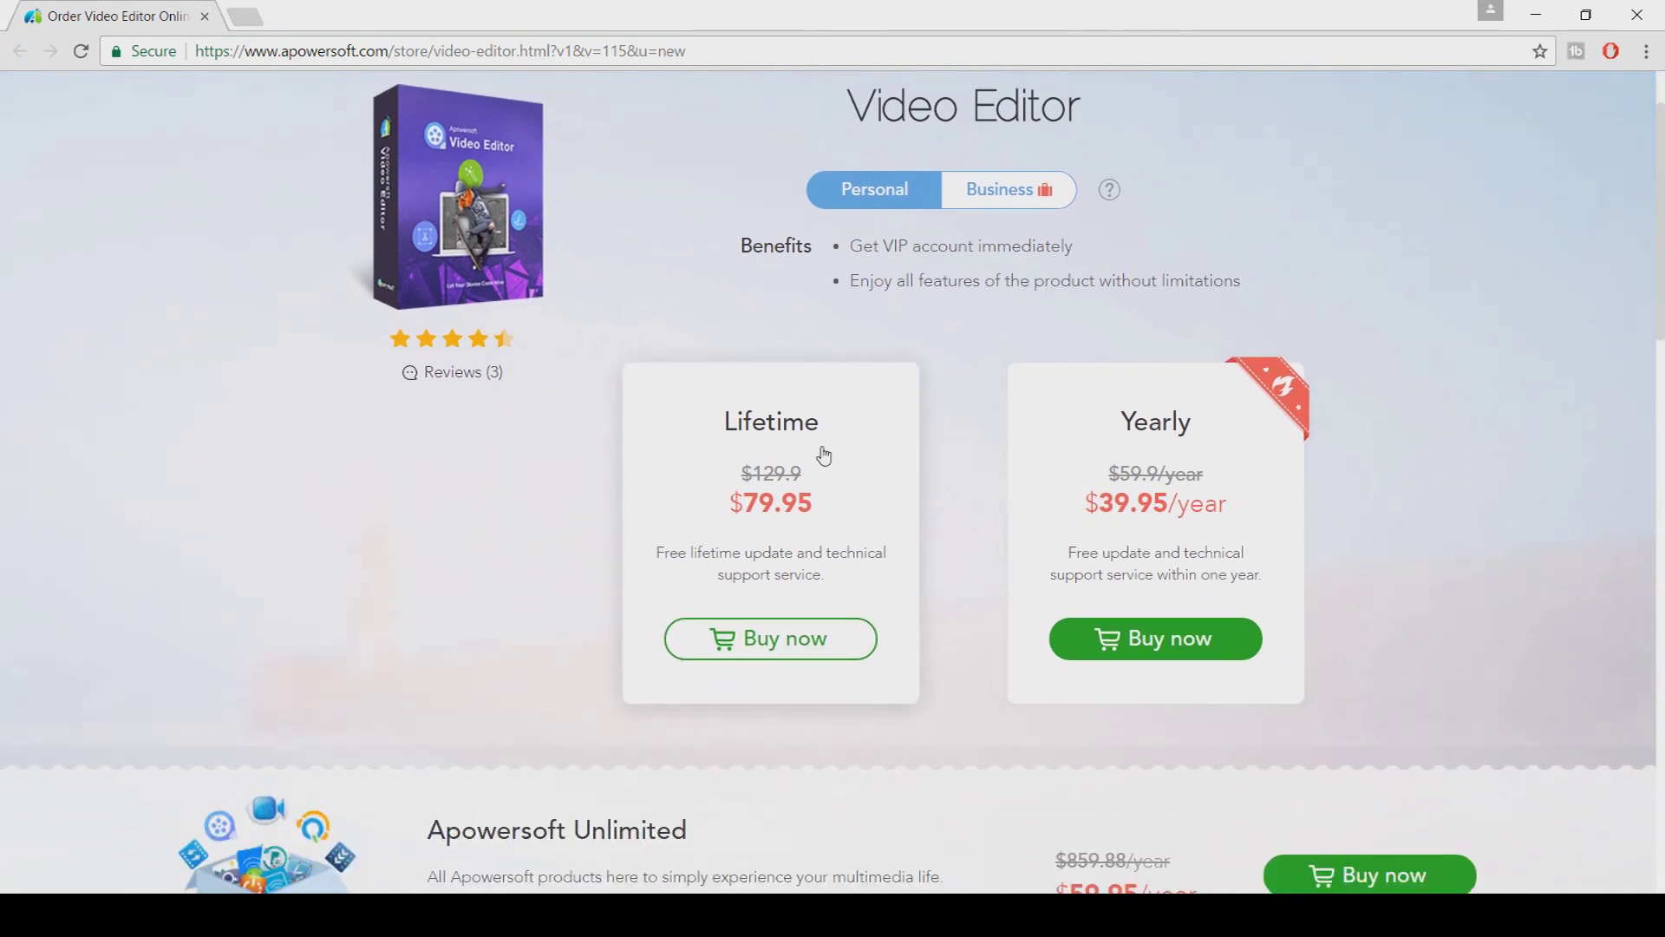
scroll(1244, 494, down, 8)
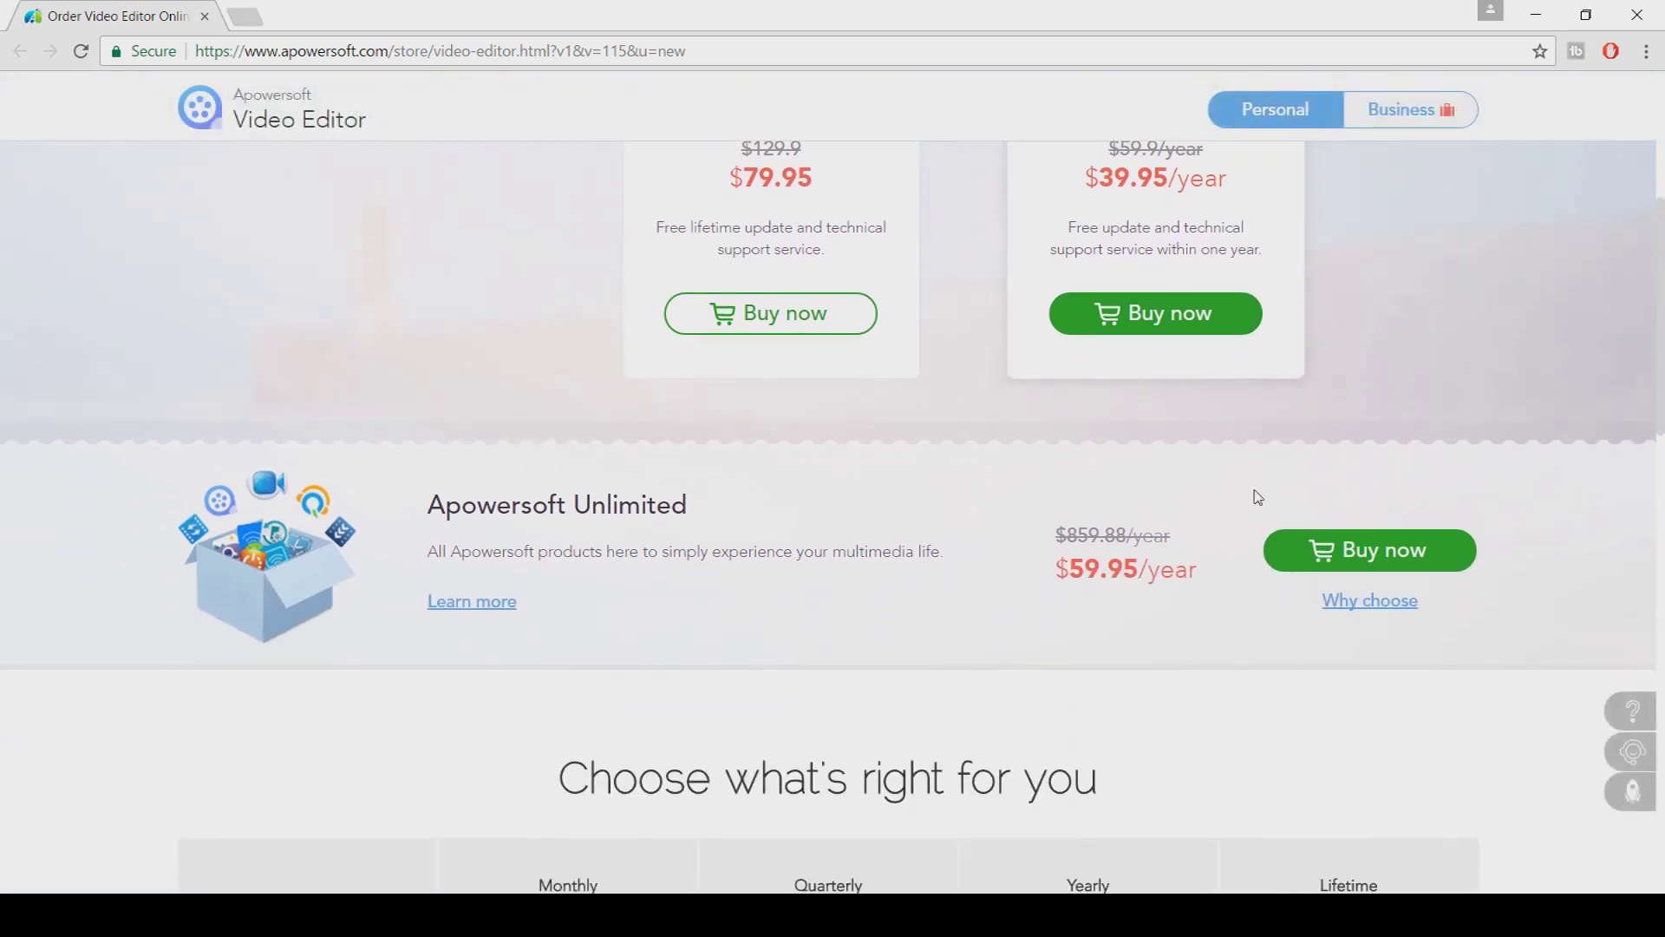
scroll(1245, 494, down, 3)
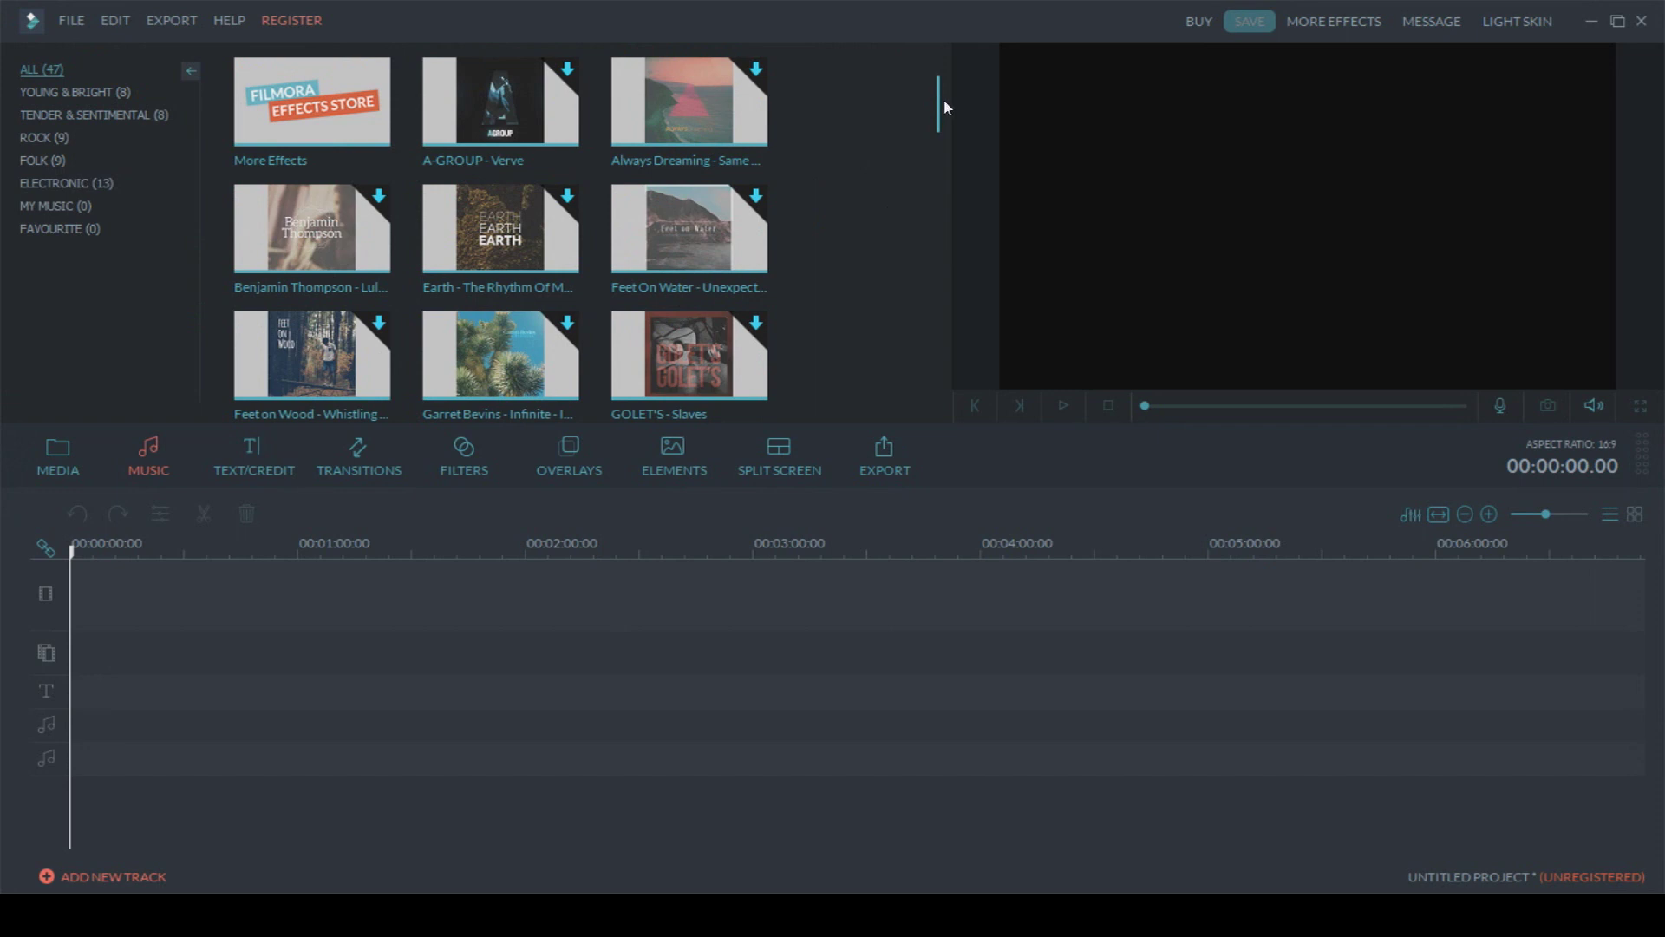
Step: Reposition the Filmora window so the TEXT/CREDIT template library with Opener presets is visible
drag(939, 101, 940, 120)
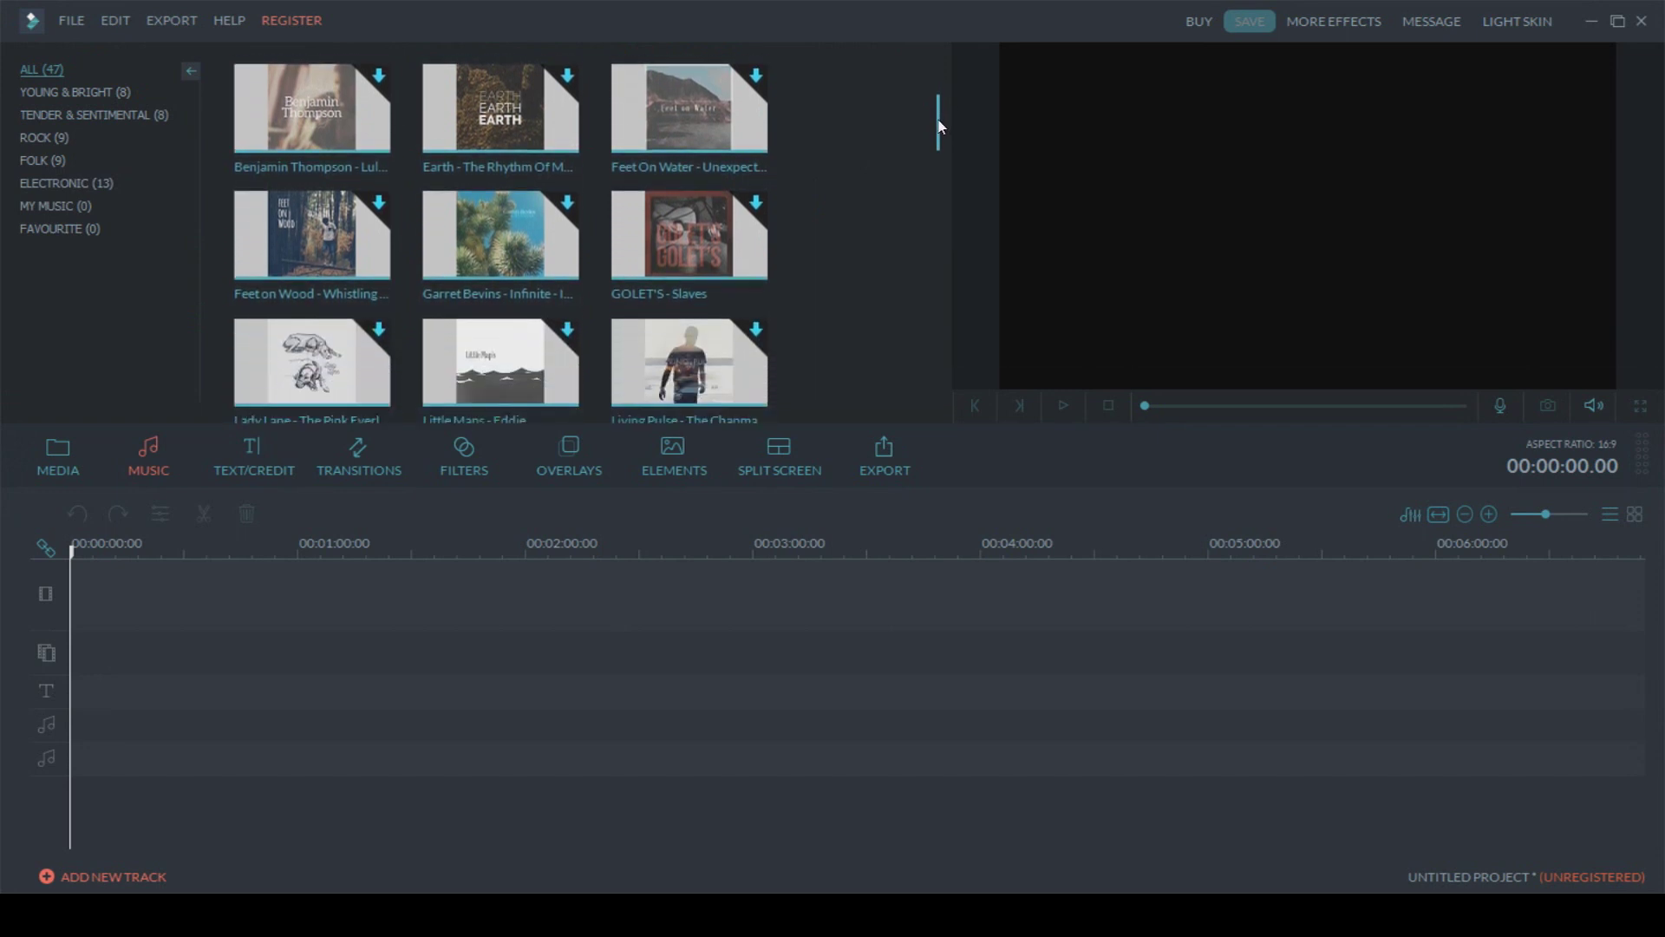
drag(938, 126, 888, 386)
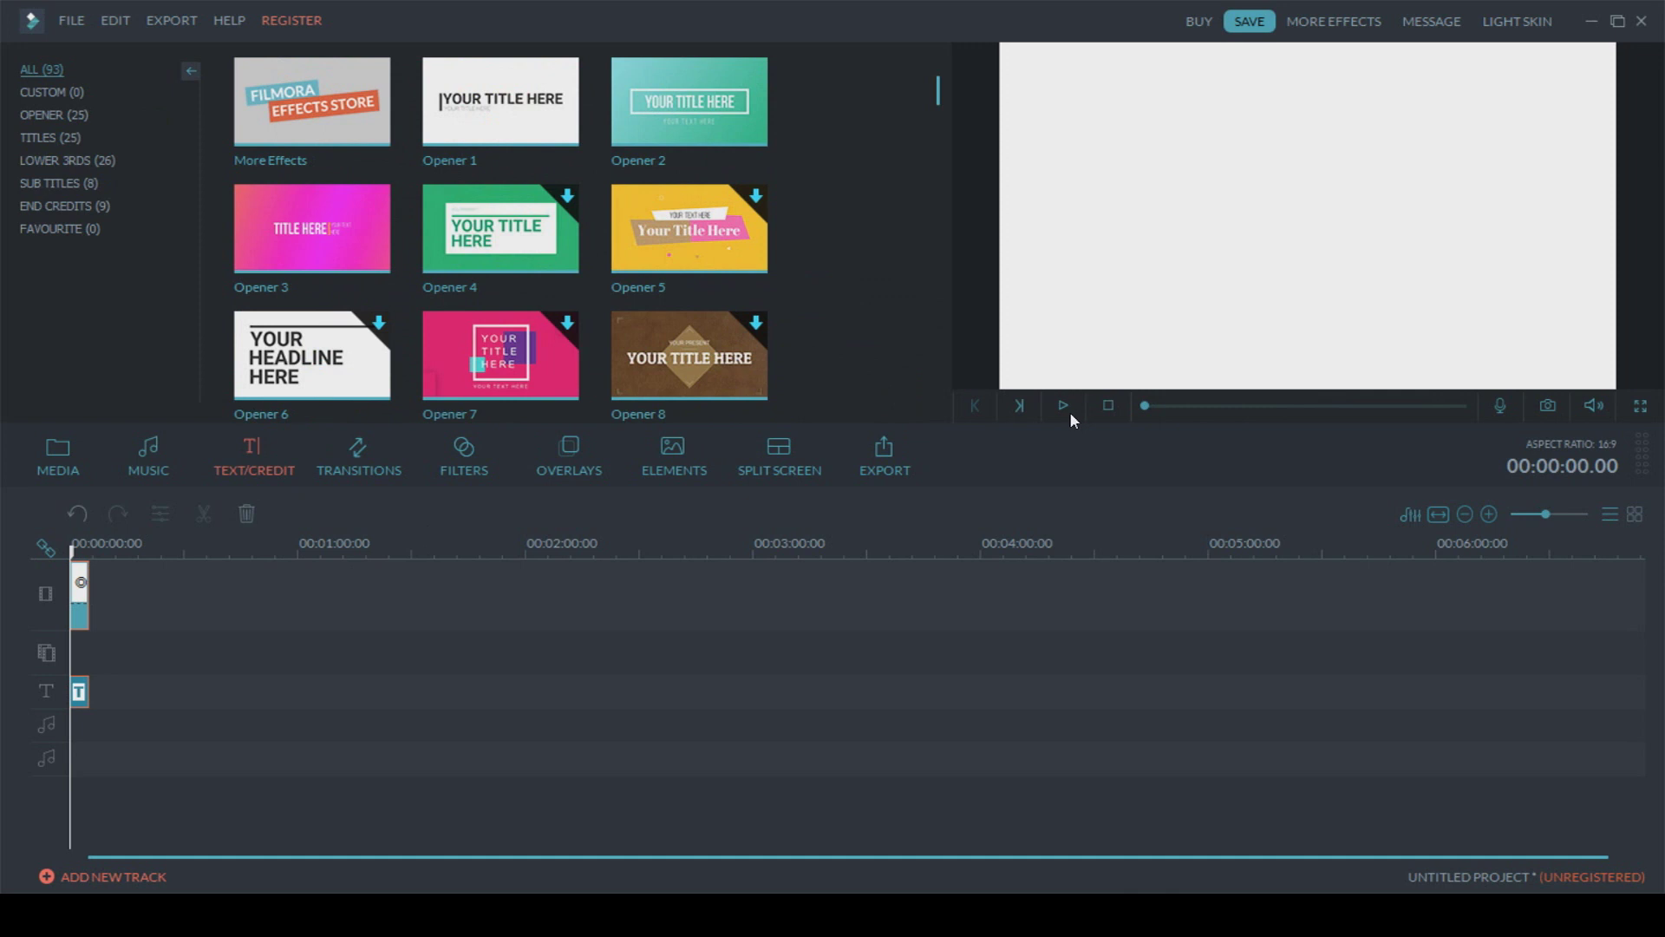
Step: Preview Opener 1, then change its subtitle text to TUTORIALS
click(1064, 405)
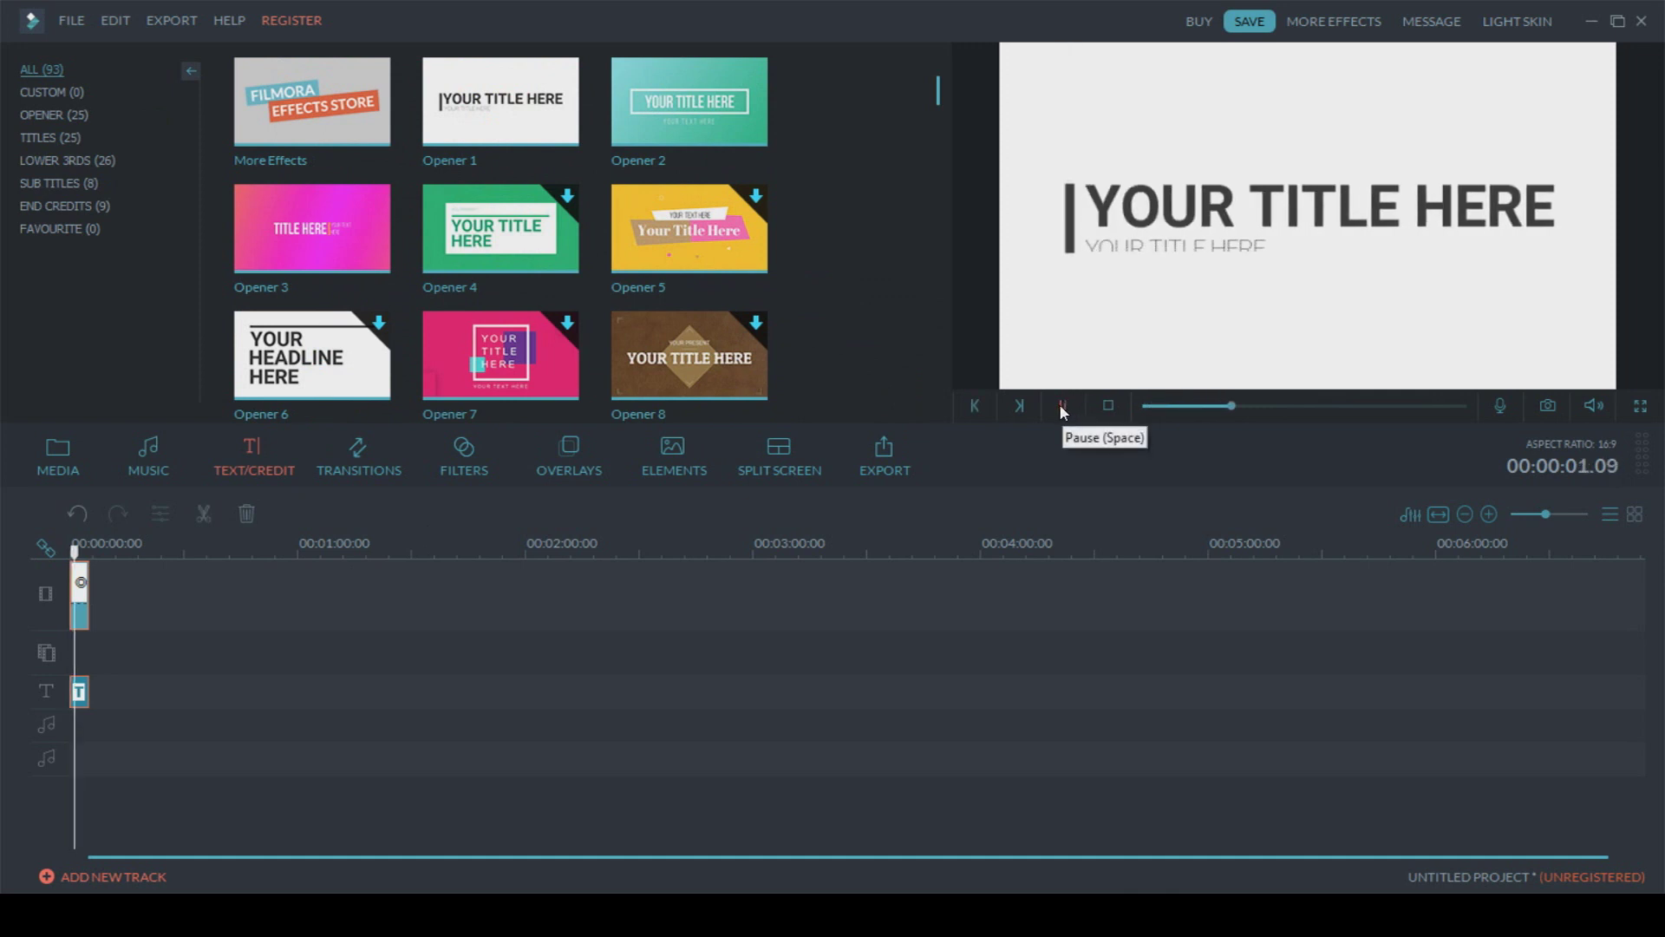
click(1063, 405)
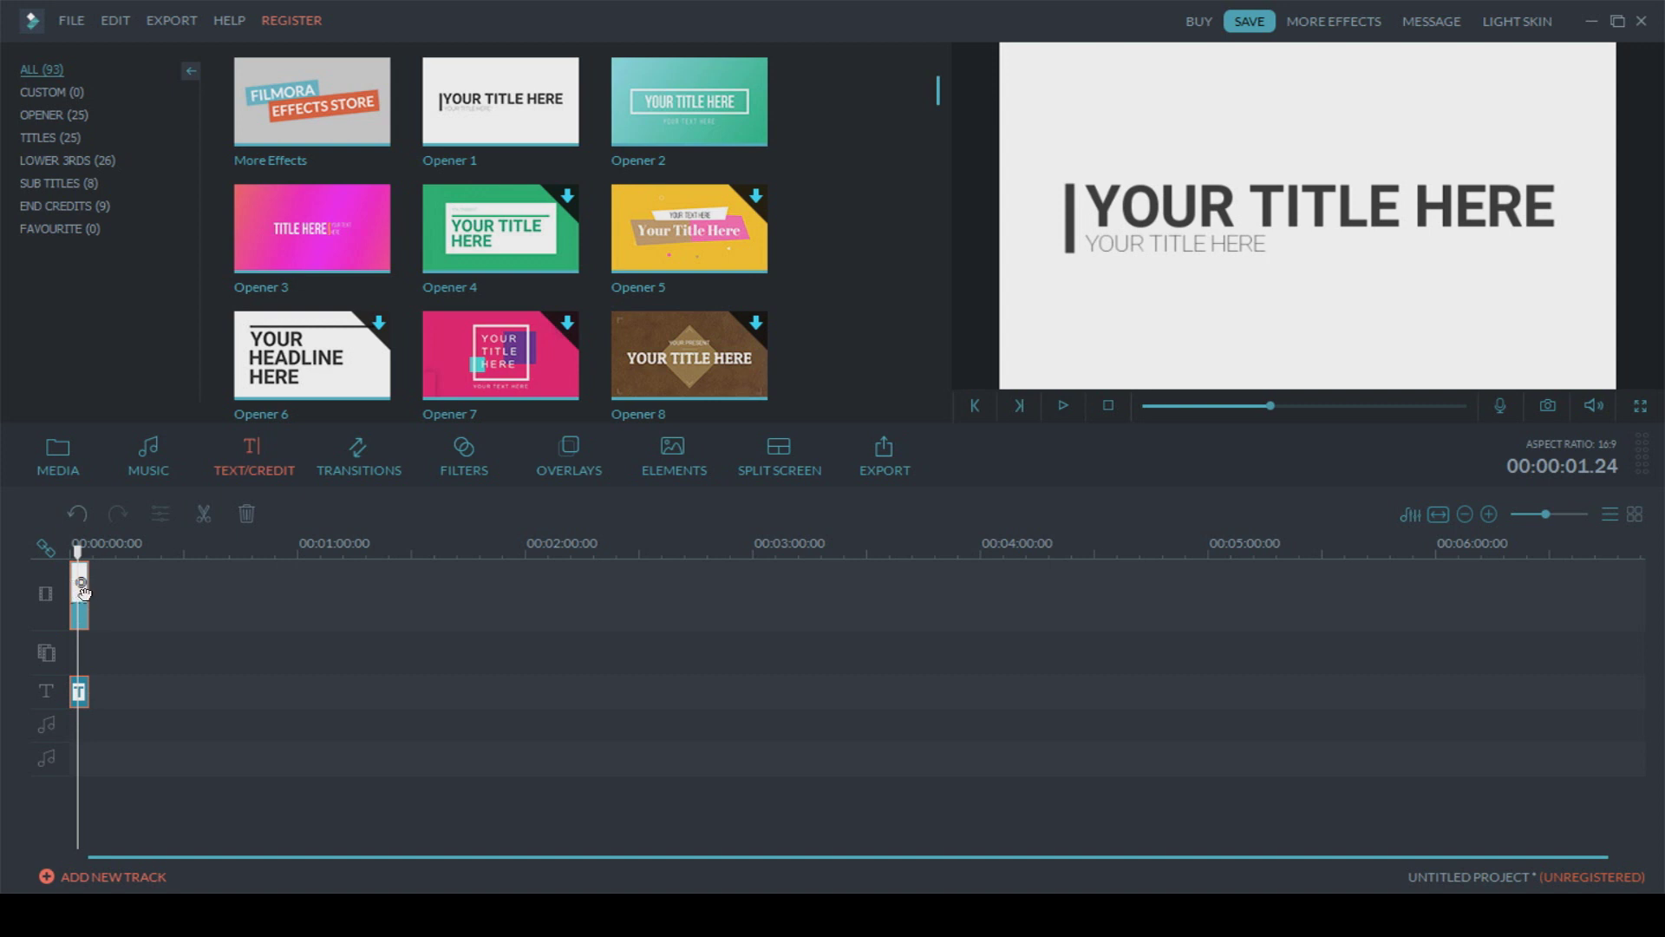
key(alt)
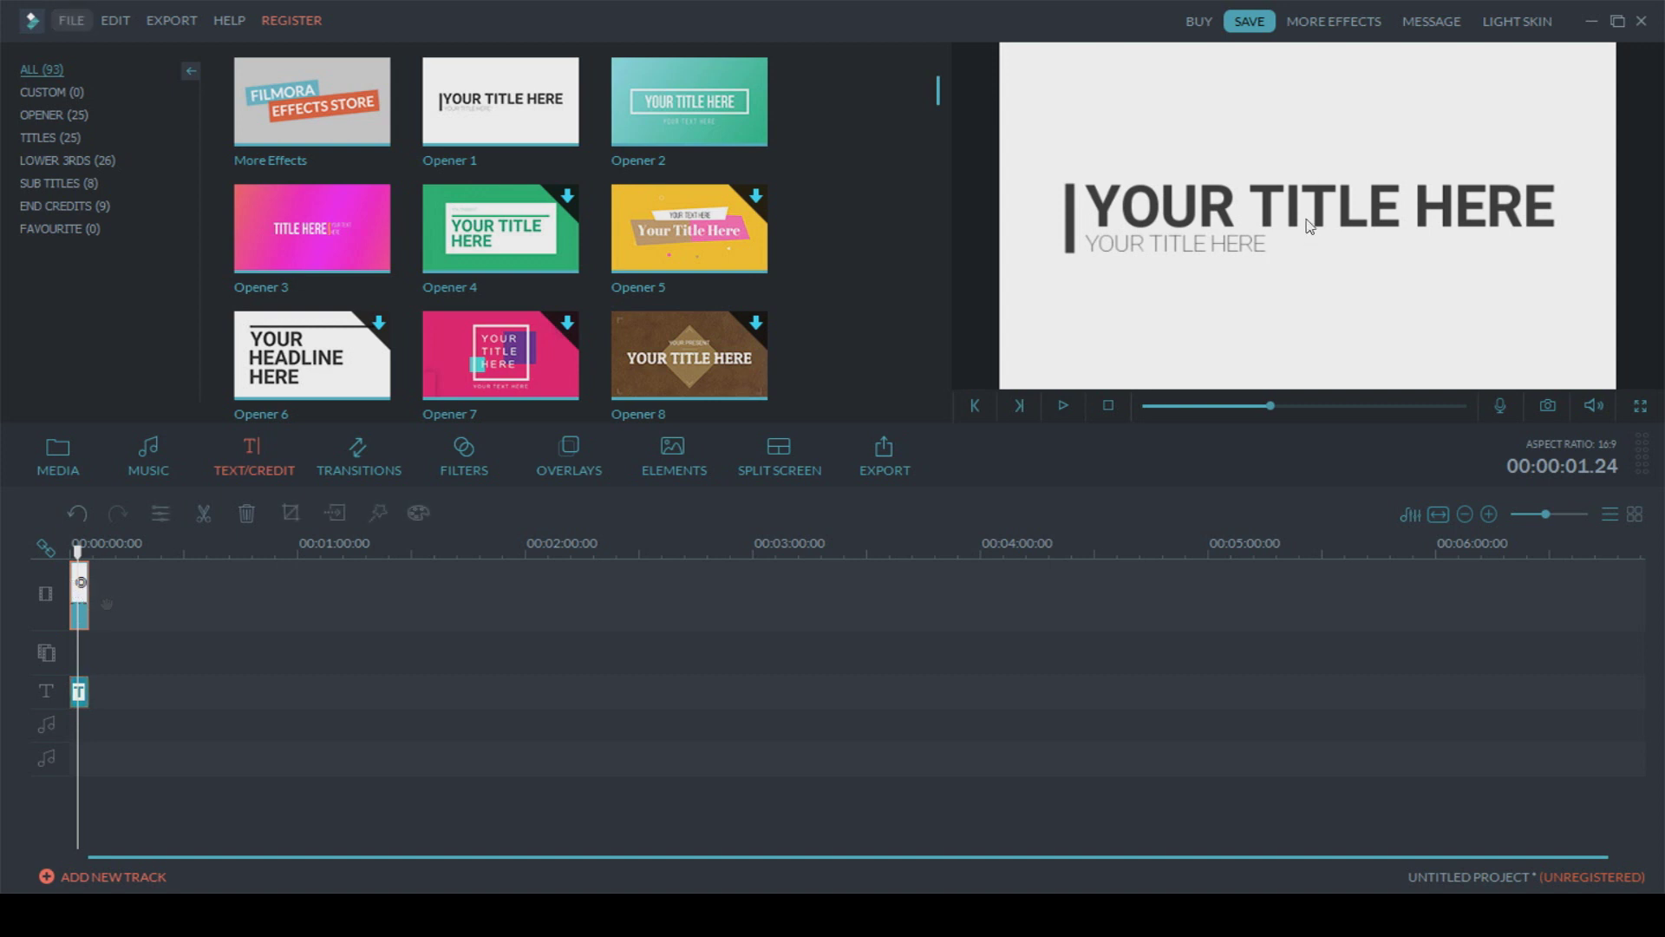
double_click(1305, 230)
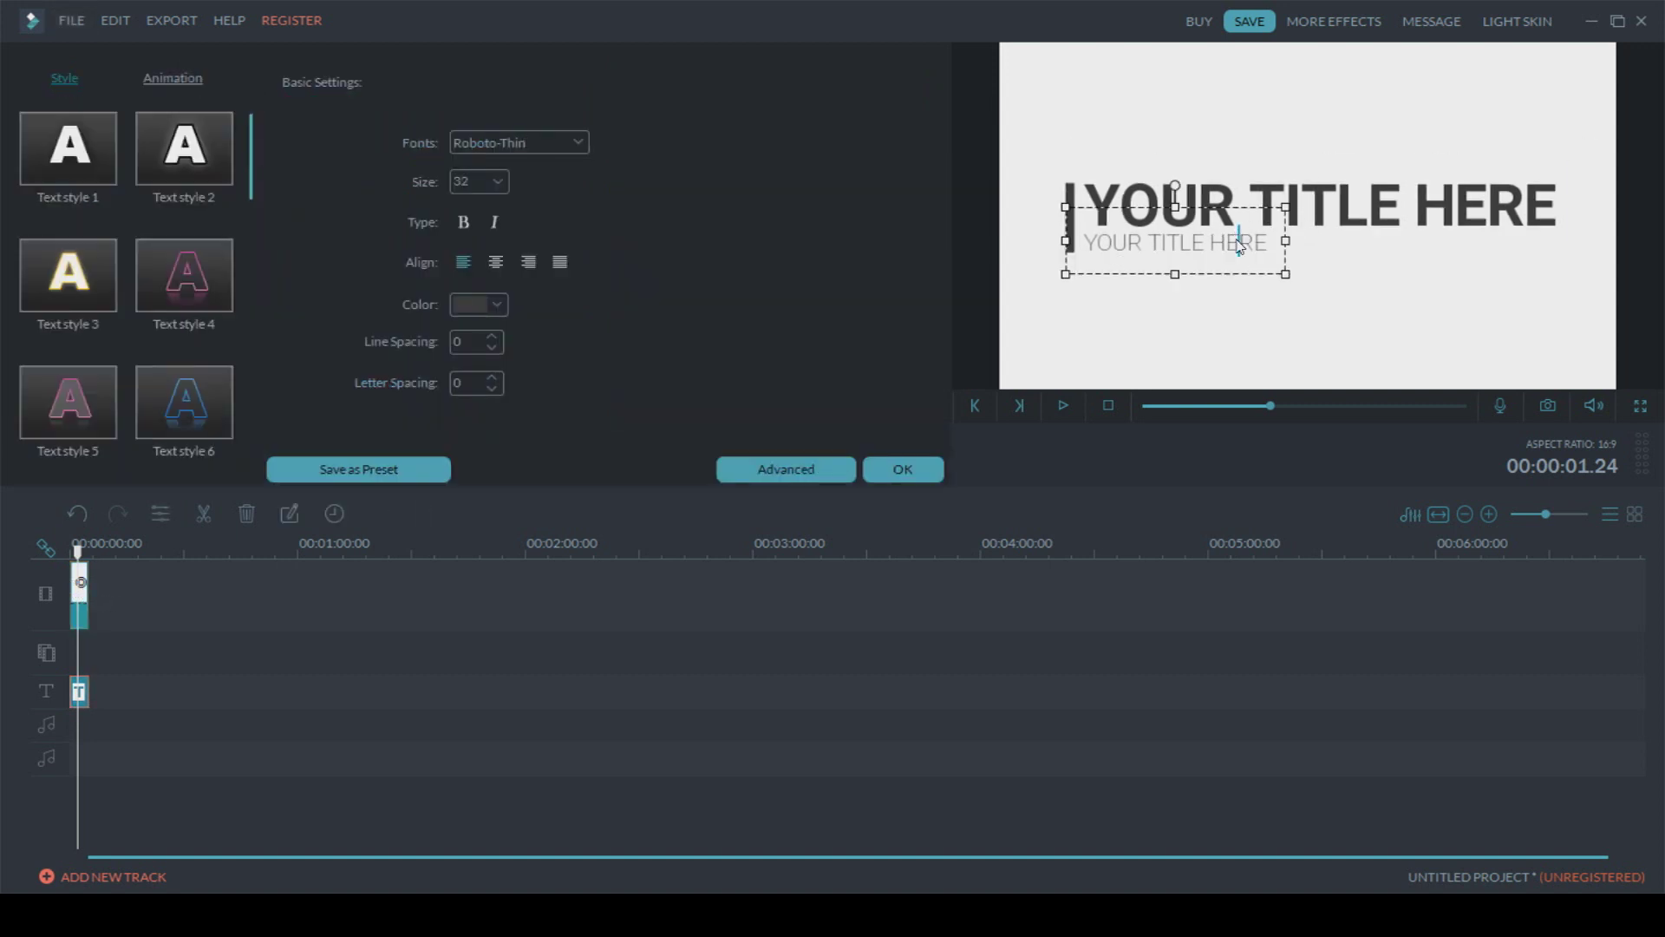
double_click(1268, 265)
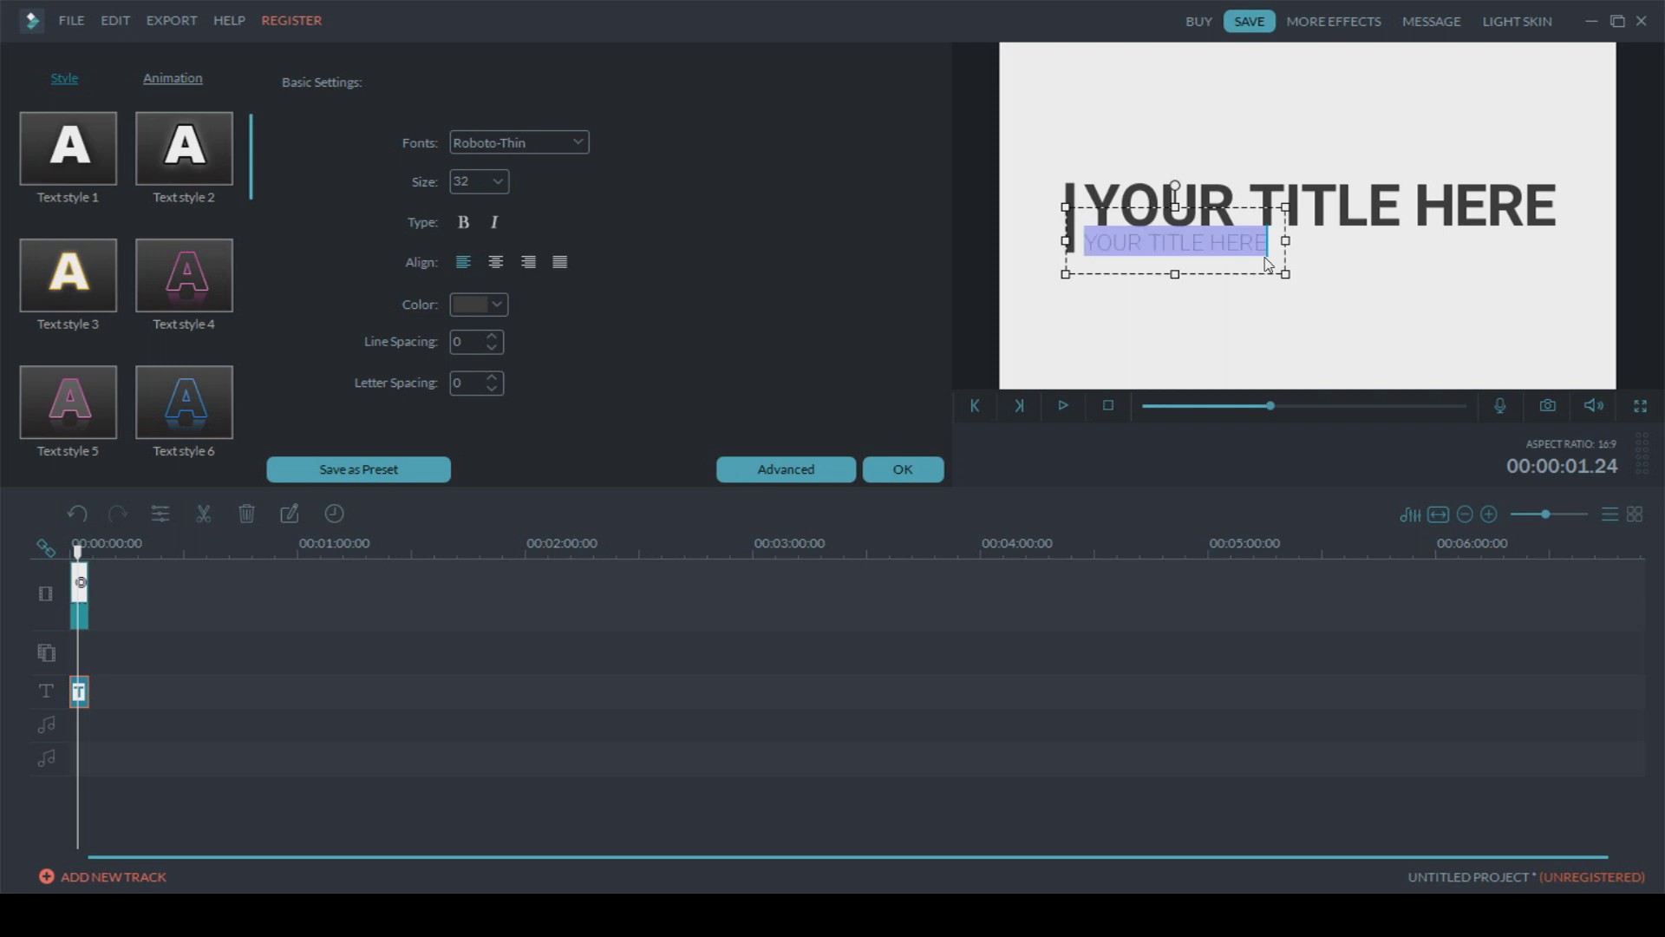
text(TUTORIALS)
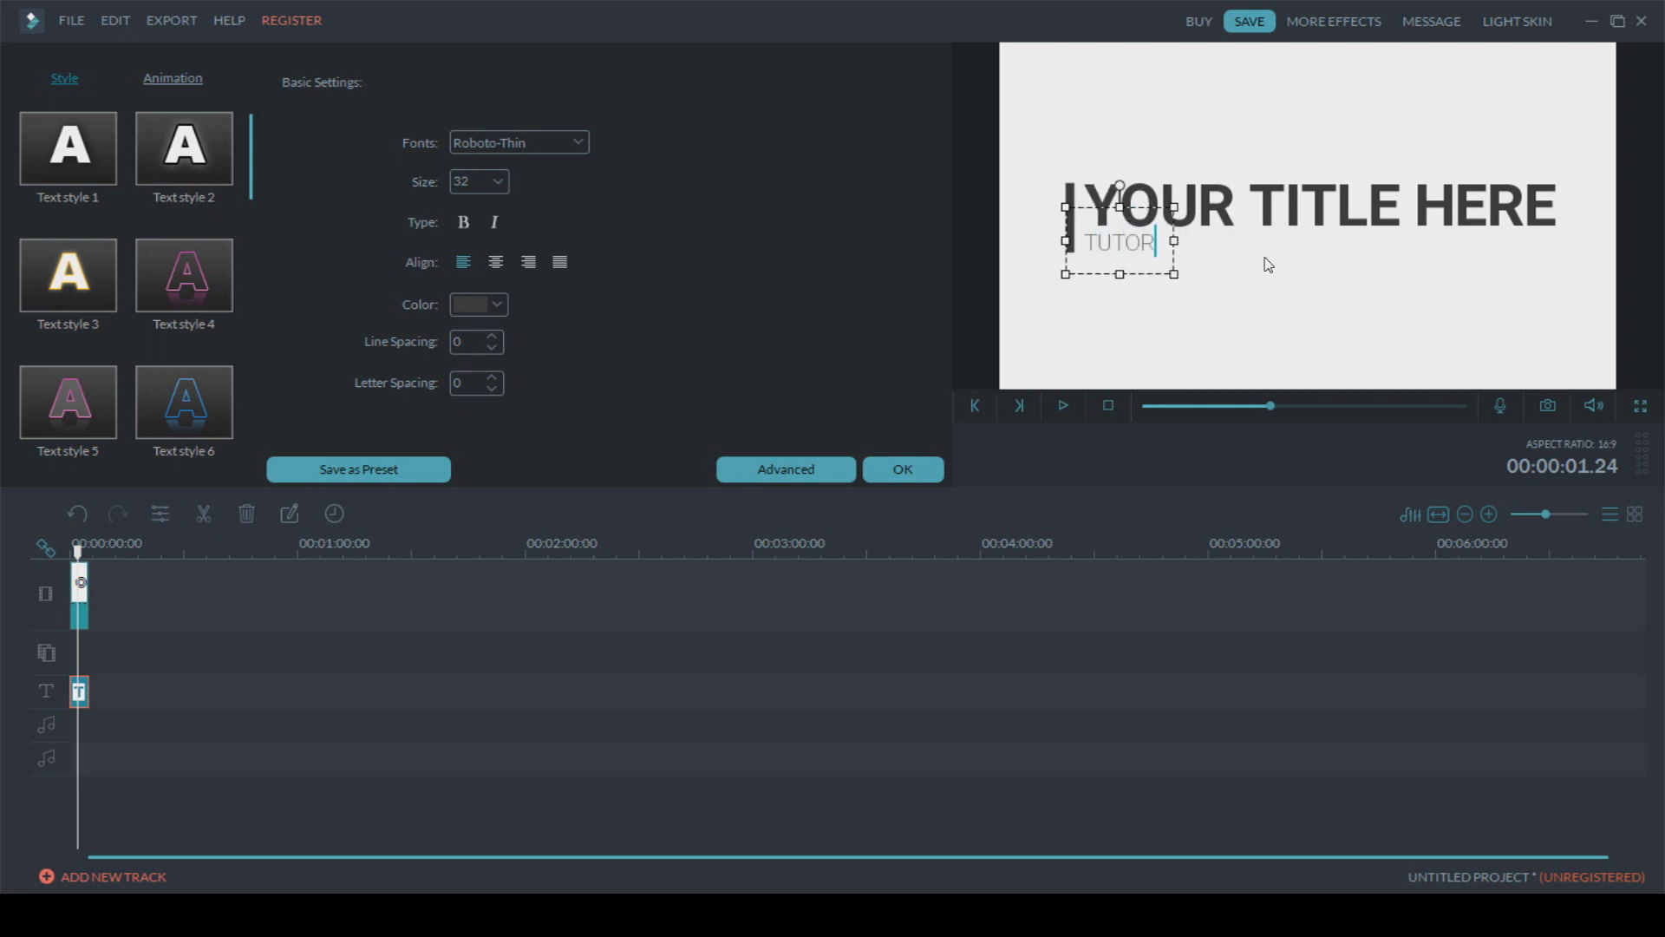
Step: Replace the main title text with CasualSavage
click(1315, 227)
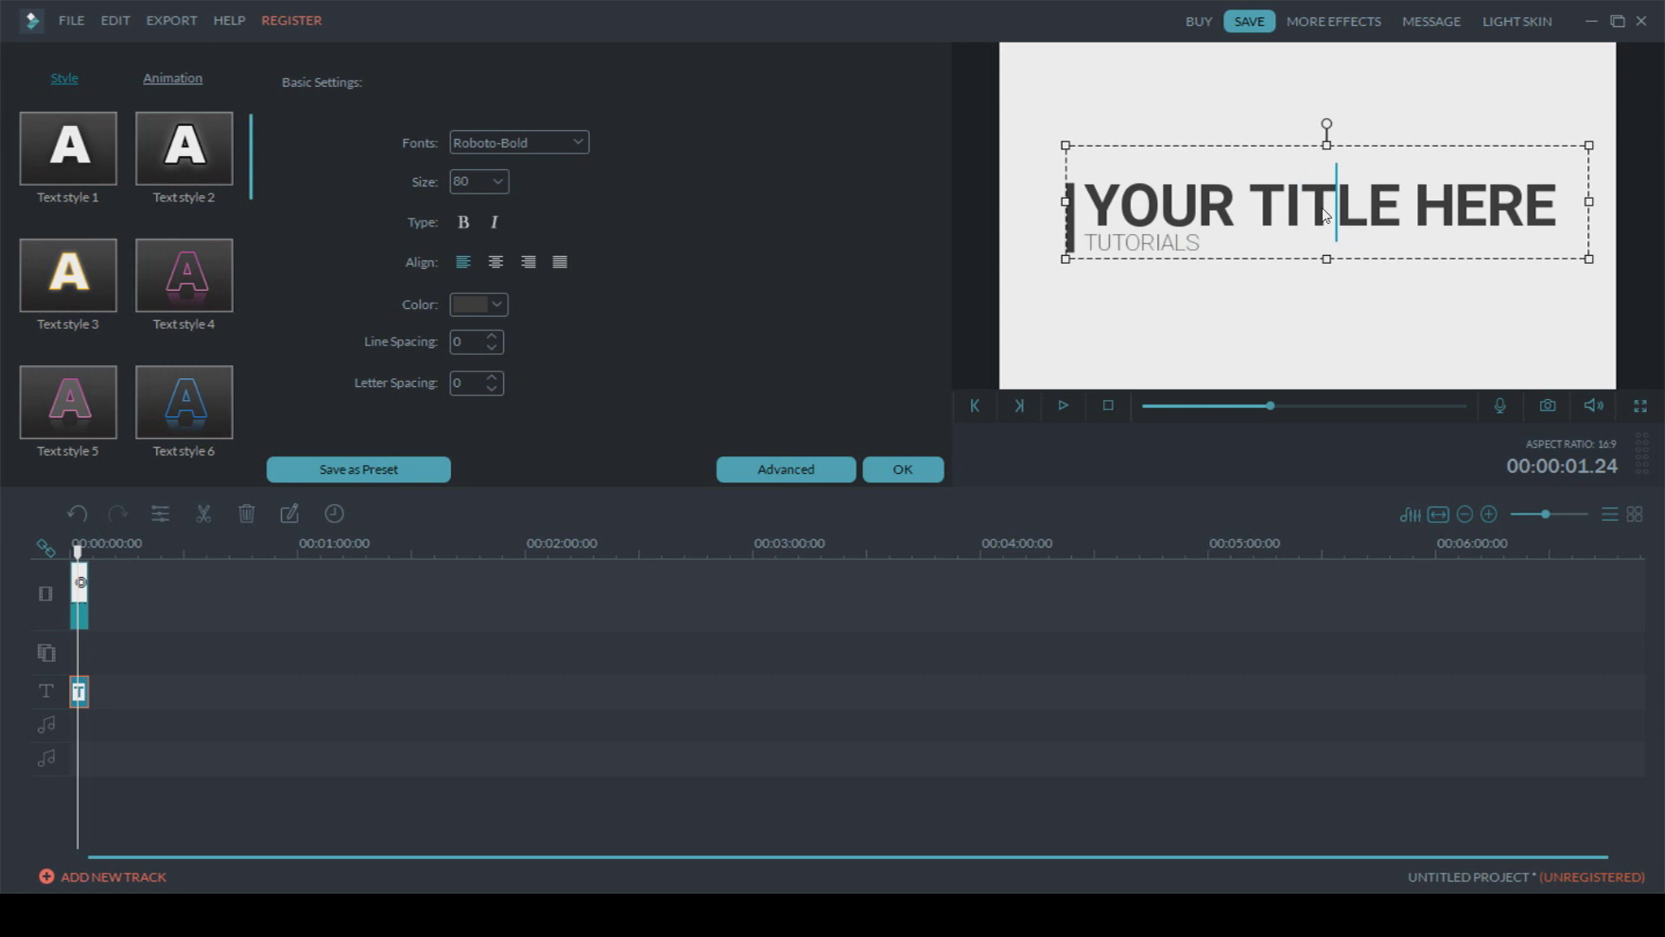
double_click(1325, 217)
text(cAS)
key(BackSpace)
key(BackSpace)
key(BackSpace)
text(Cas)
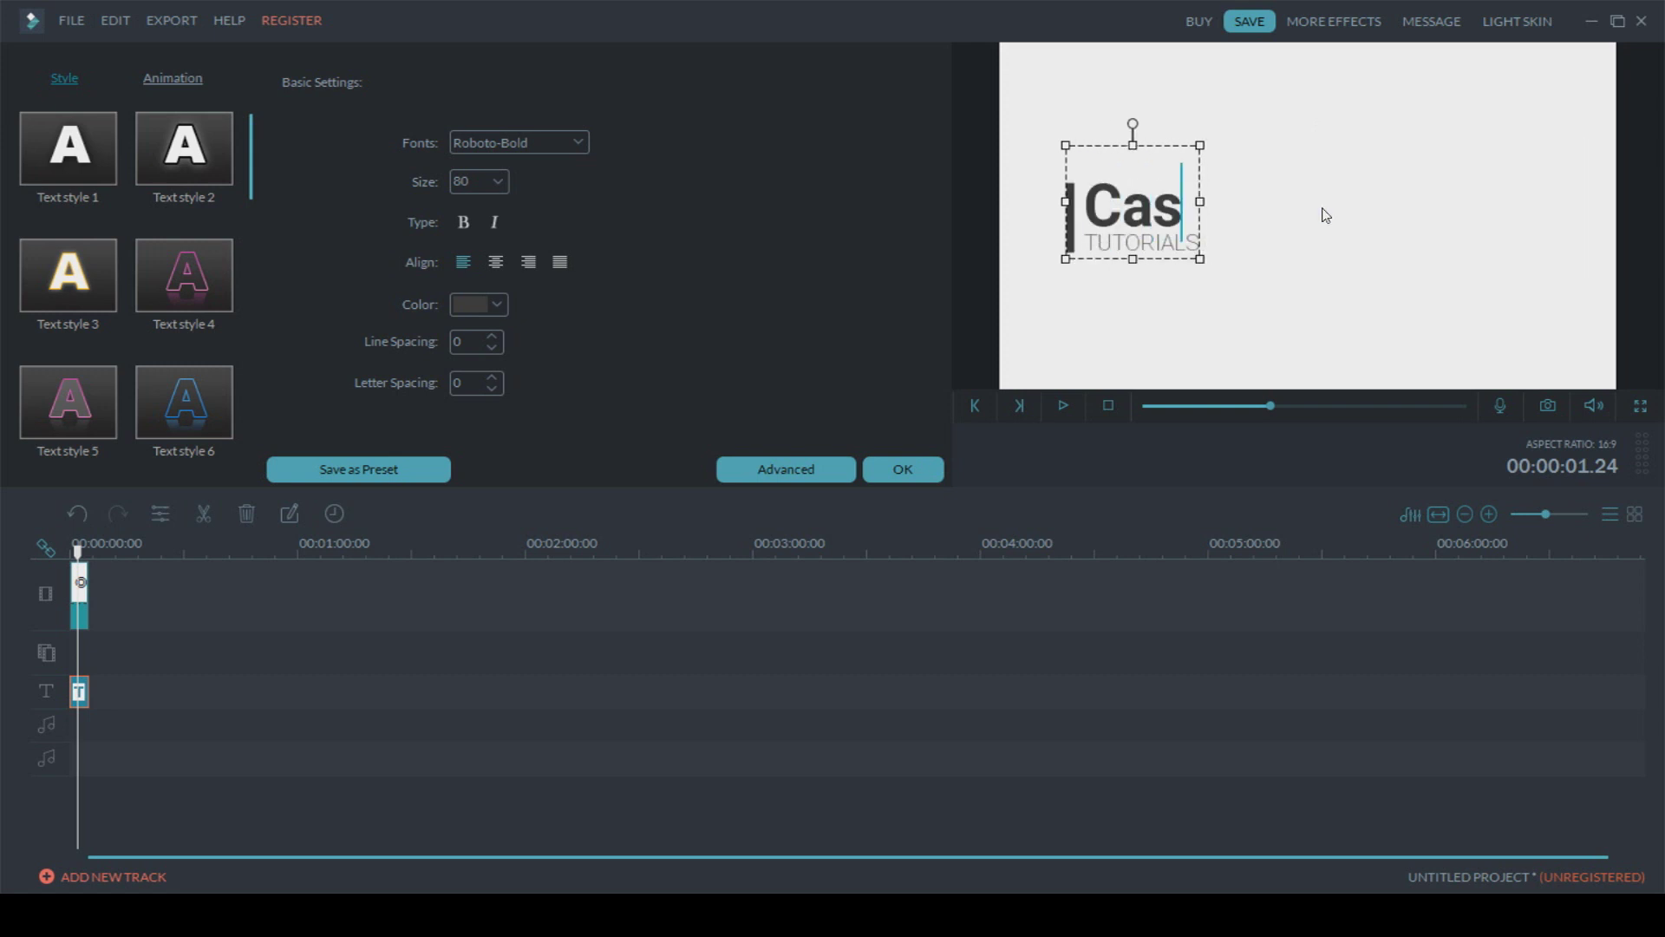
text(ualSavage)
Step: Finish the text edit and replay the edited title from the beginning
click(984, 584)
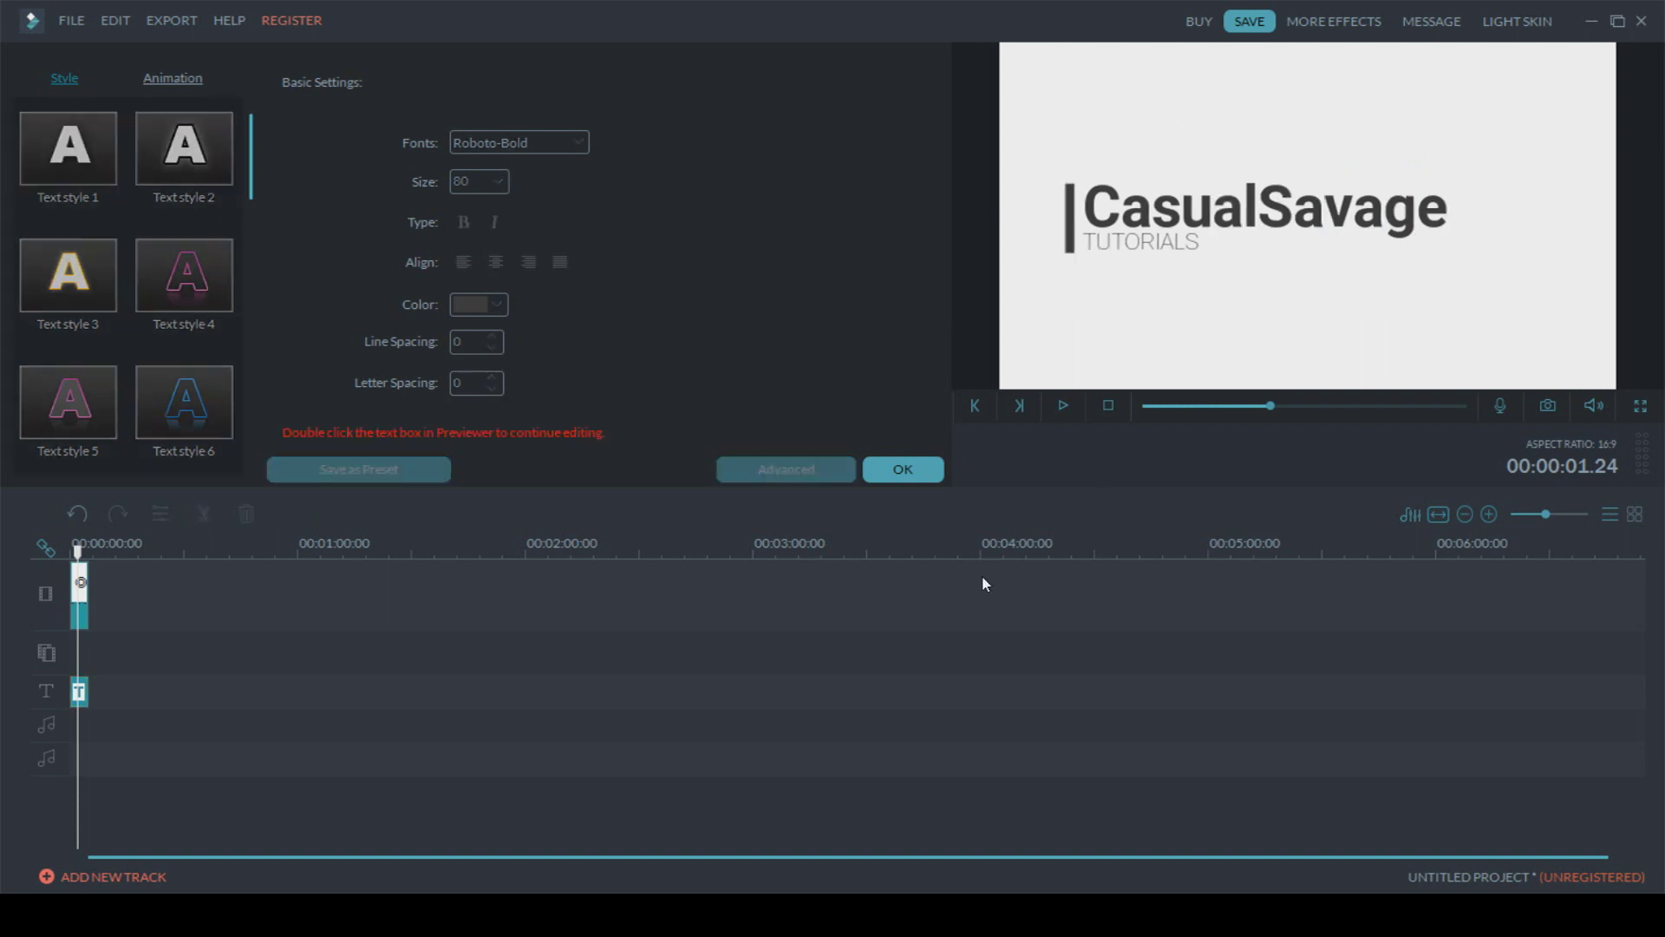
click(1143, 406)
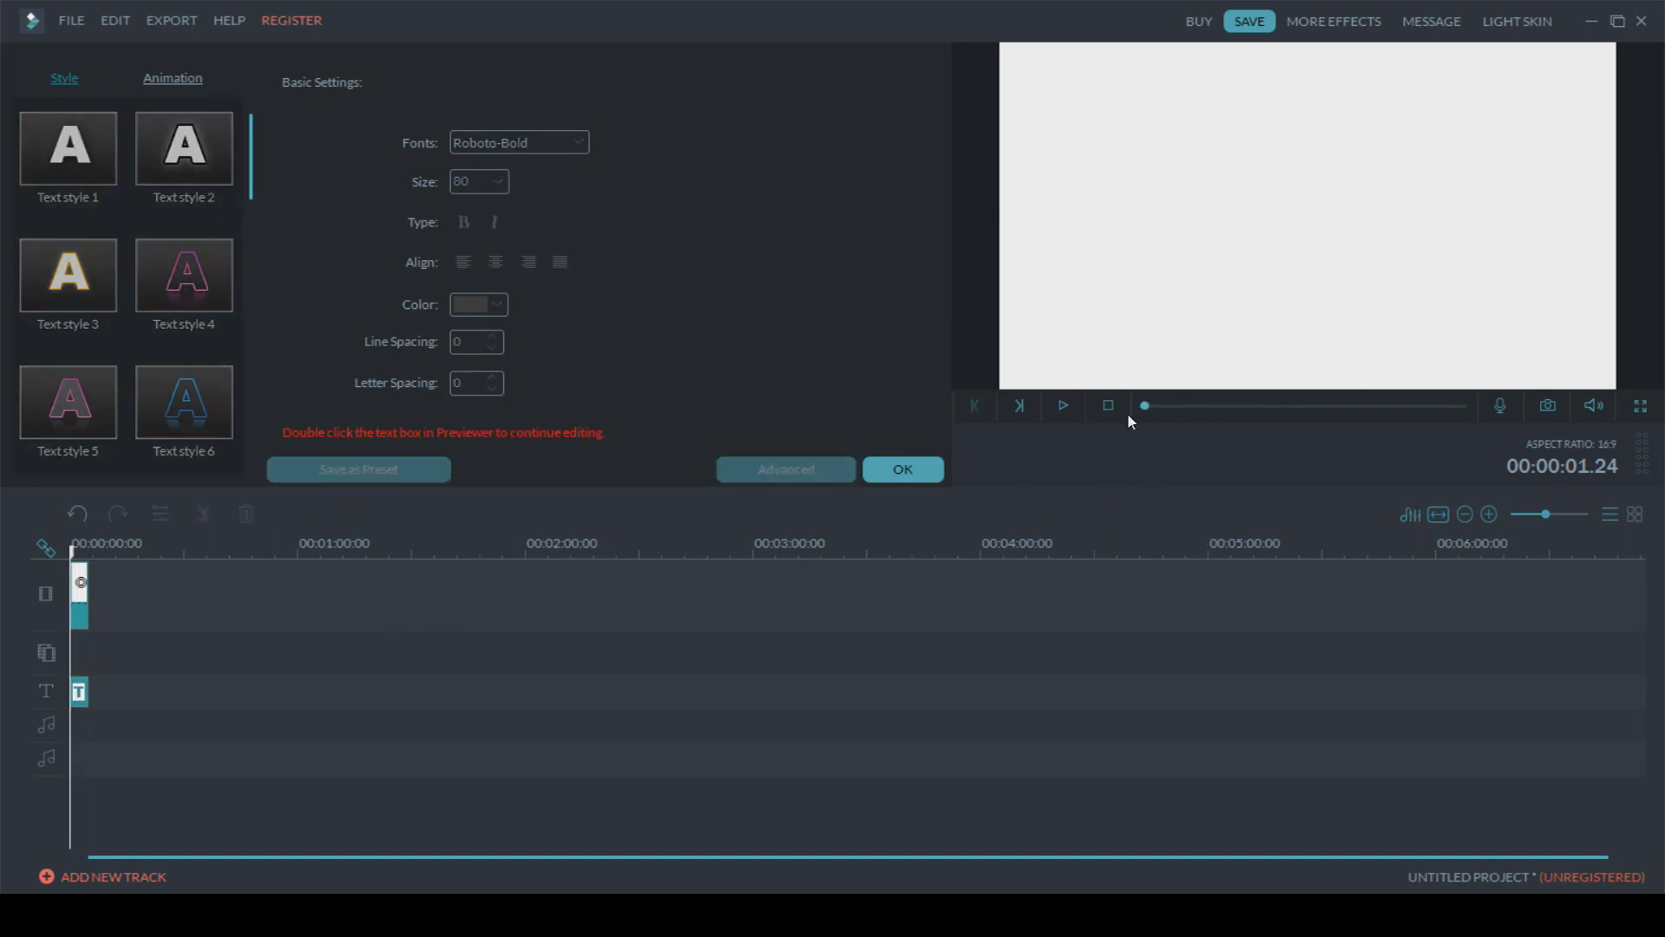
click(1064, 405)
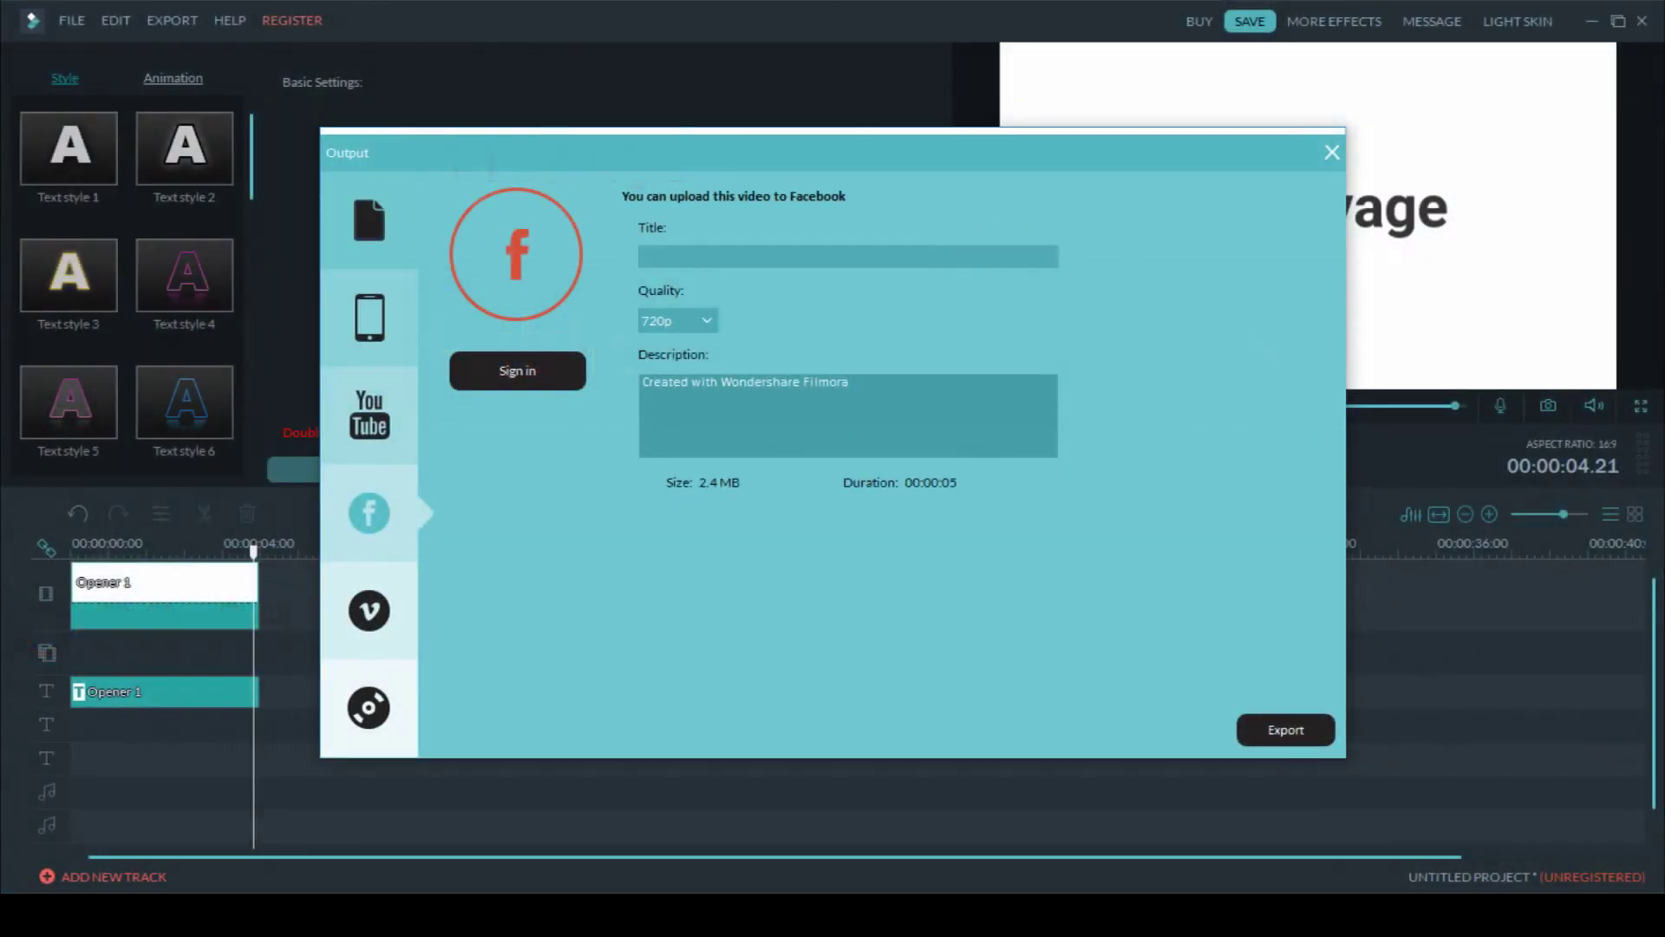
Step: View the Vimeo and DVD output options, then switch to local video-file formats like WMV and MP4
click(368, 609)
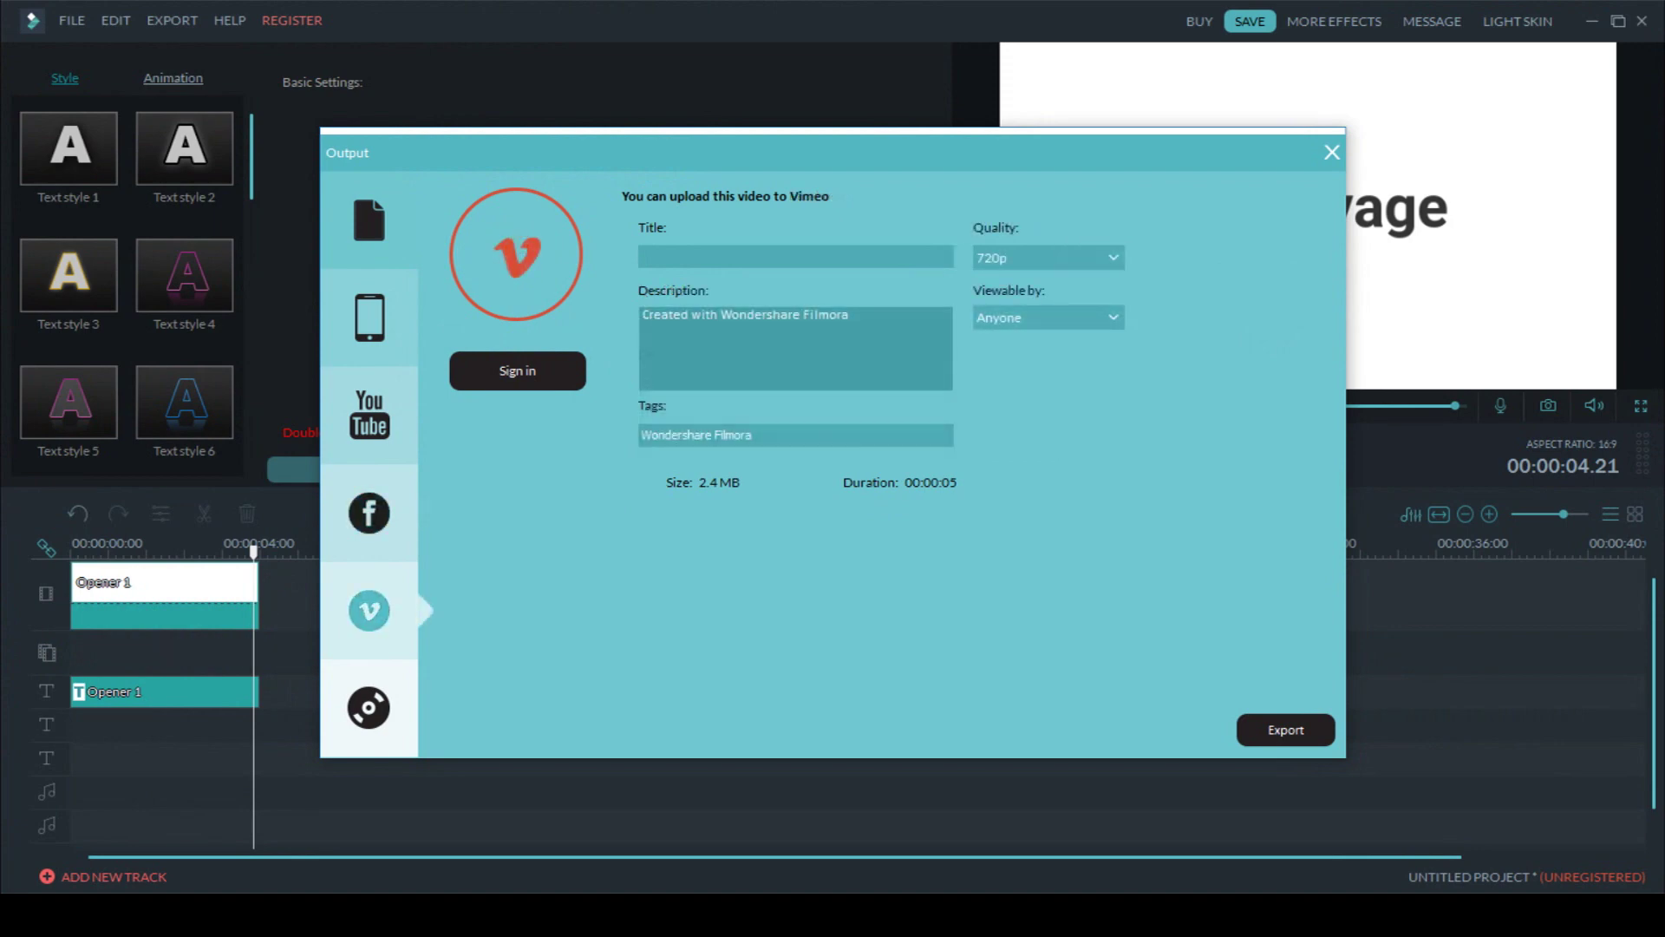
click(369, 707)
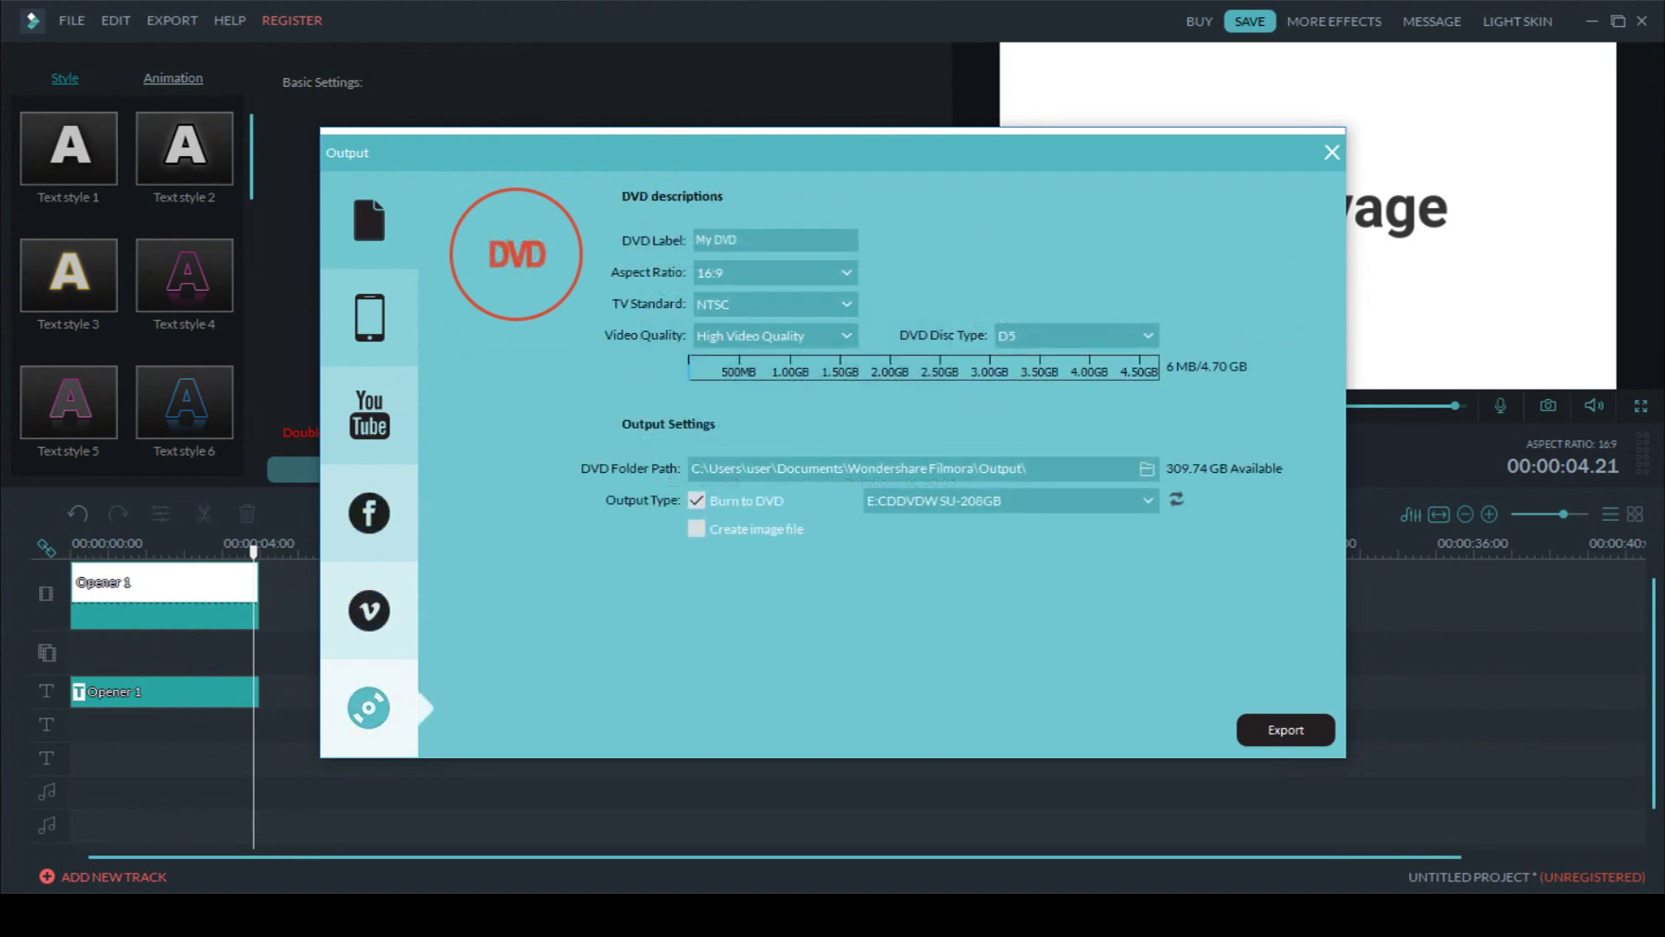
click(369, 318)
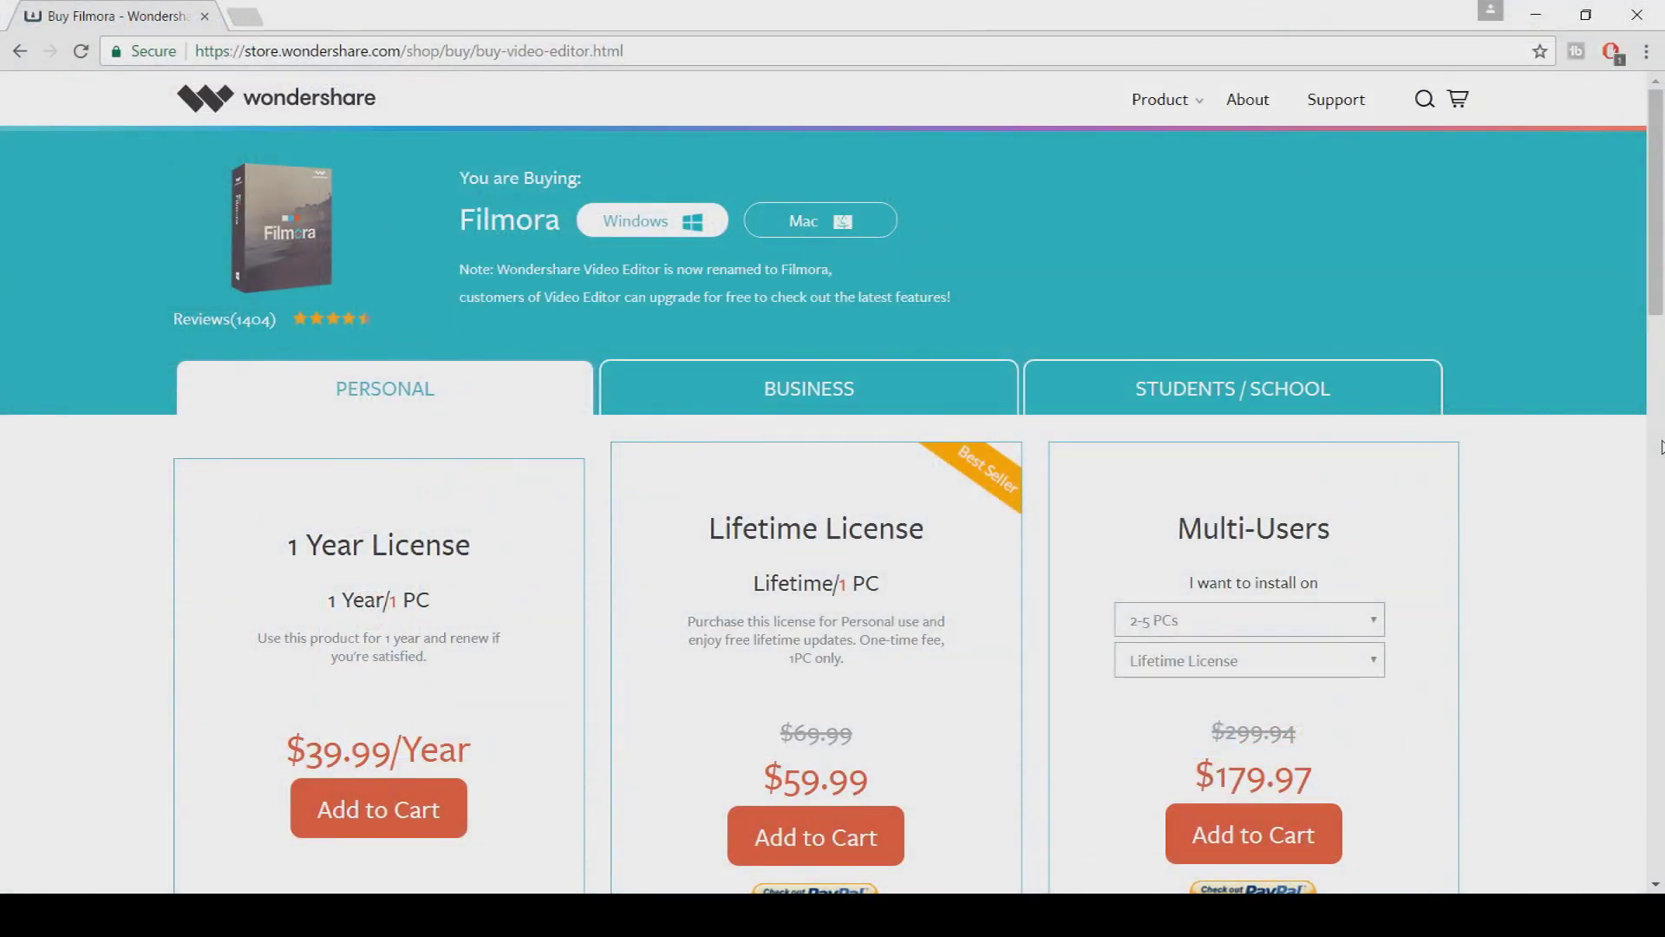
Step: Set the multi-user plan to 2-5 PCs with a 1 Year License
scroll(1660, 447, down, 1)
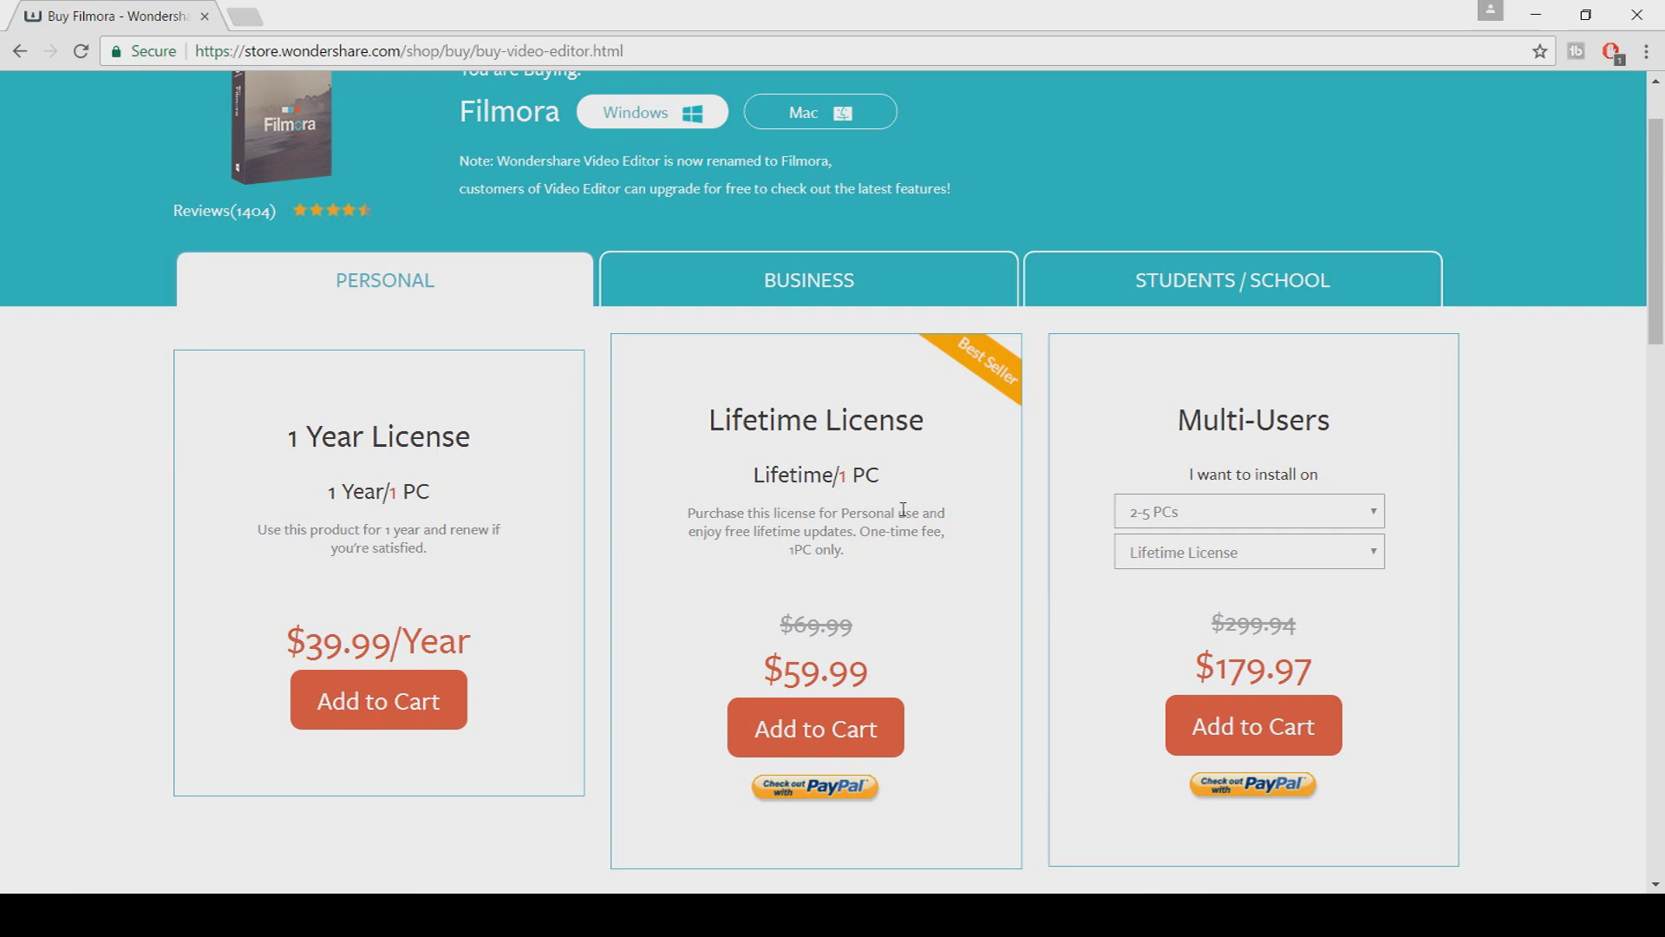
click(1242, 519)
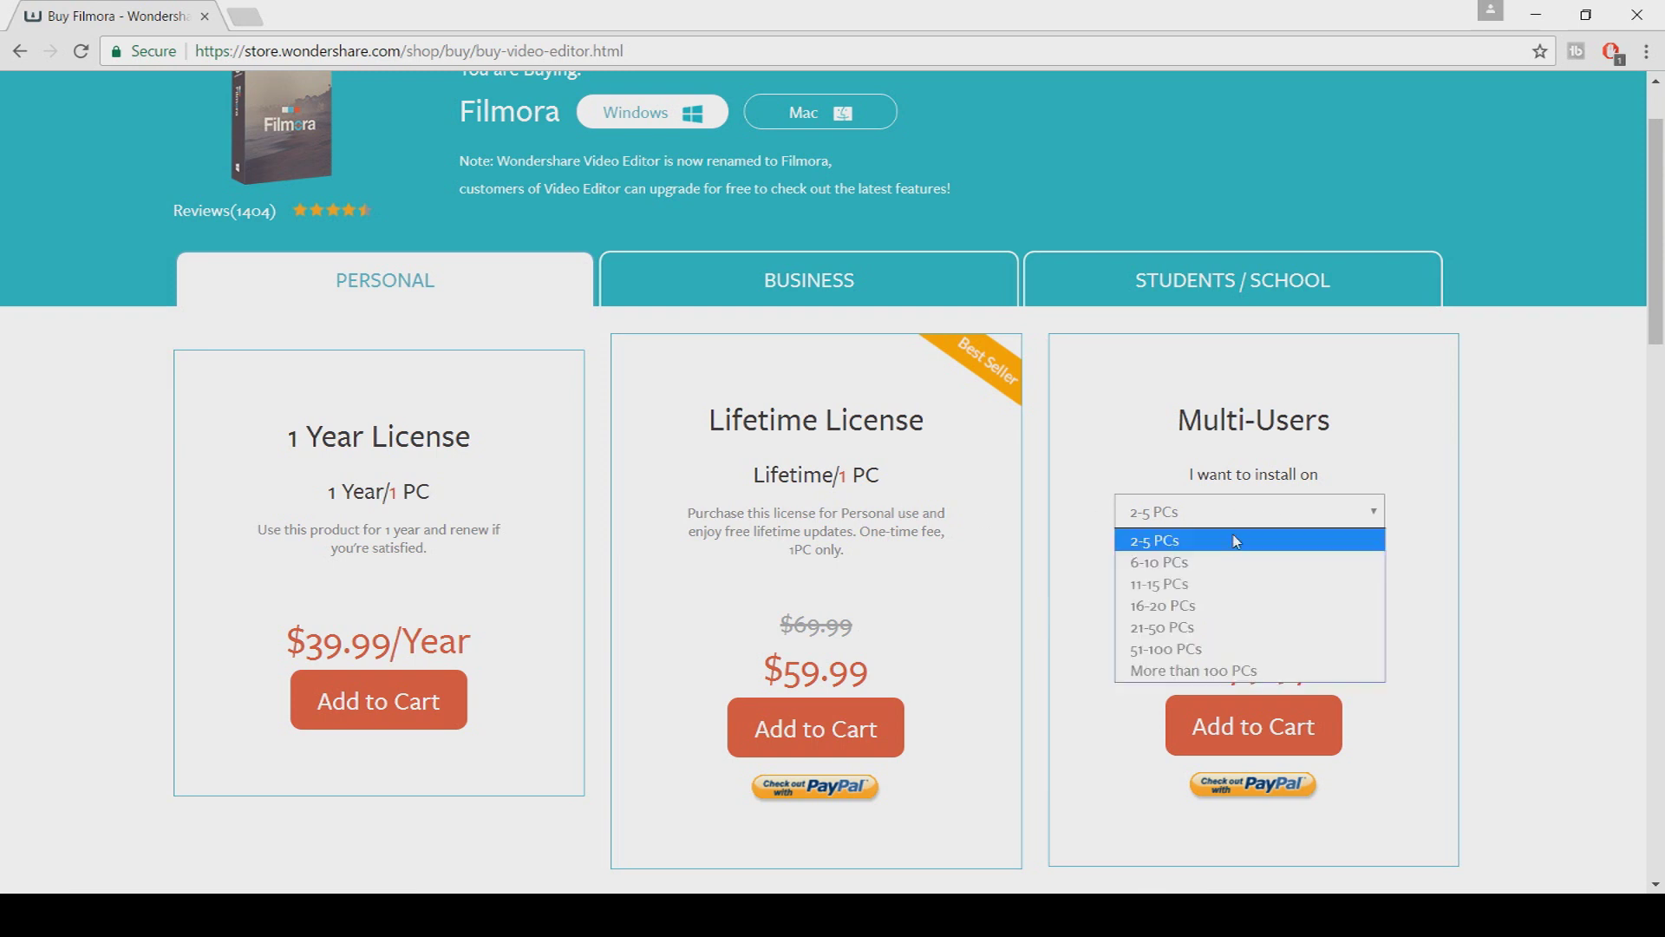
click(1261, 542)
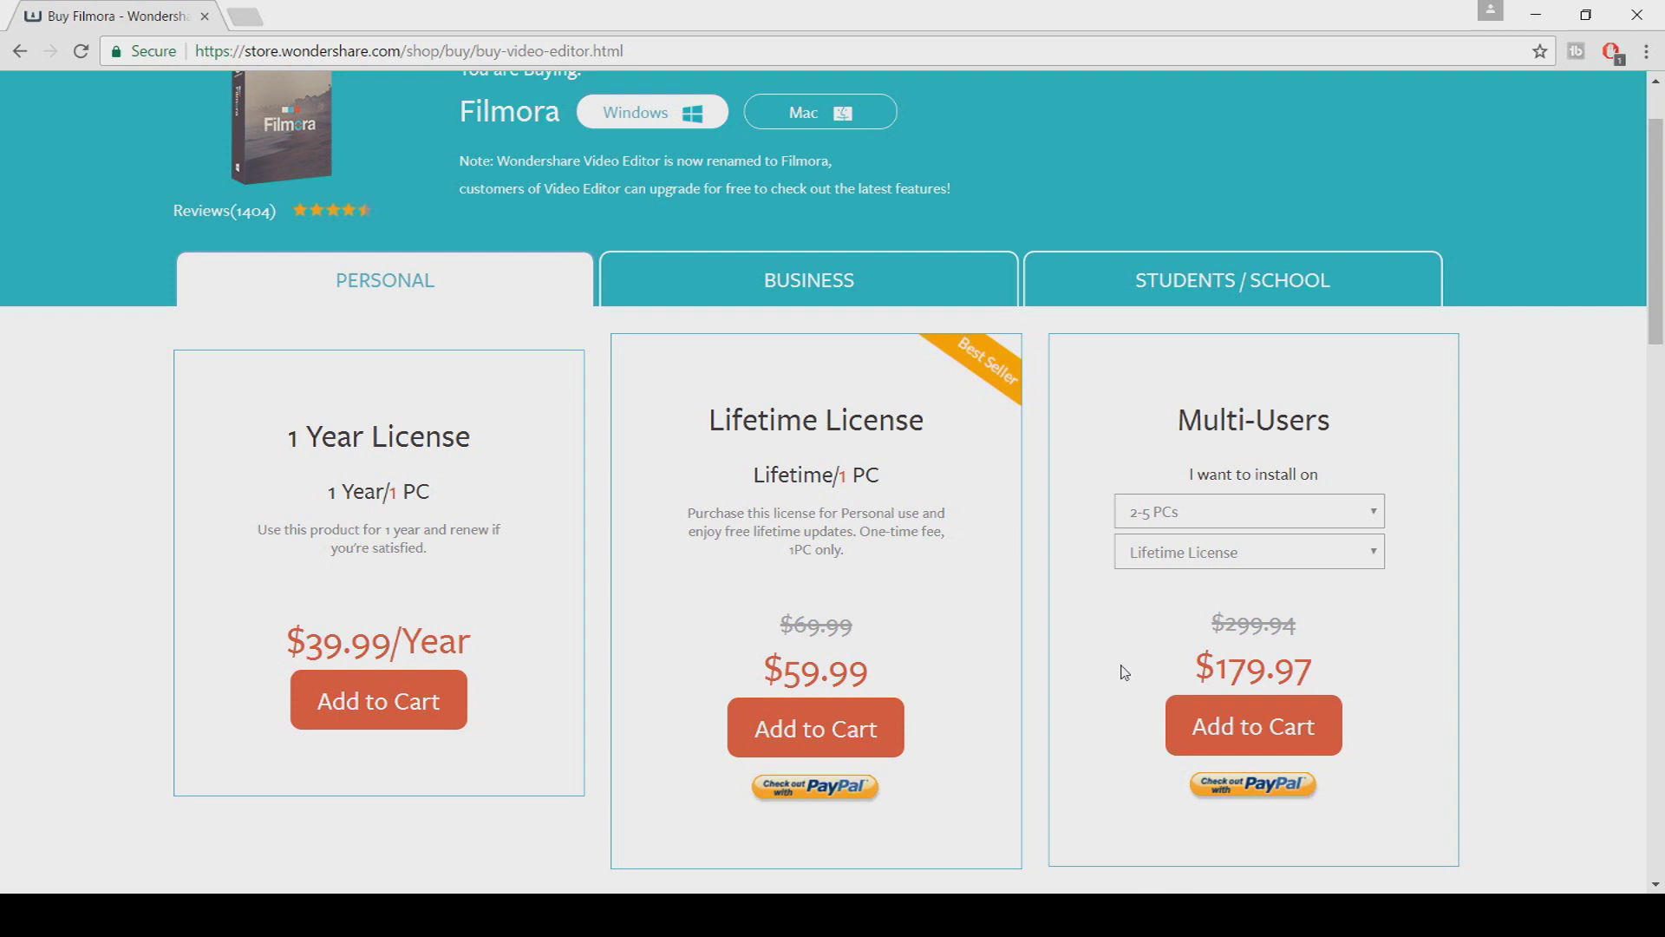
click(1183, 562)
click(1183, 614)
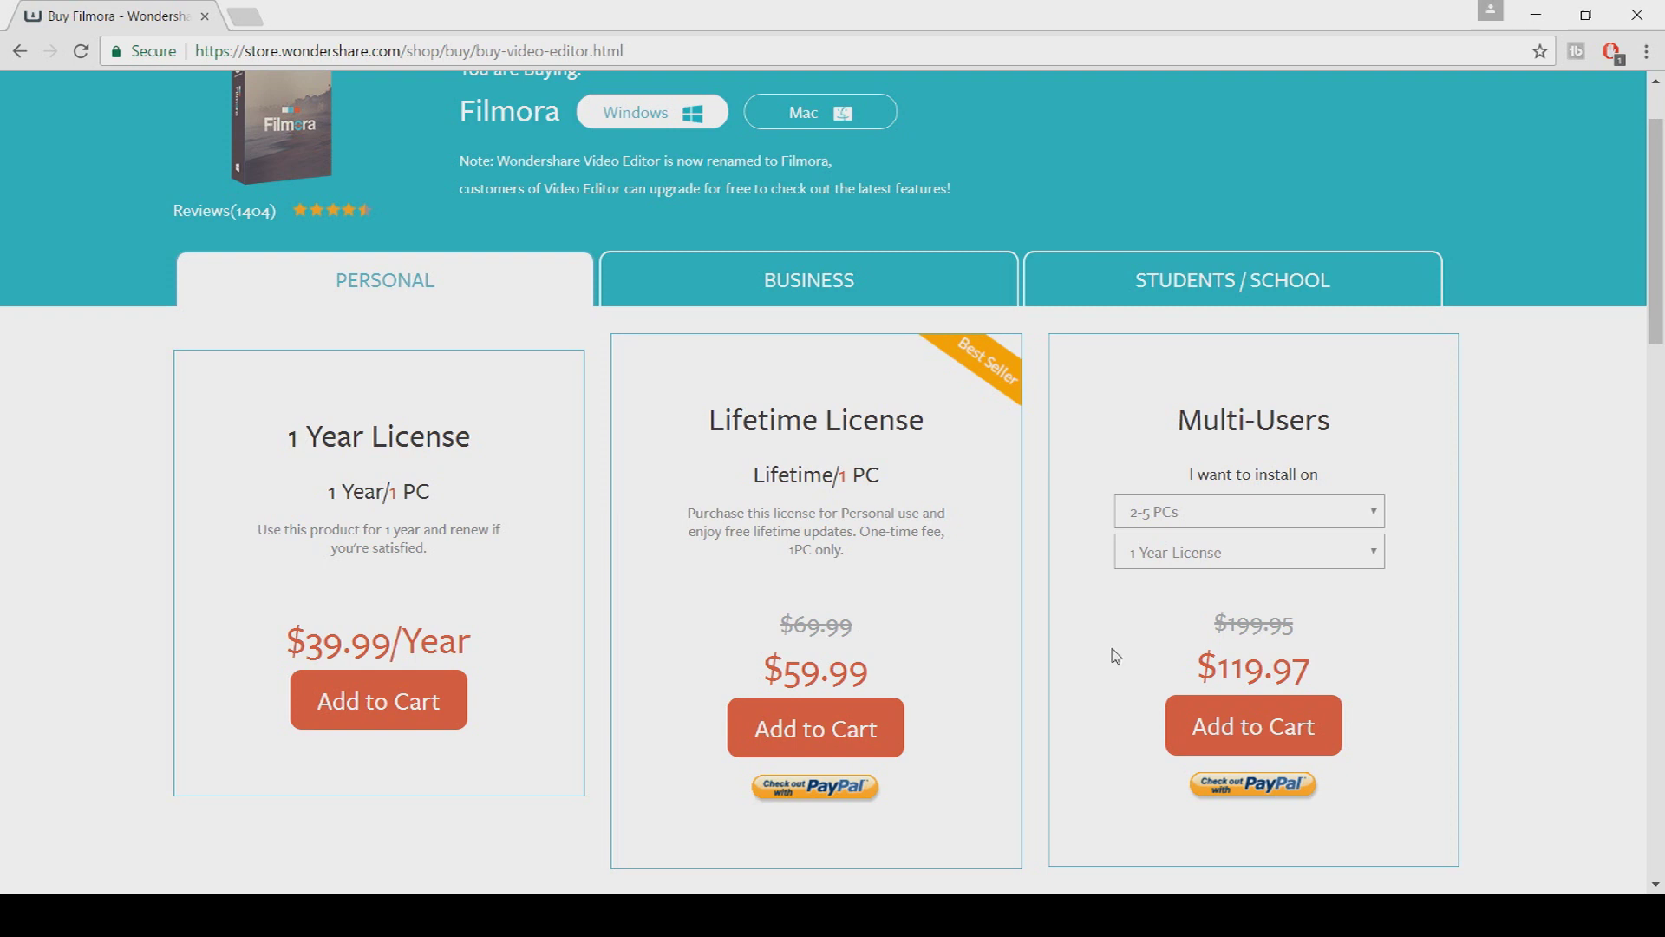
Step: Switch the store page to the Filmora for Mac pricing
scroll(1047, 656, up, 2)
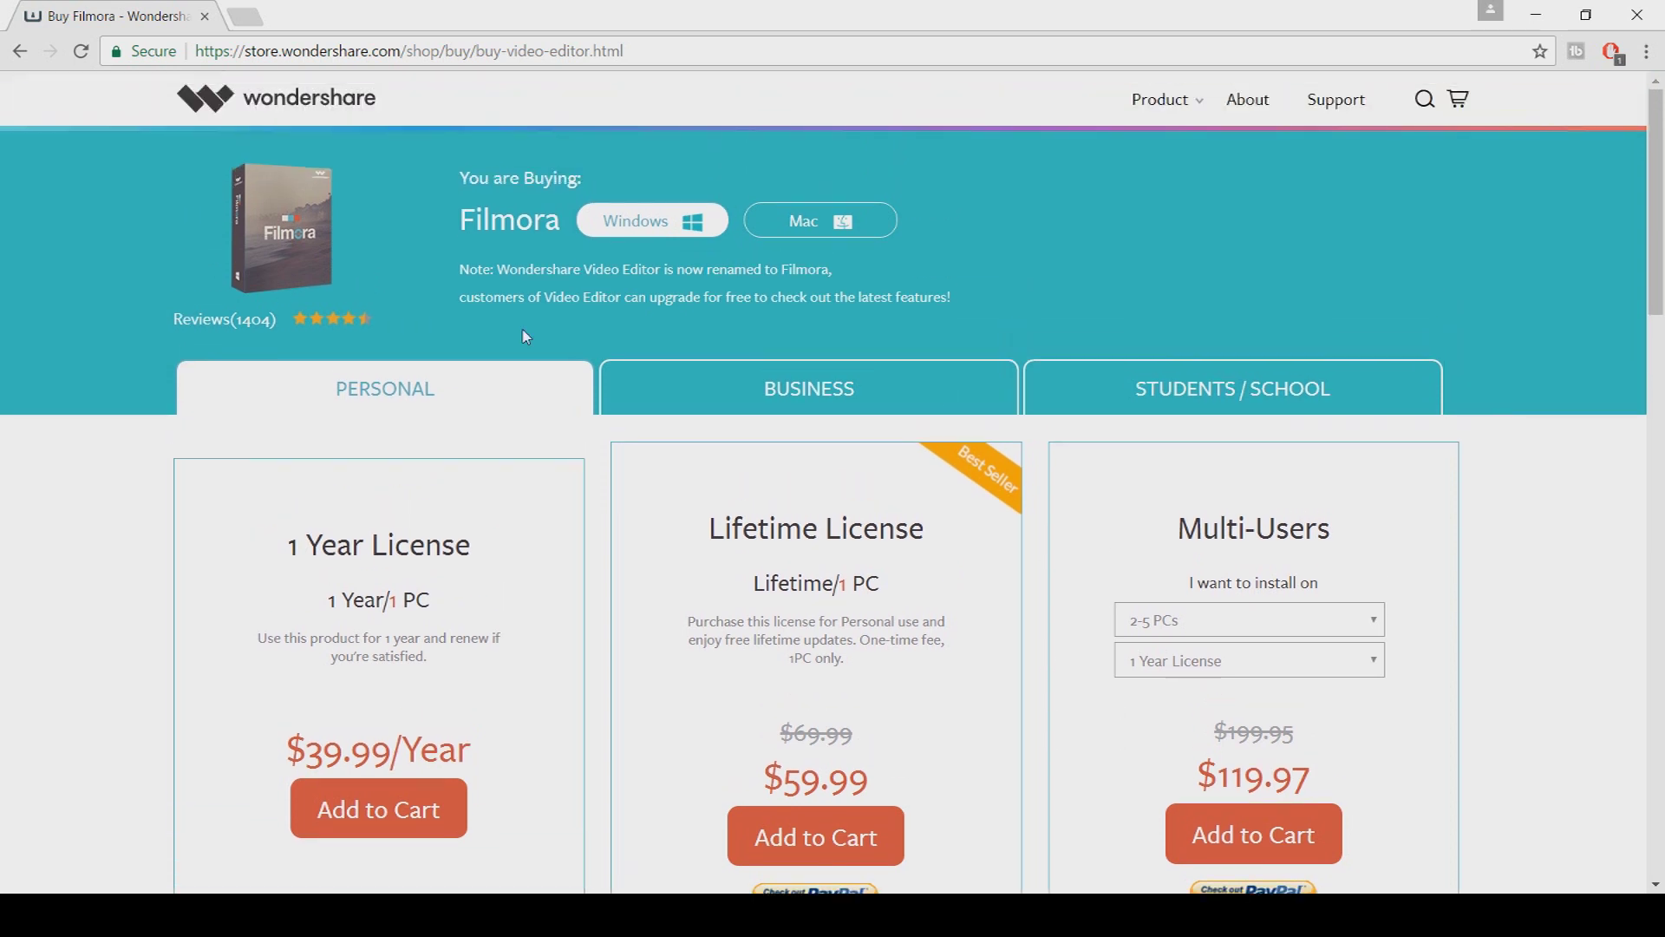
click(799, 220)
scroll(445, 613, down, 2)
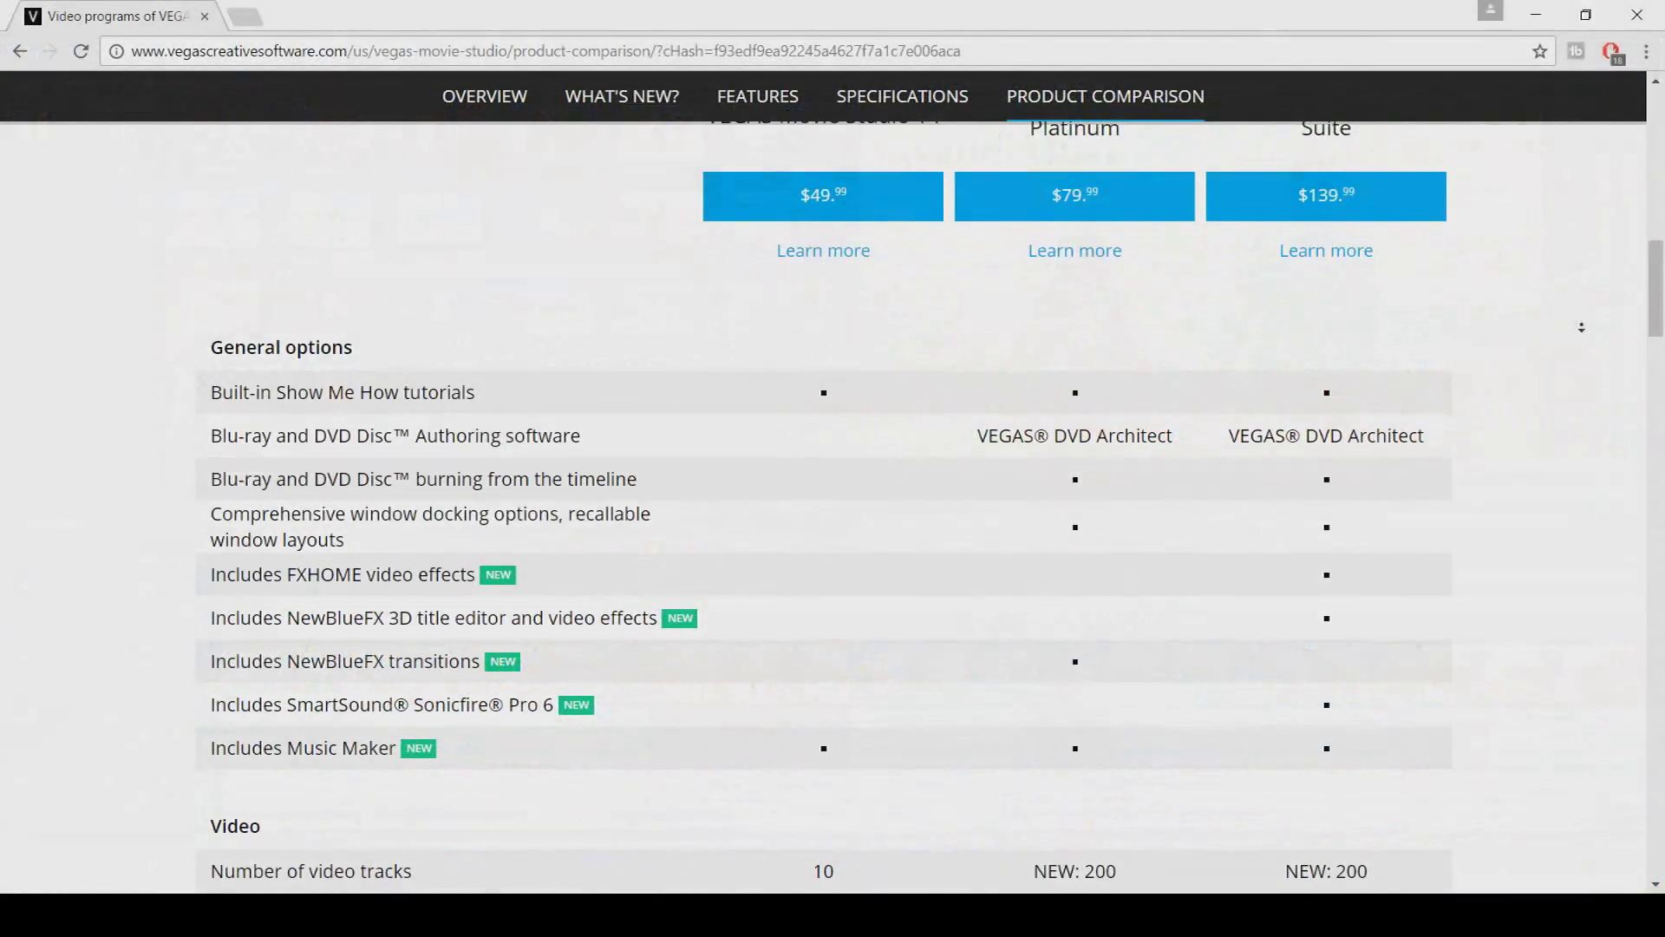
Step: Scroll through the Movie Studio 14 comparison table's Video, Audio, Editing and Hardware sections
scroll(1580, 328, down, 3)
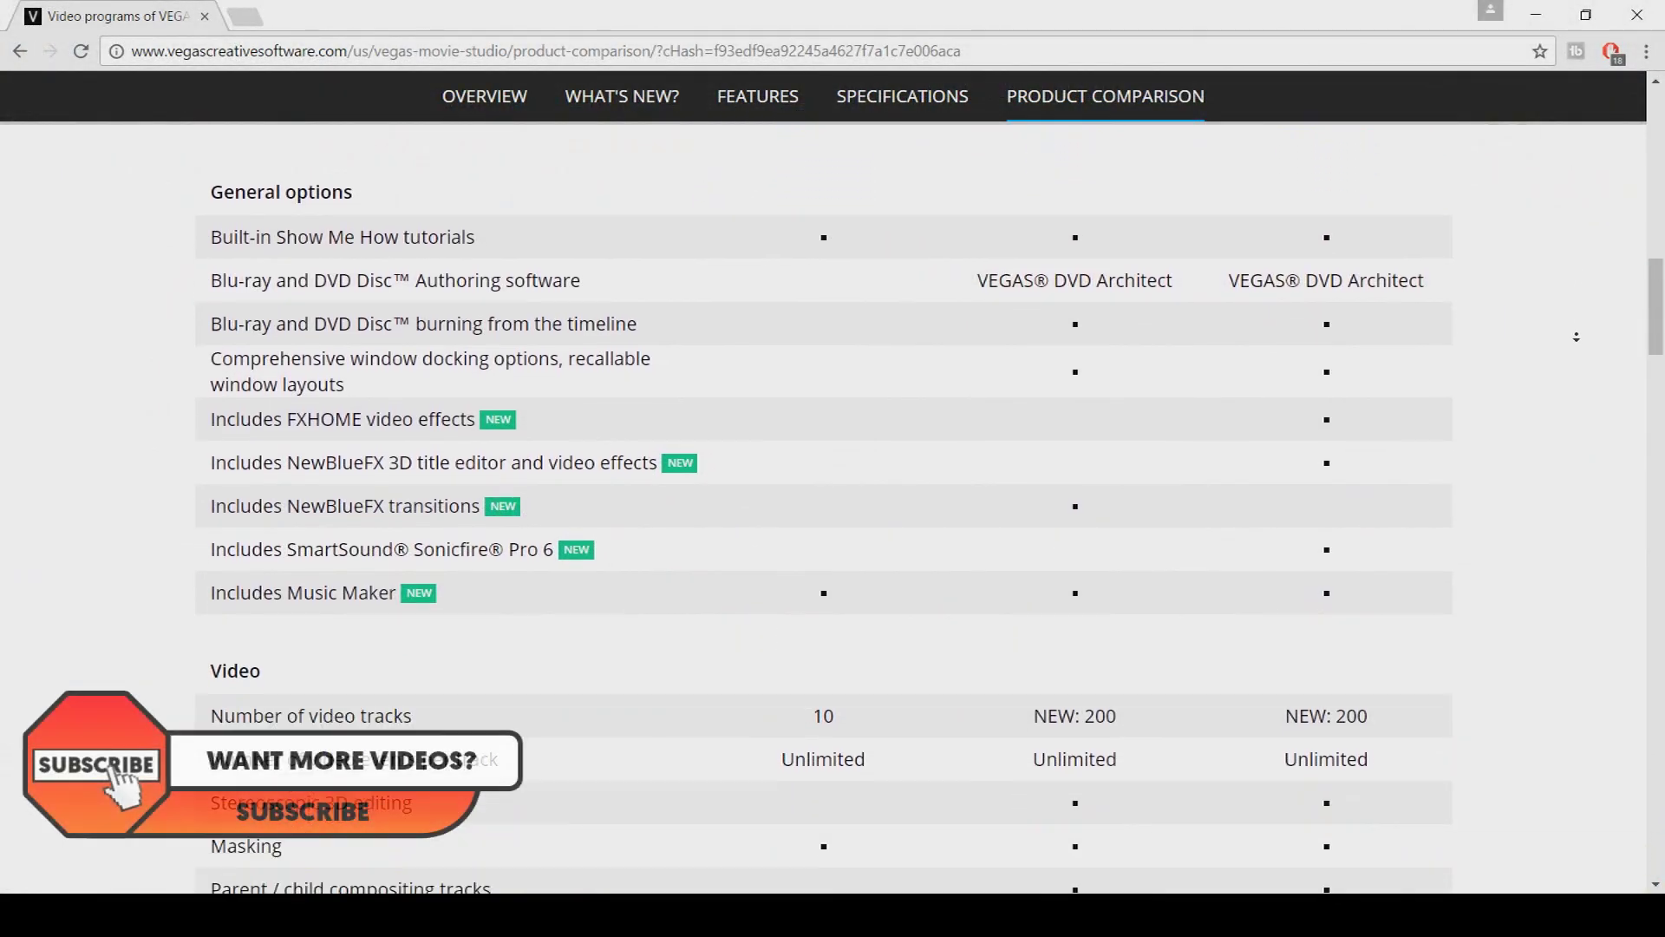
scroll(1577, 335, down, 4)
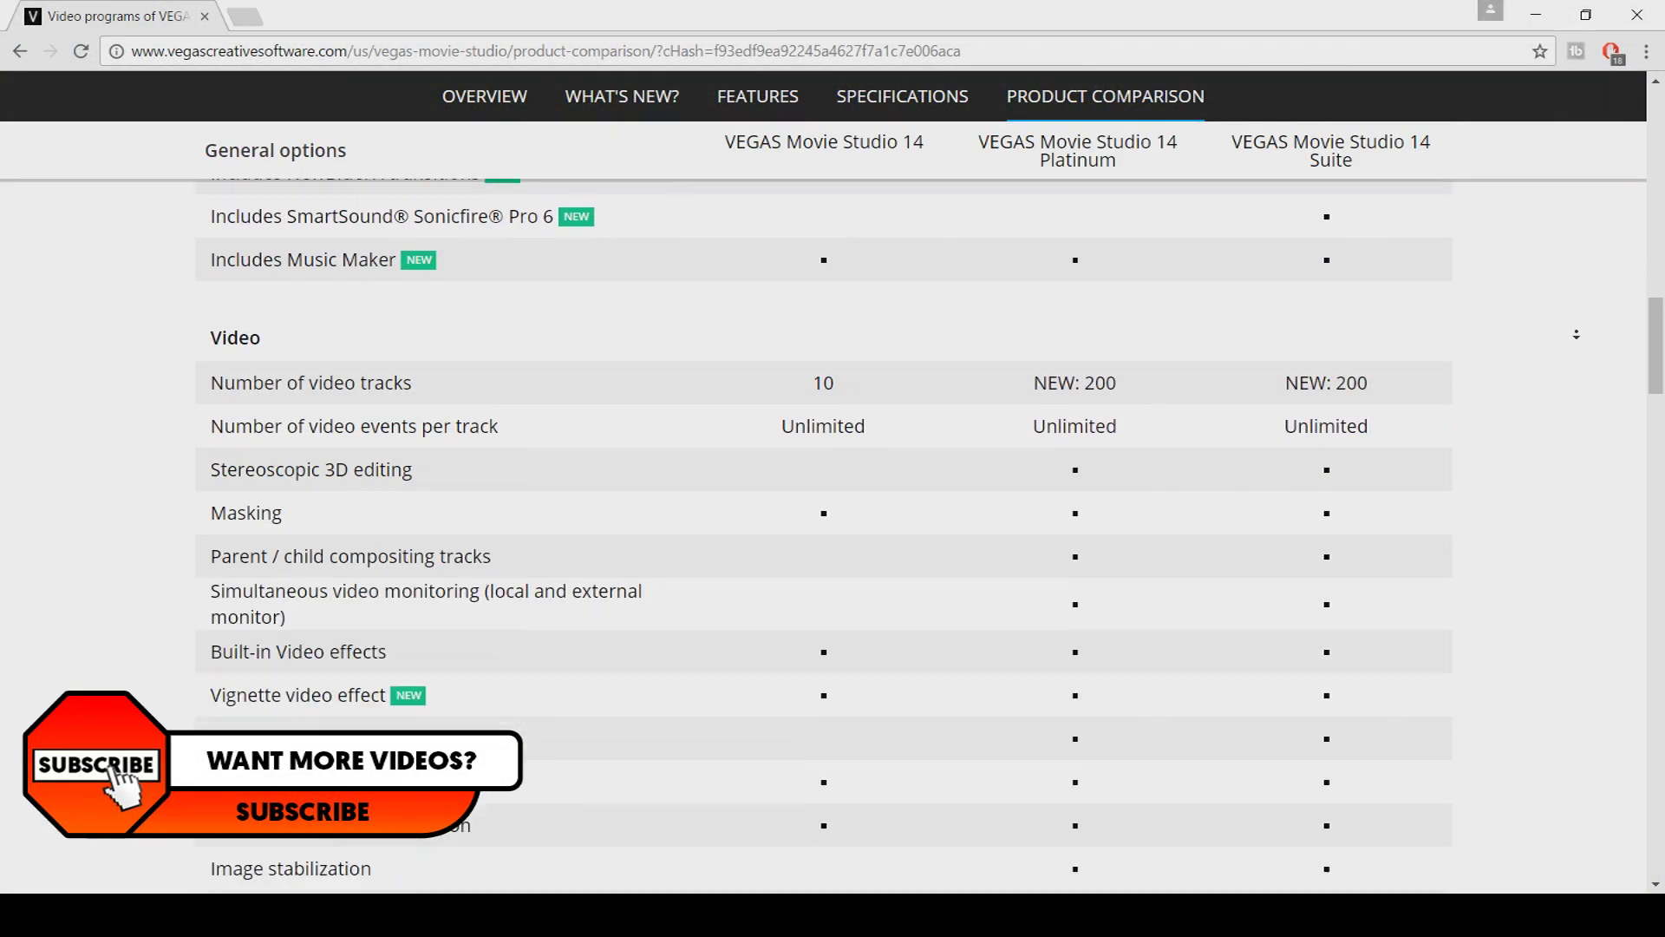
scroll(1577, 335, down, 4)
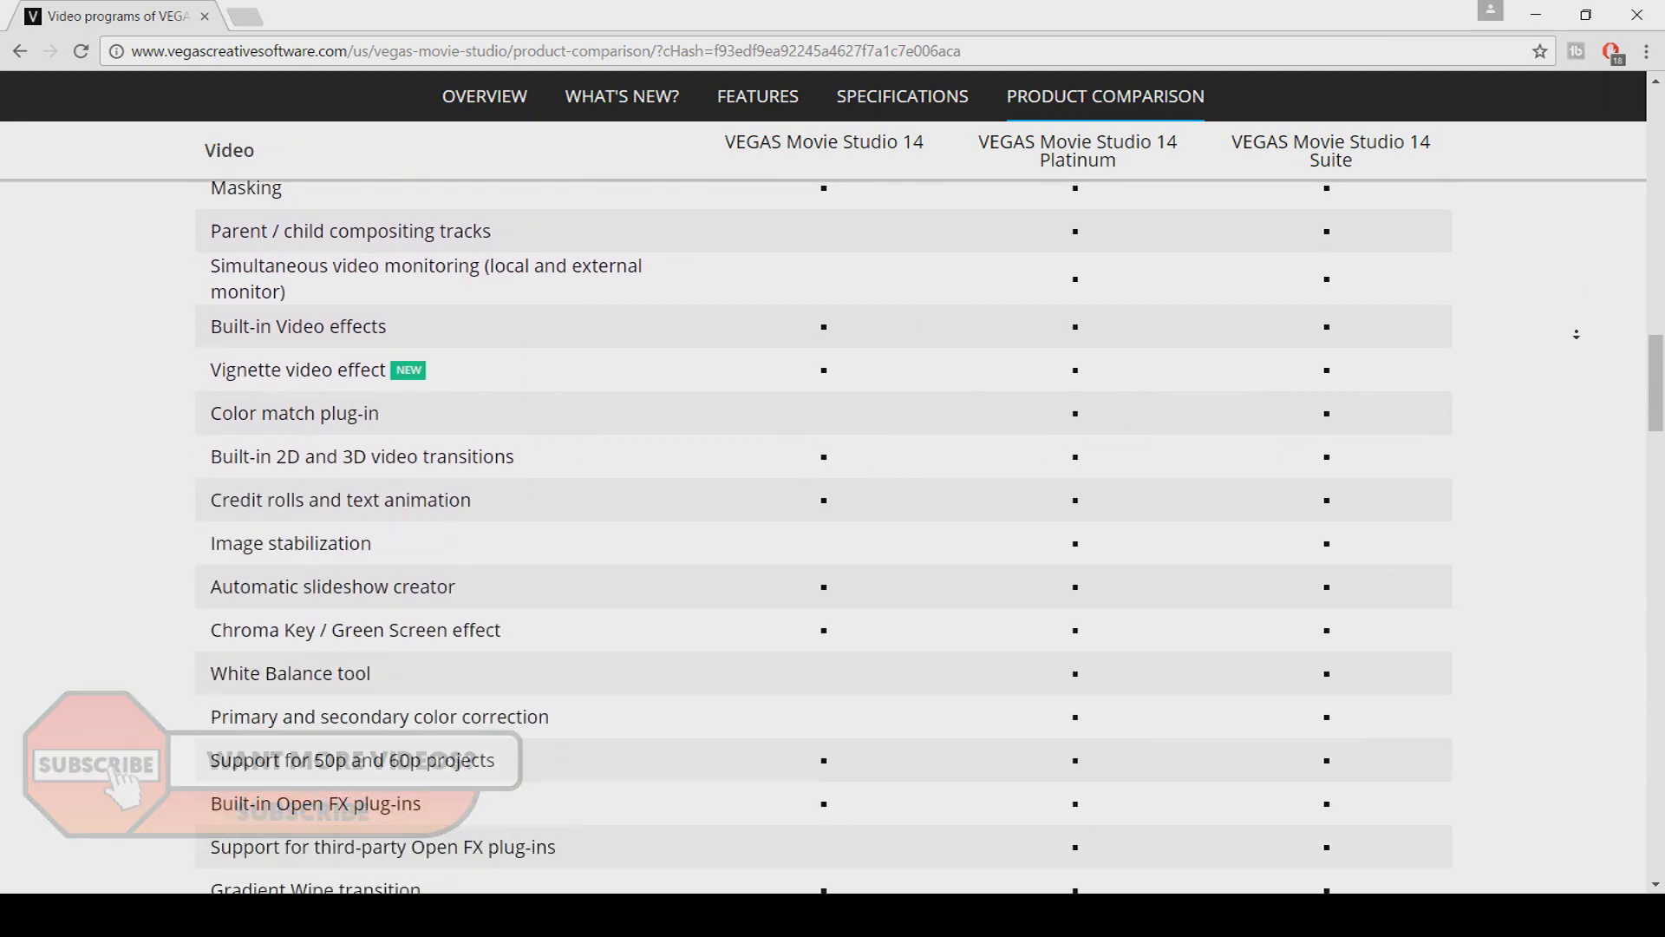
scroll(1577, 335, down, 4)
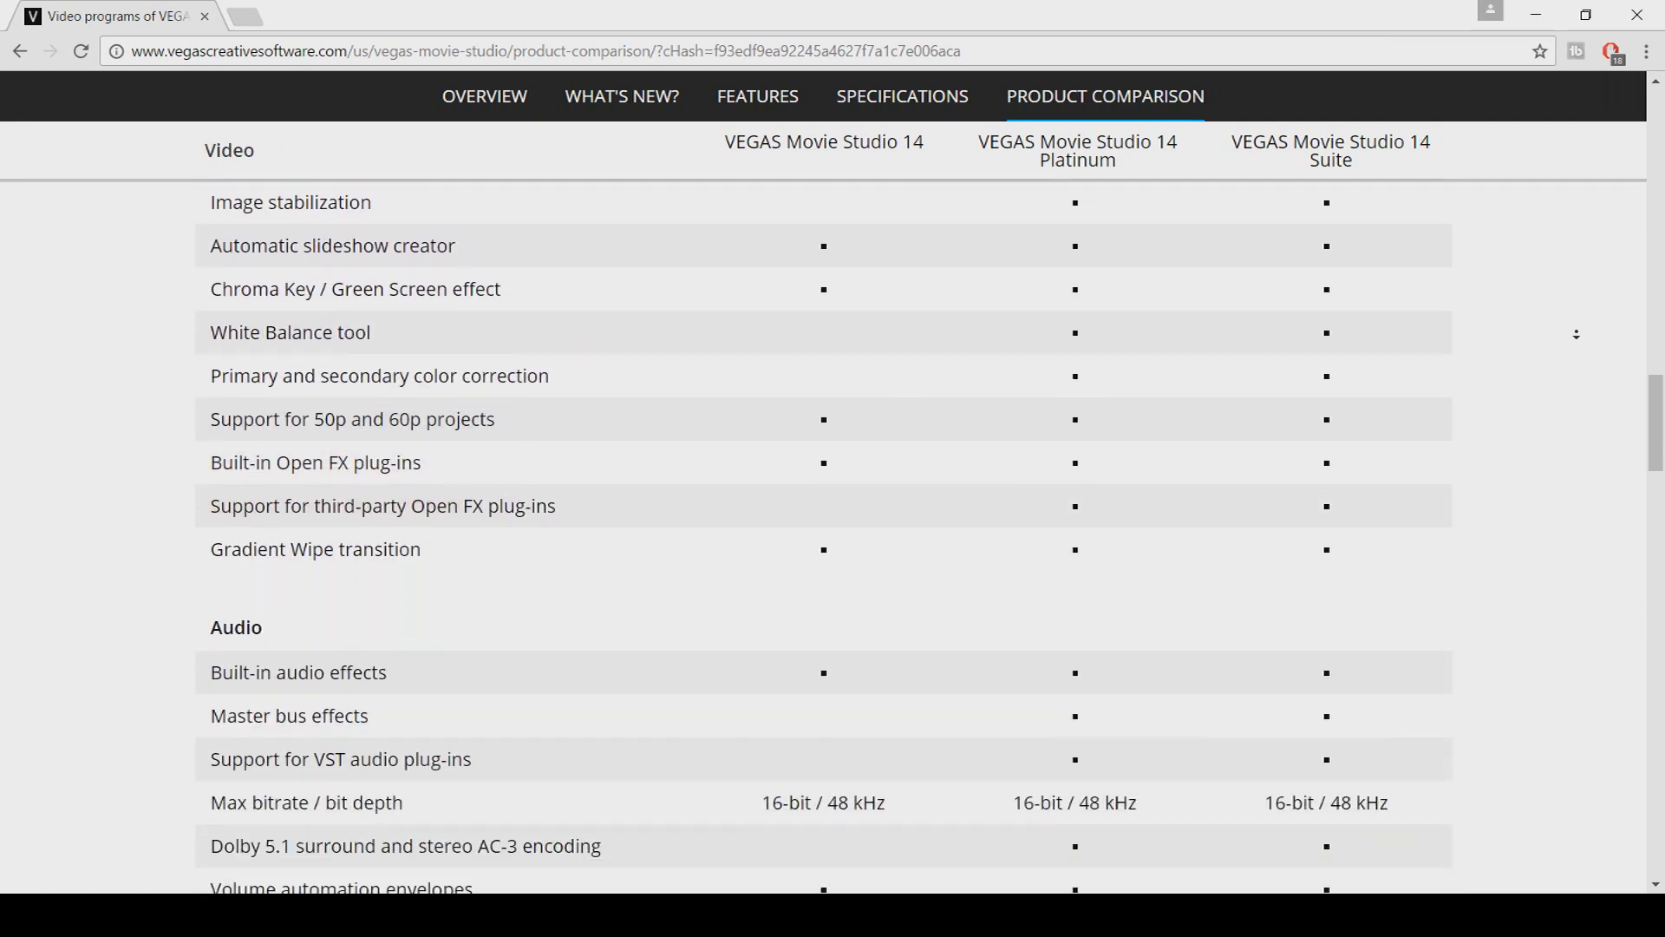
scroll(1576, 334, down, 4)
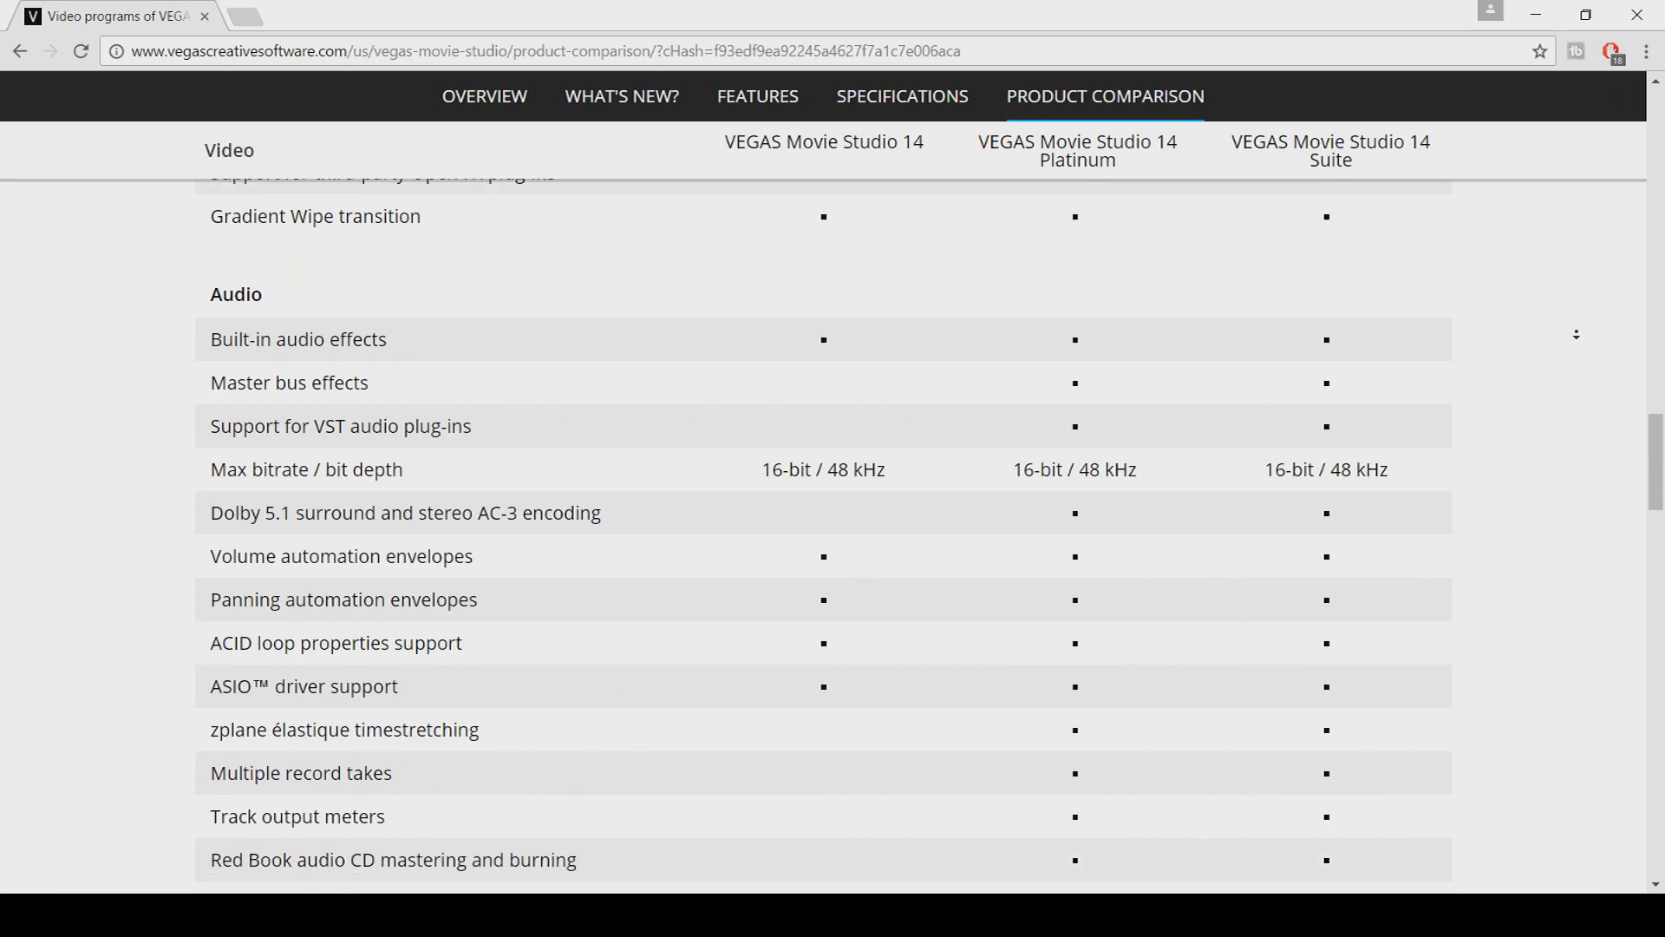
scroll(1576, 335, down, 4)
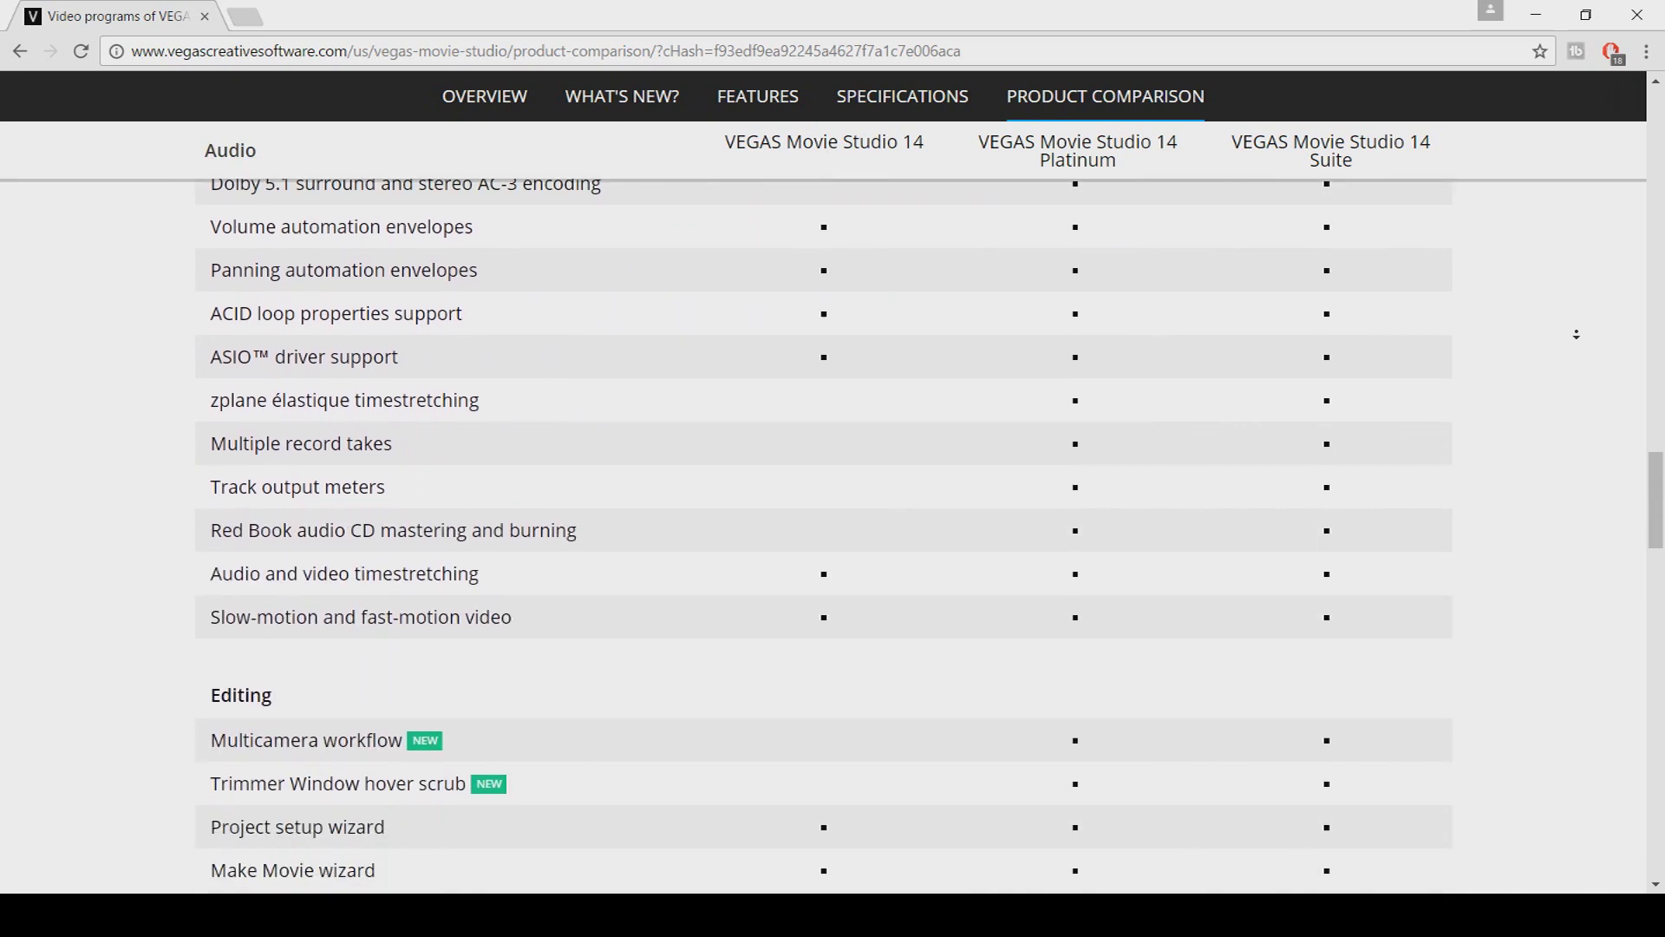
scroll(1576, 335, down, 3)
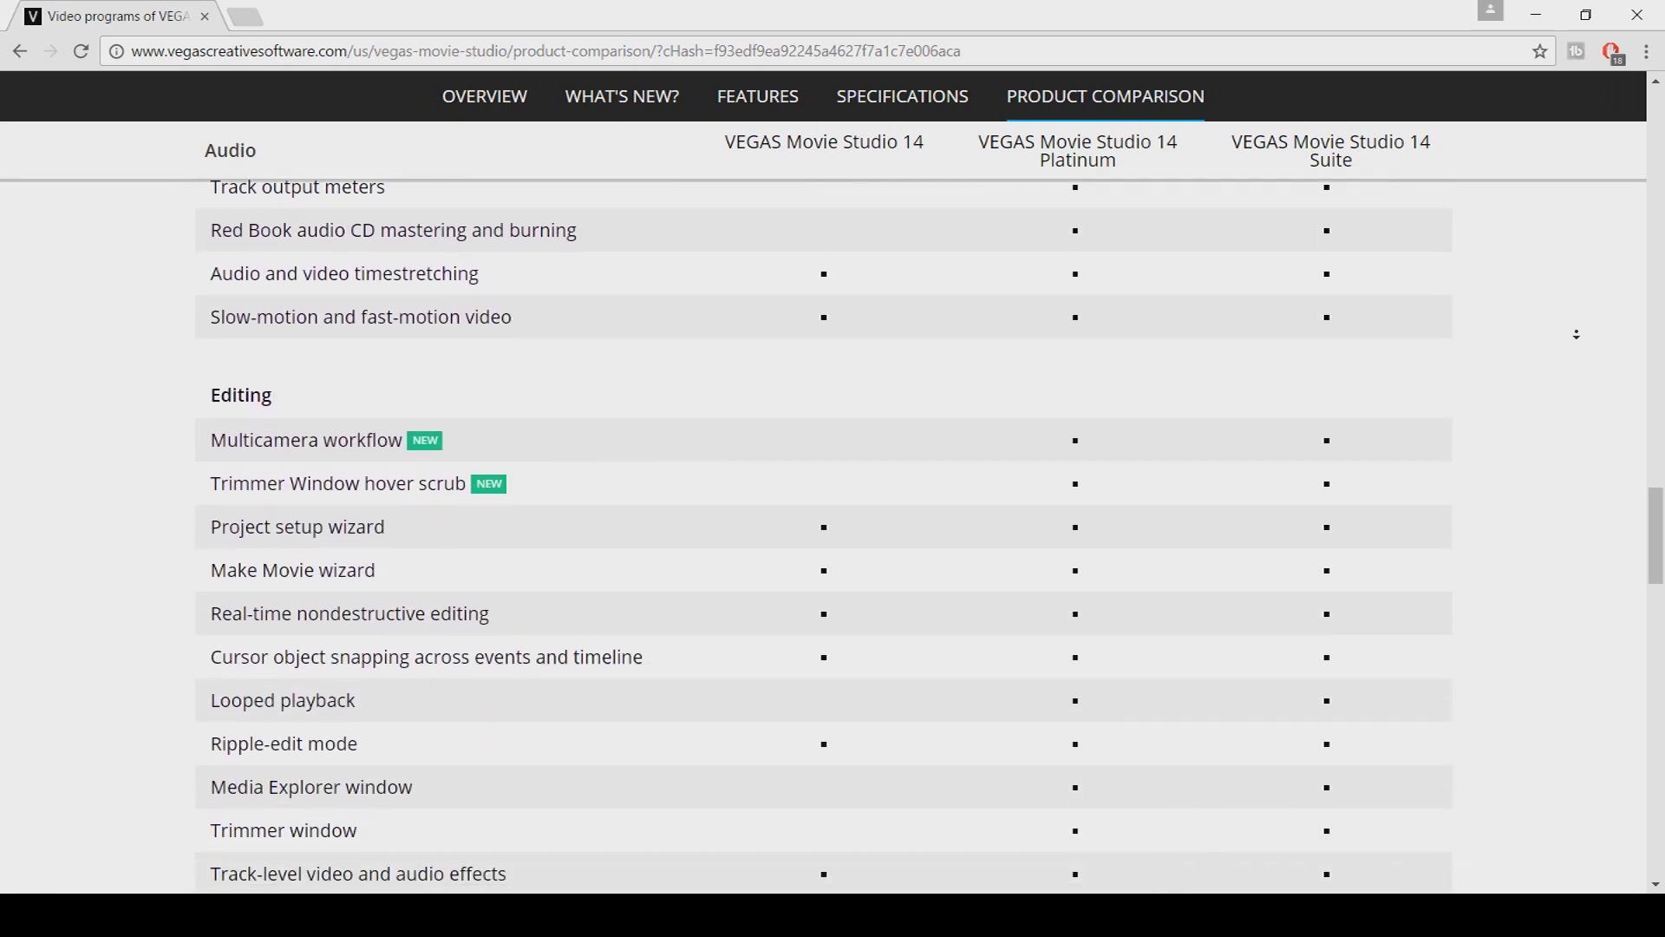
scroll(1577, 334, down, 4)
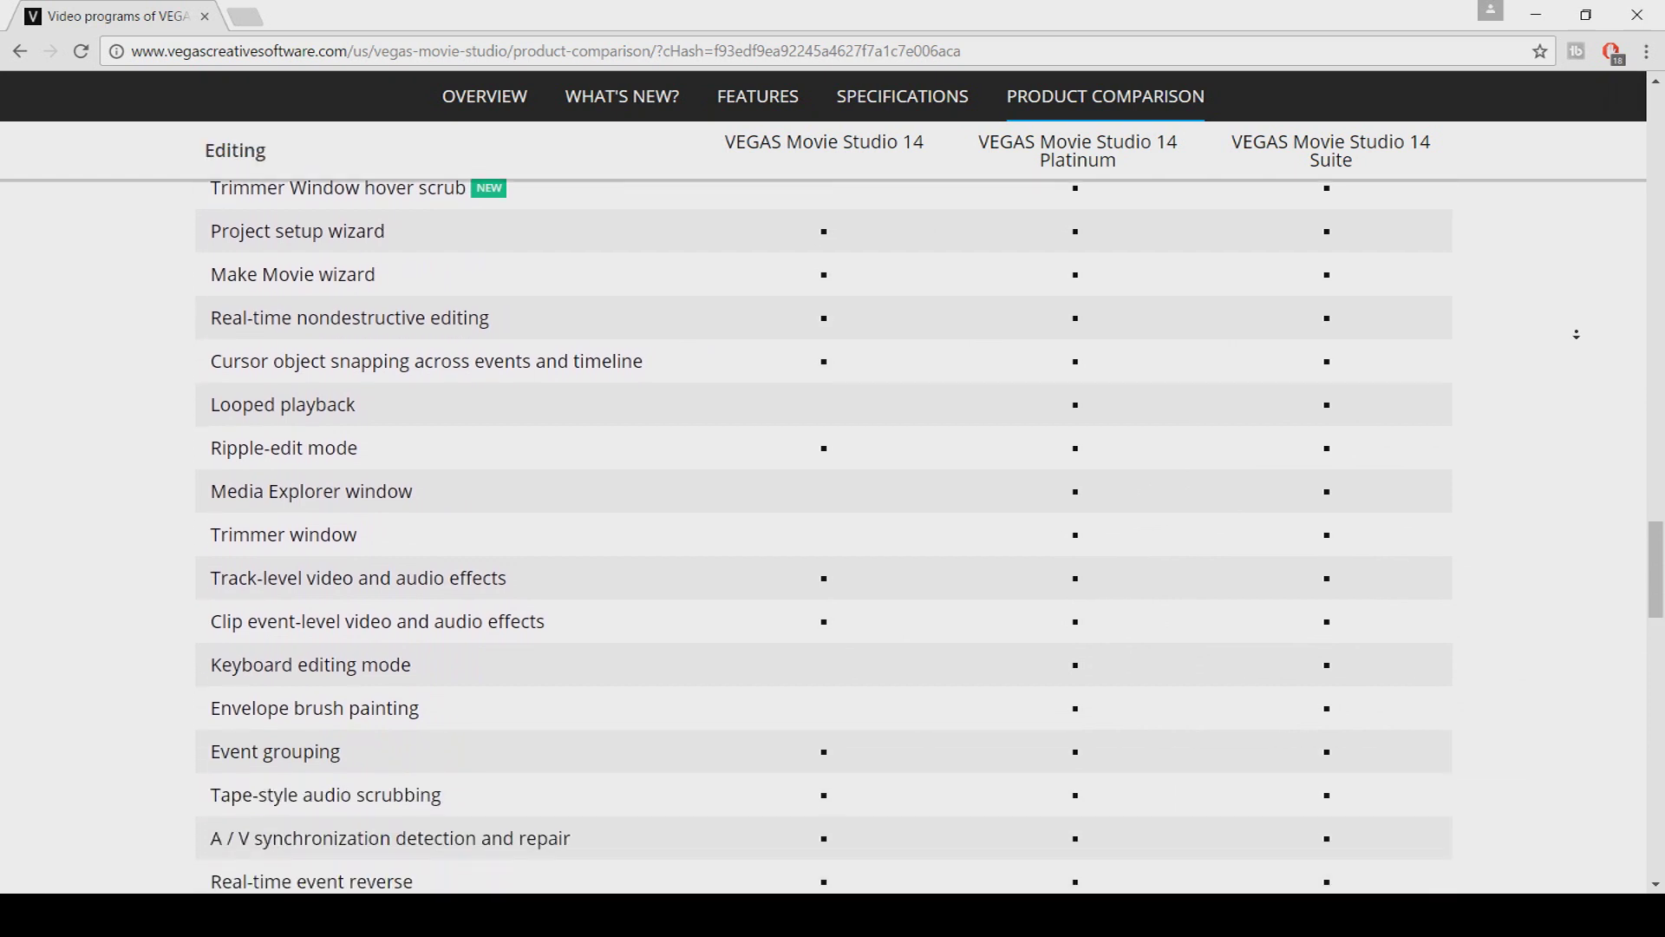
scroll(1577, 334, down, 4)
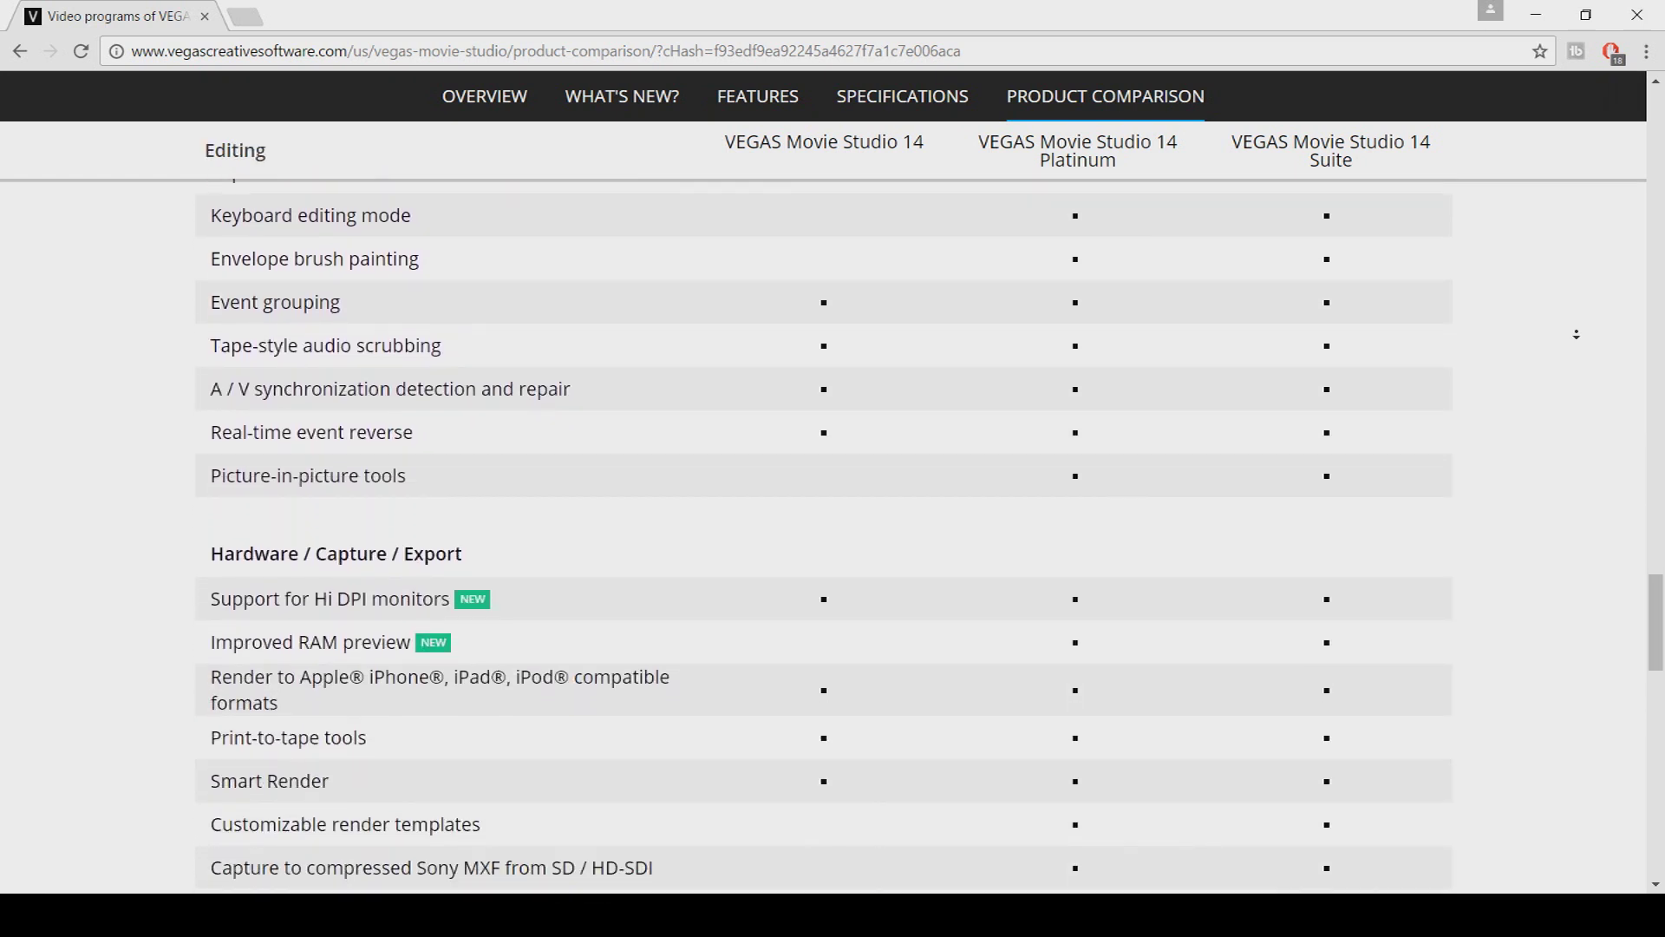
scroll(1576, 334, down, 1)
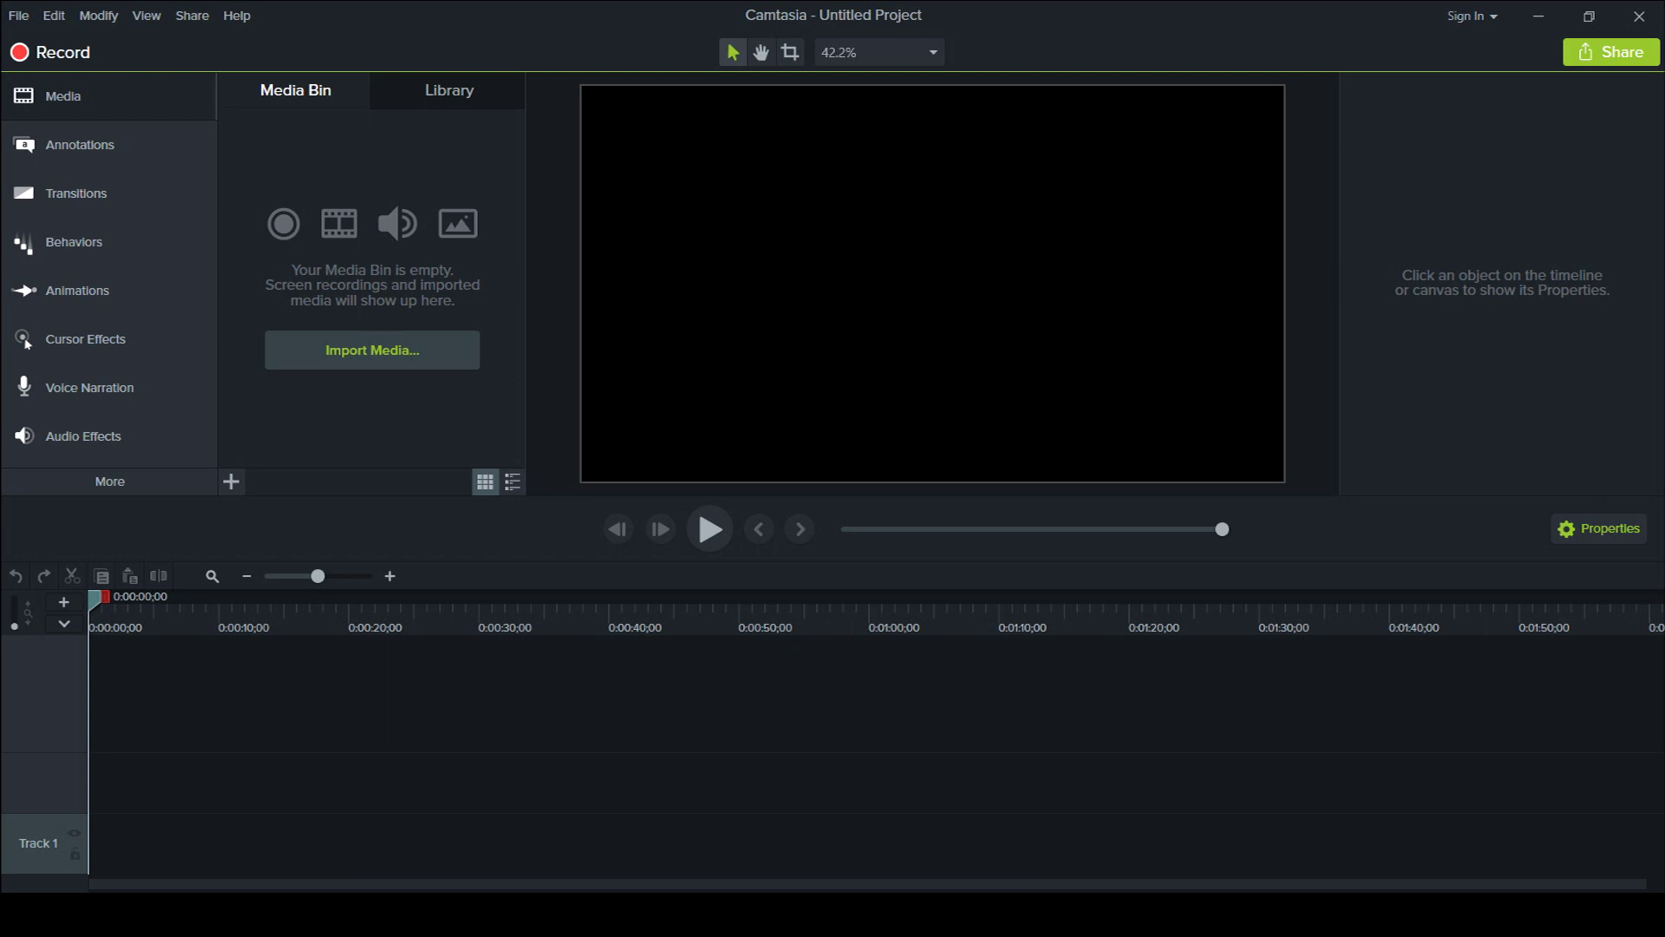
Step: Browse the Arrows & Lines, Shapes, Blur & Highlight, Sketch Motion and Keystroke annotation sets
click(79, 144)
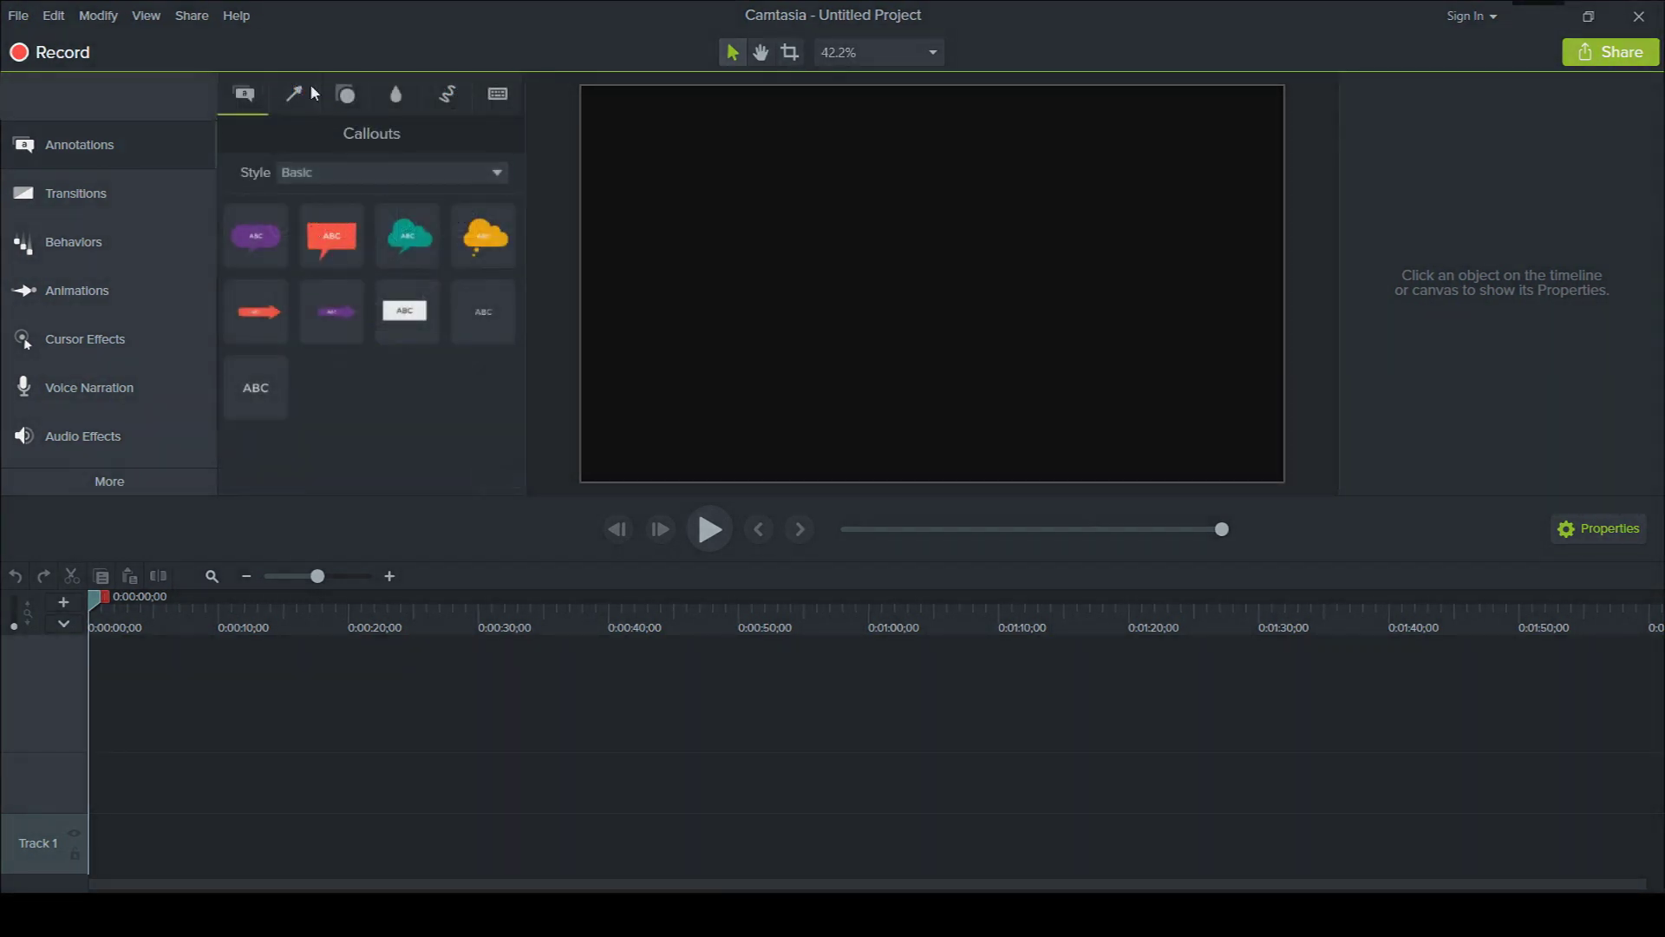
click(311, 90)
click(357, 98)
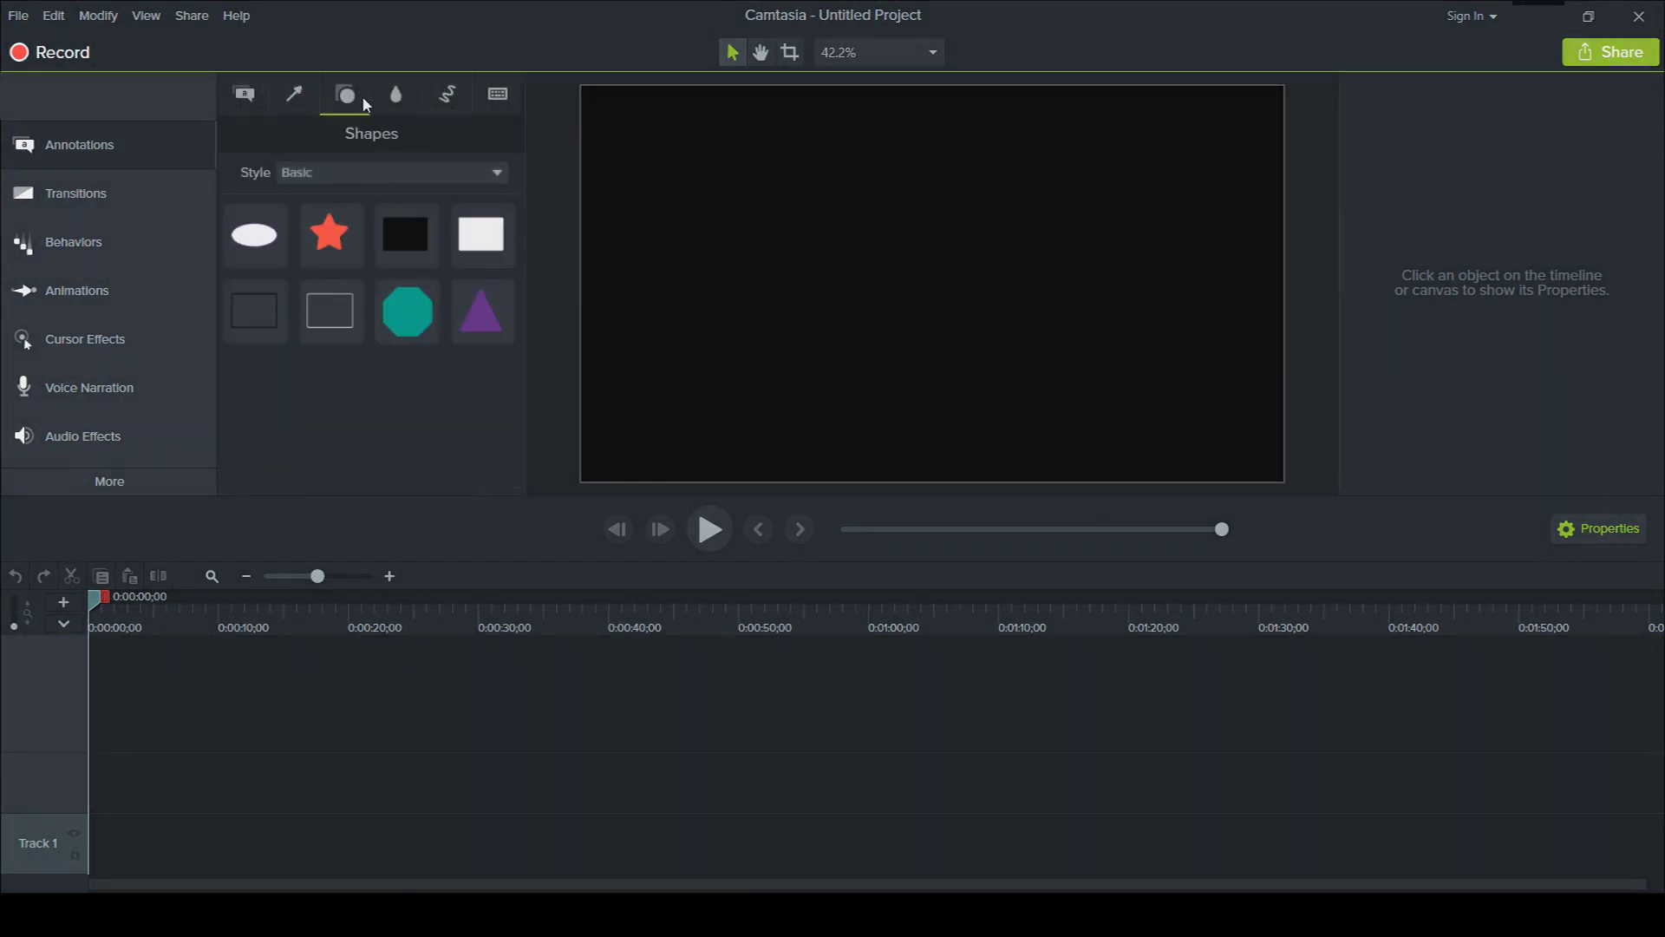
click(408, 104)
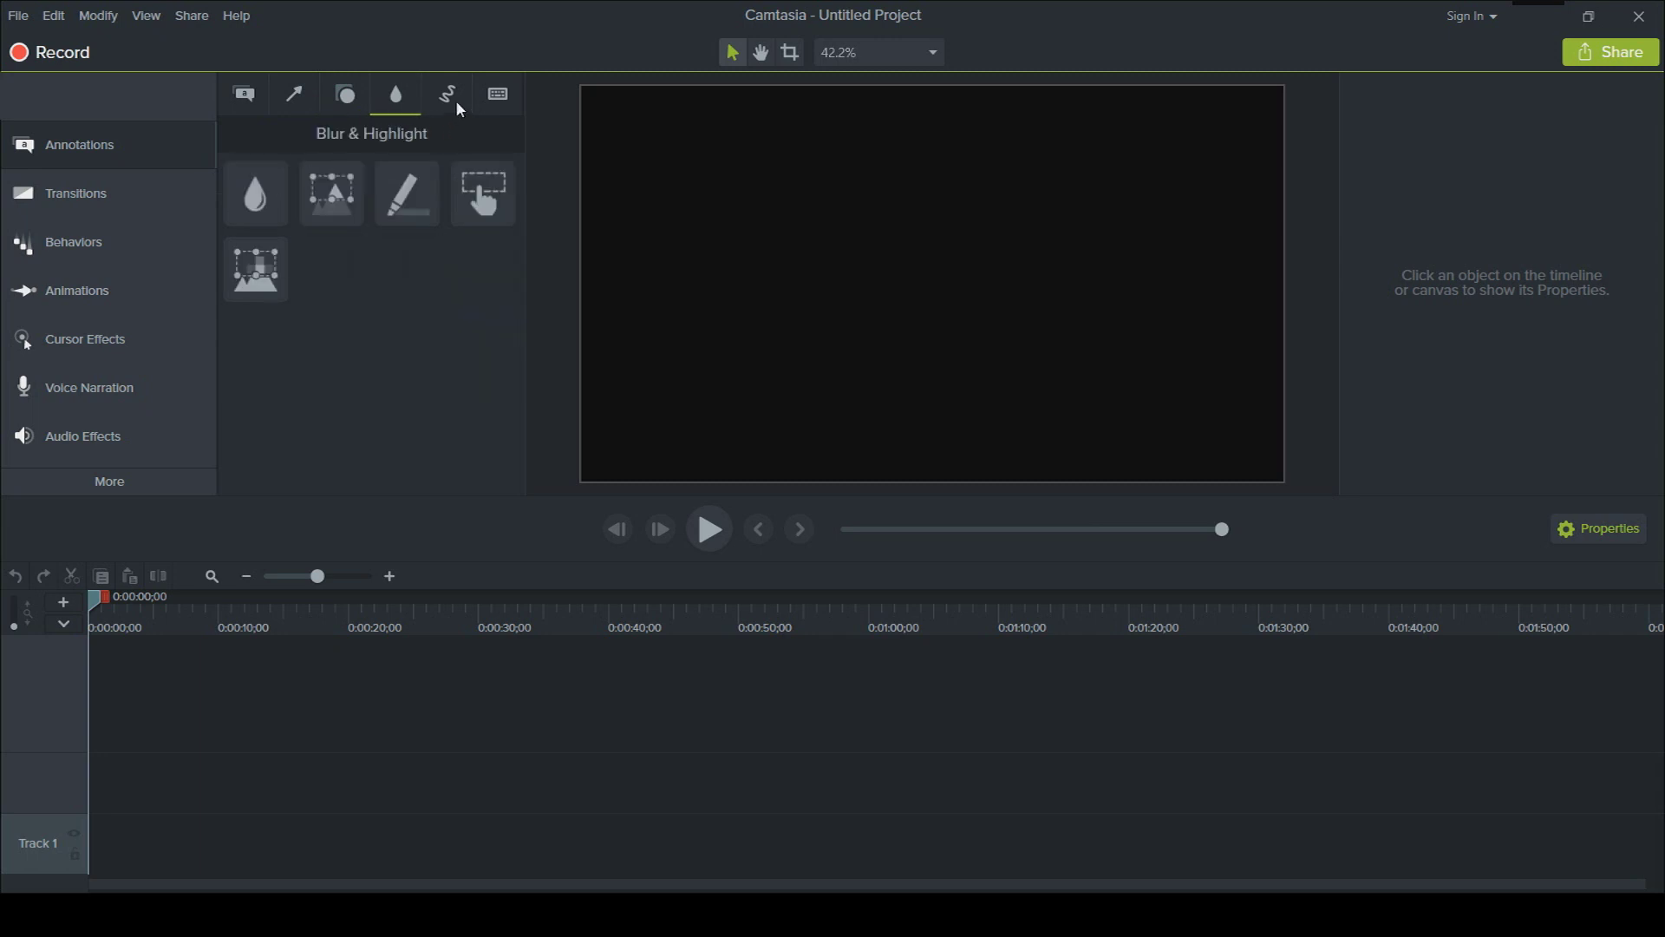
click(456, 106)
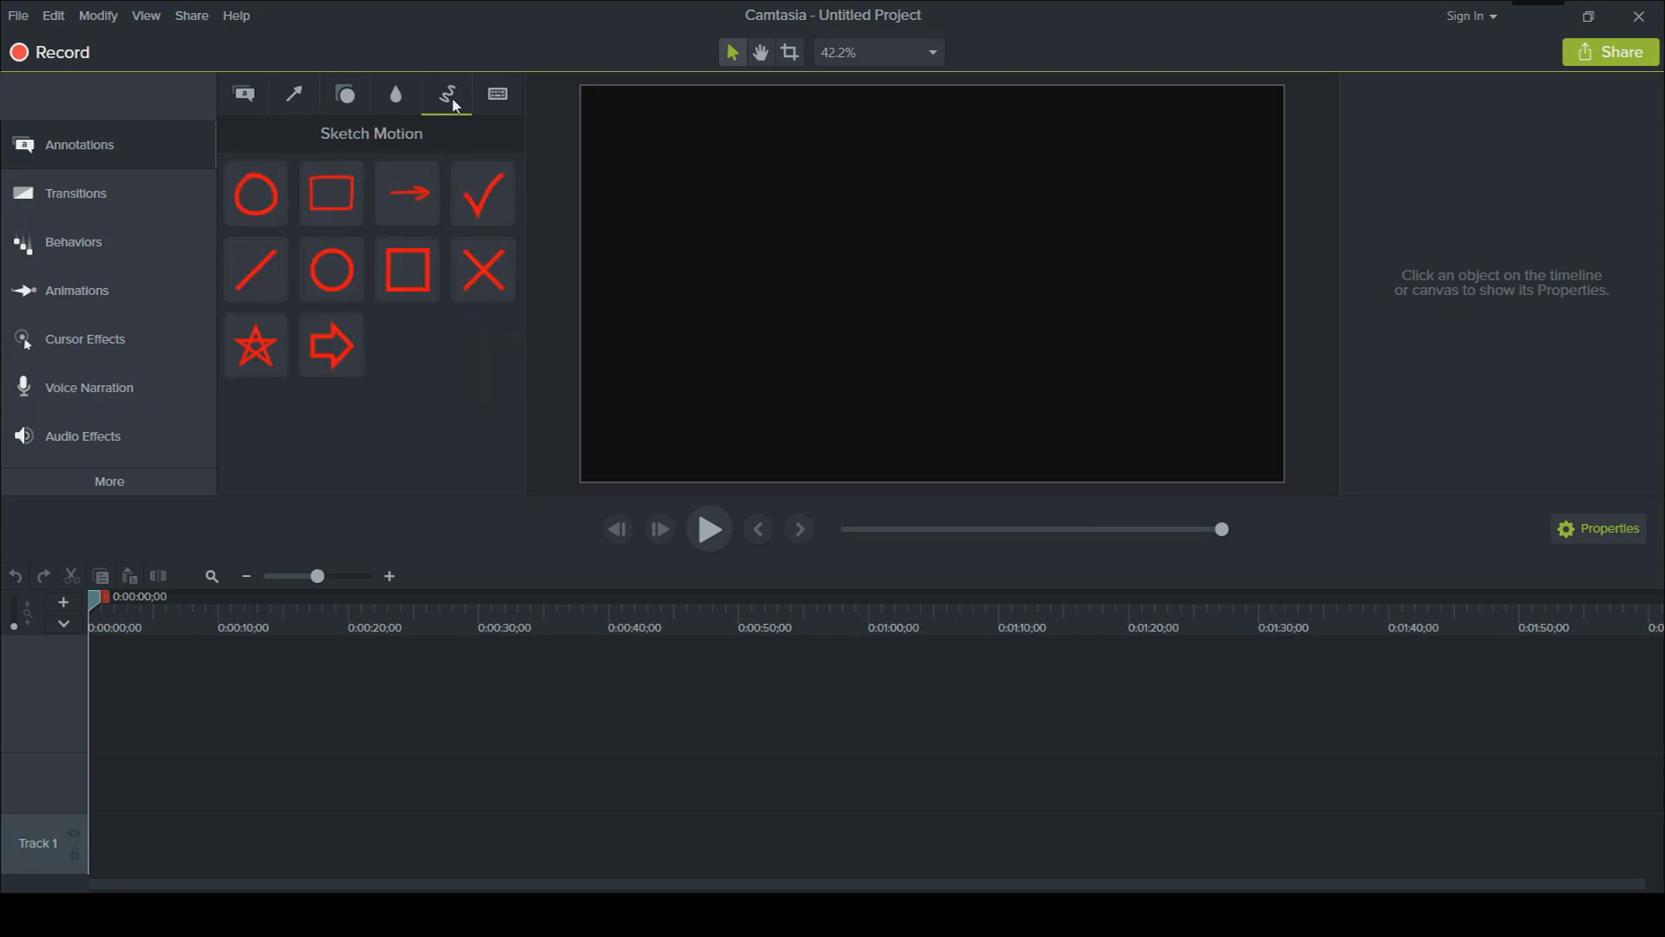
click(499, 103)
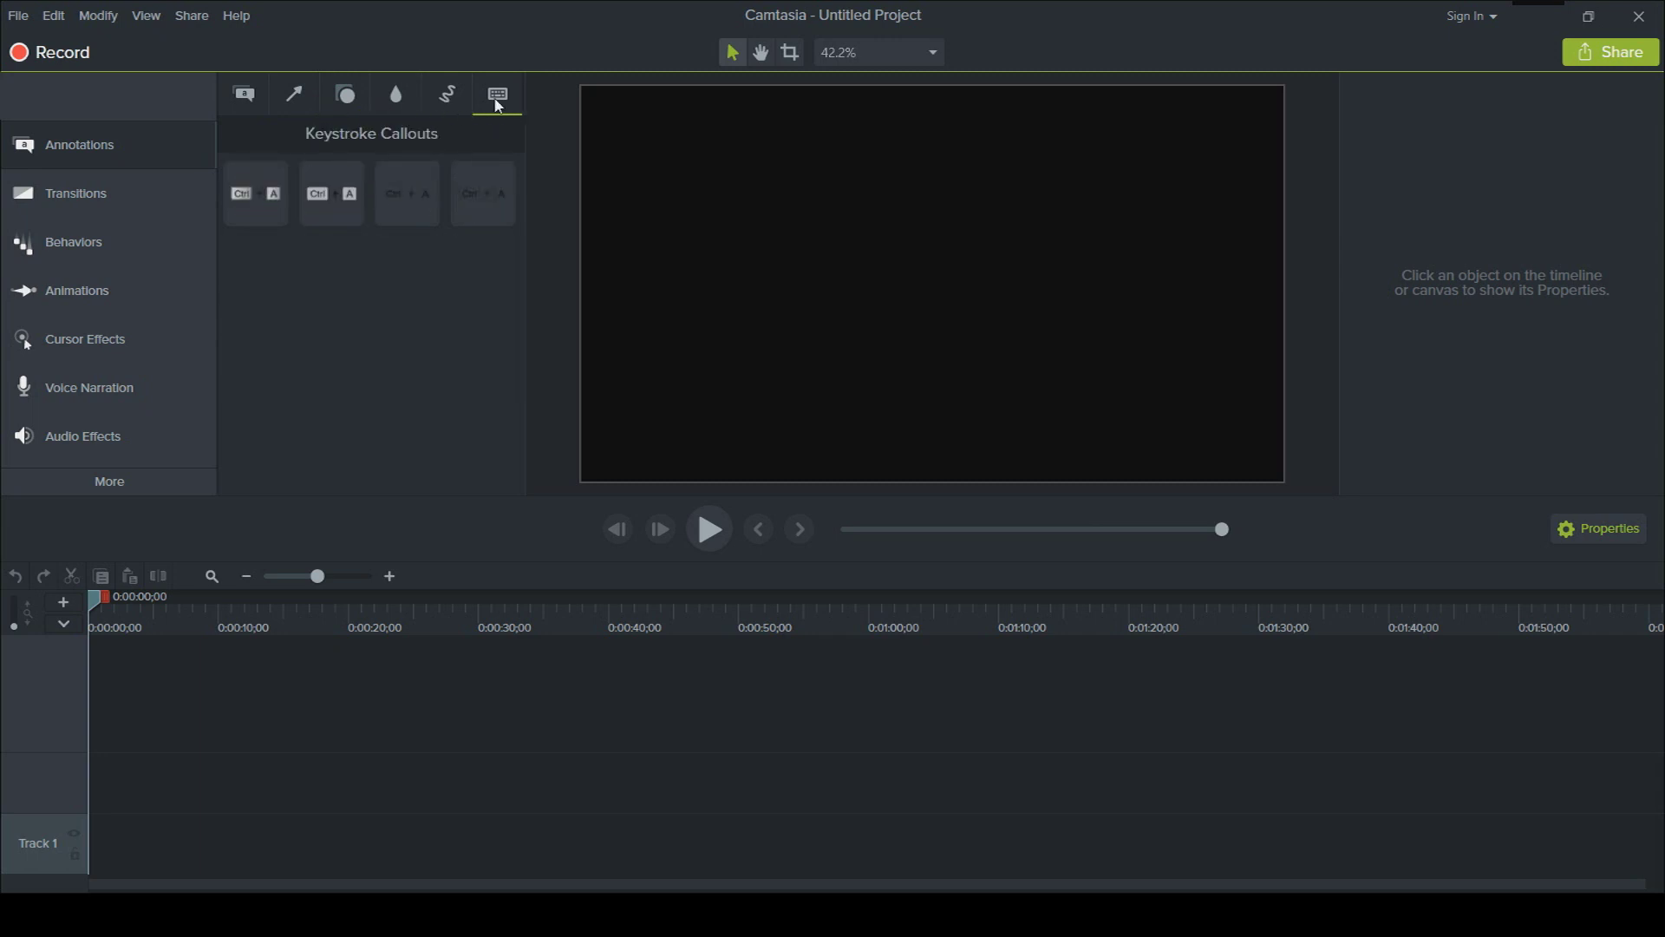
Step: Review the callout styles, then revisit the Sketch Motion and Keystroke Callouts annotations
click(247, 96)
click(351, 173)
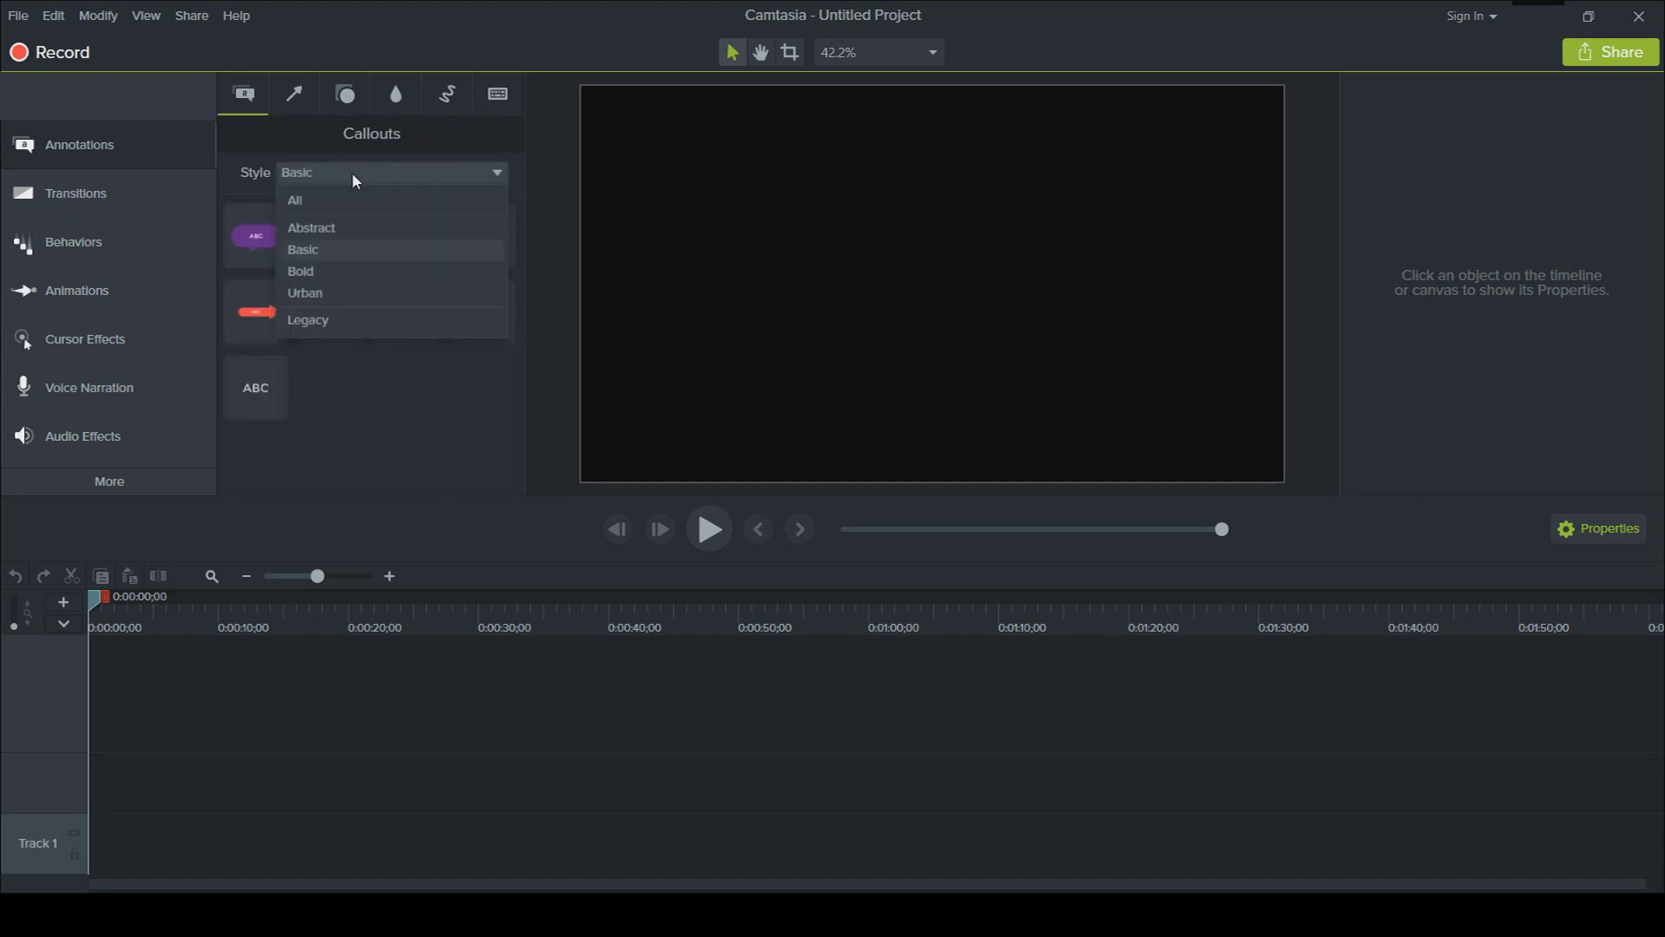
click(450, 95)
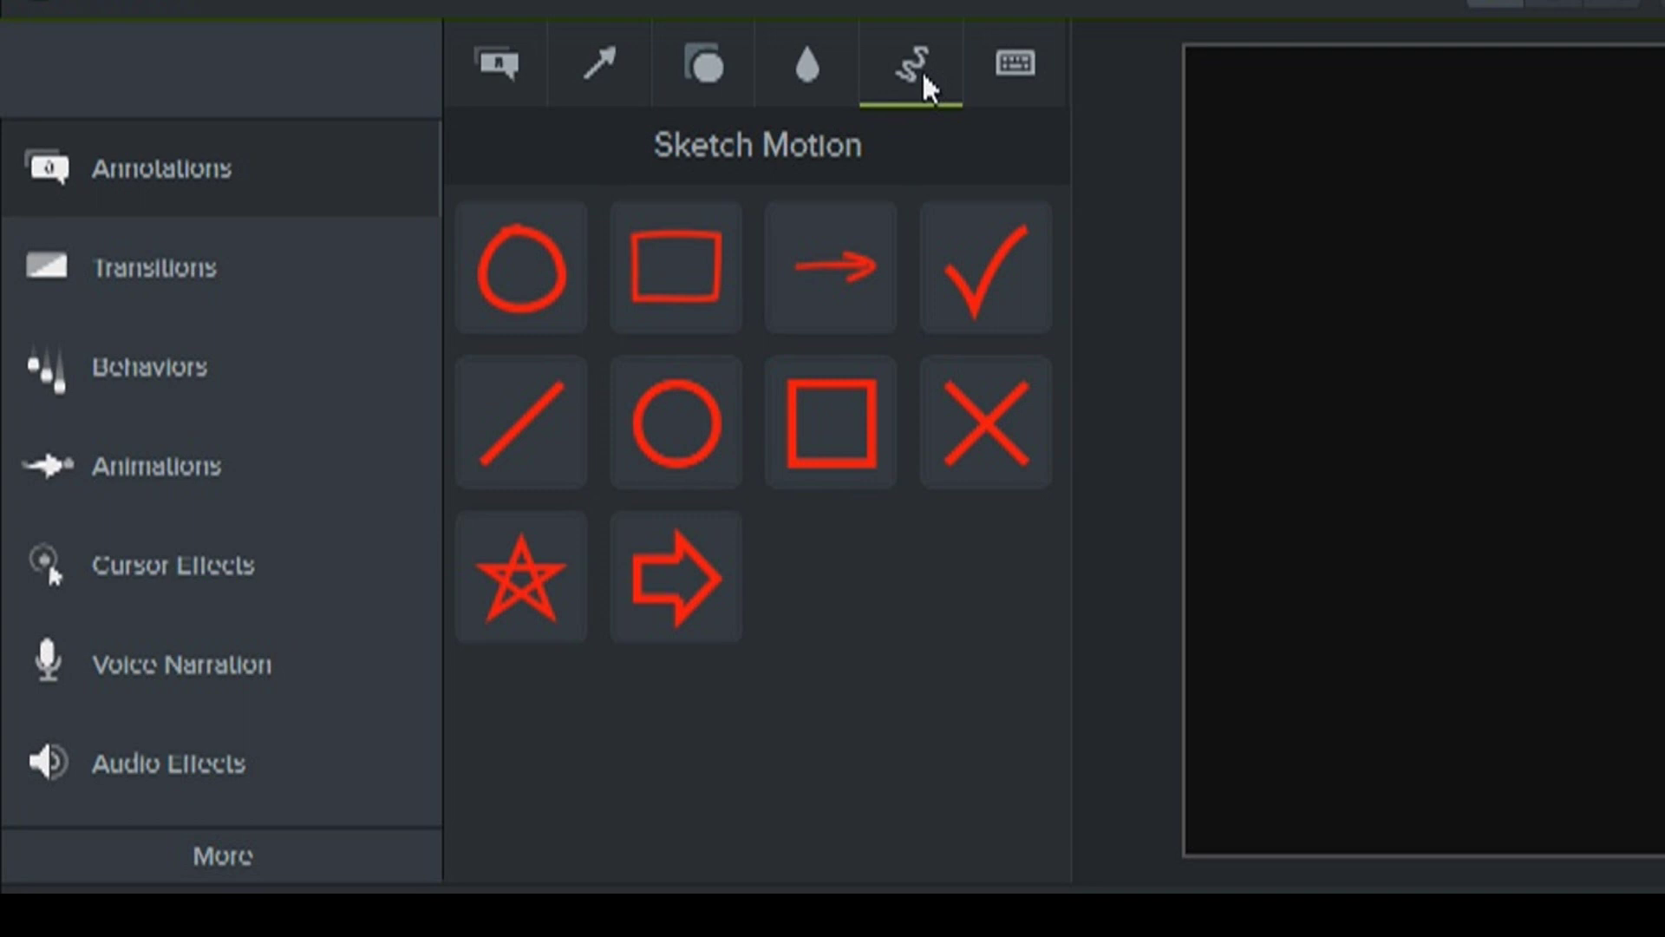
click(990, 87)
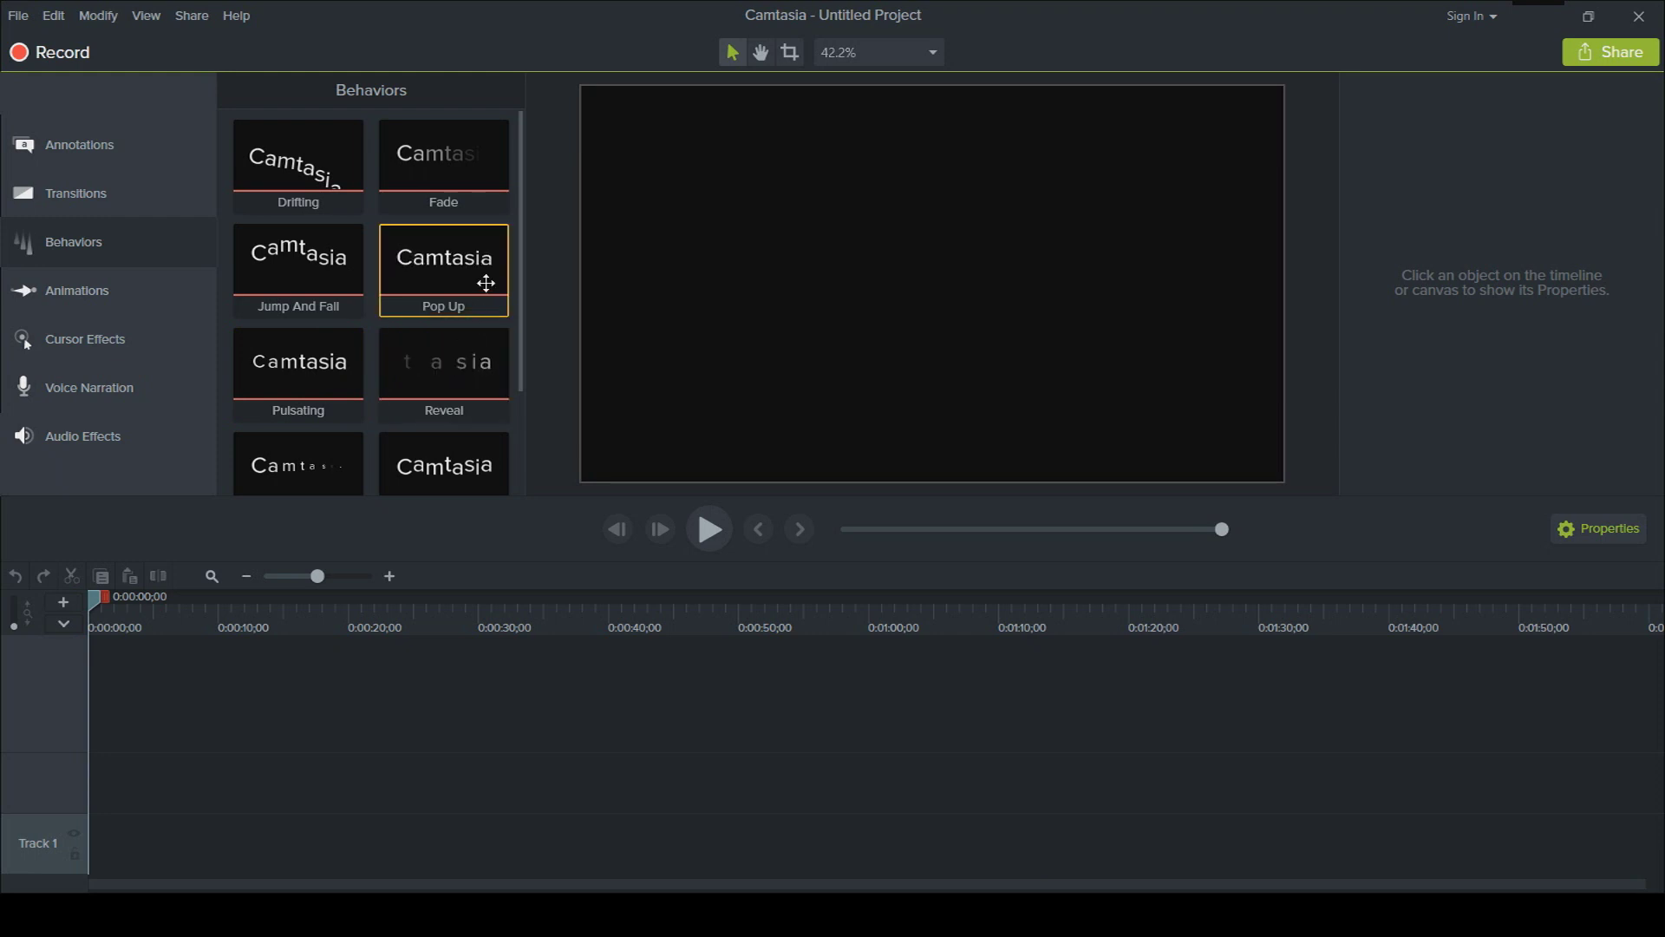
Step: Browse the Animations presets and the Left Click and Right Click cursor effects, then open Voice Narration
click(105, 302)
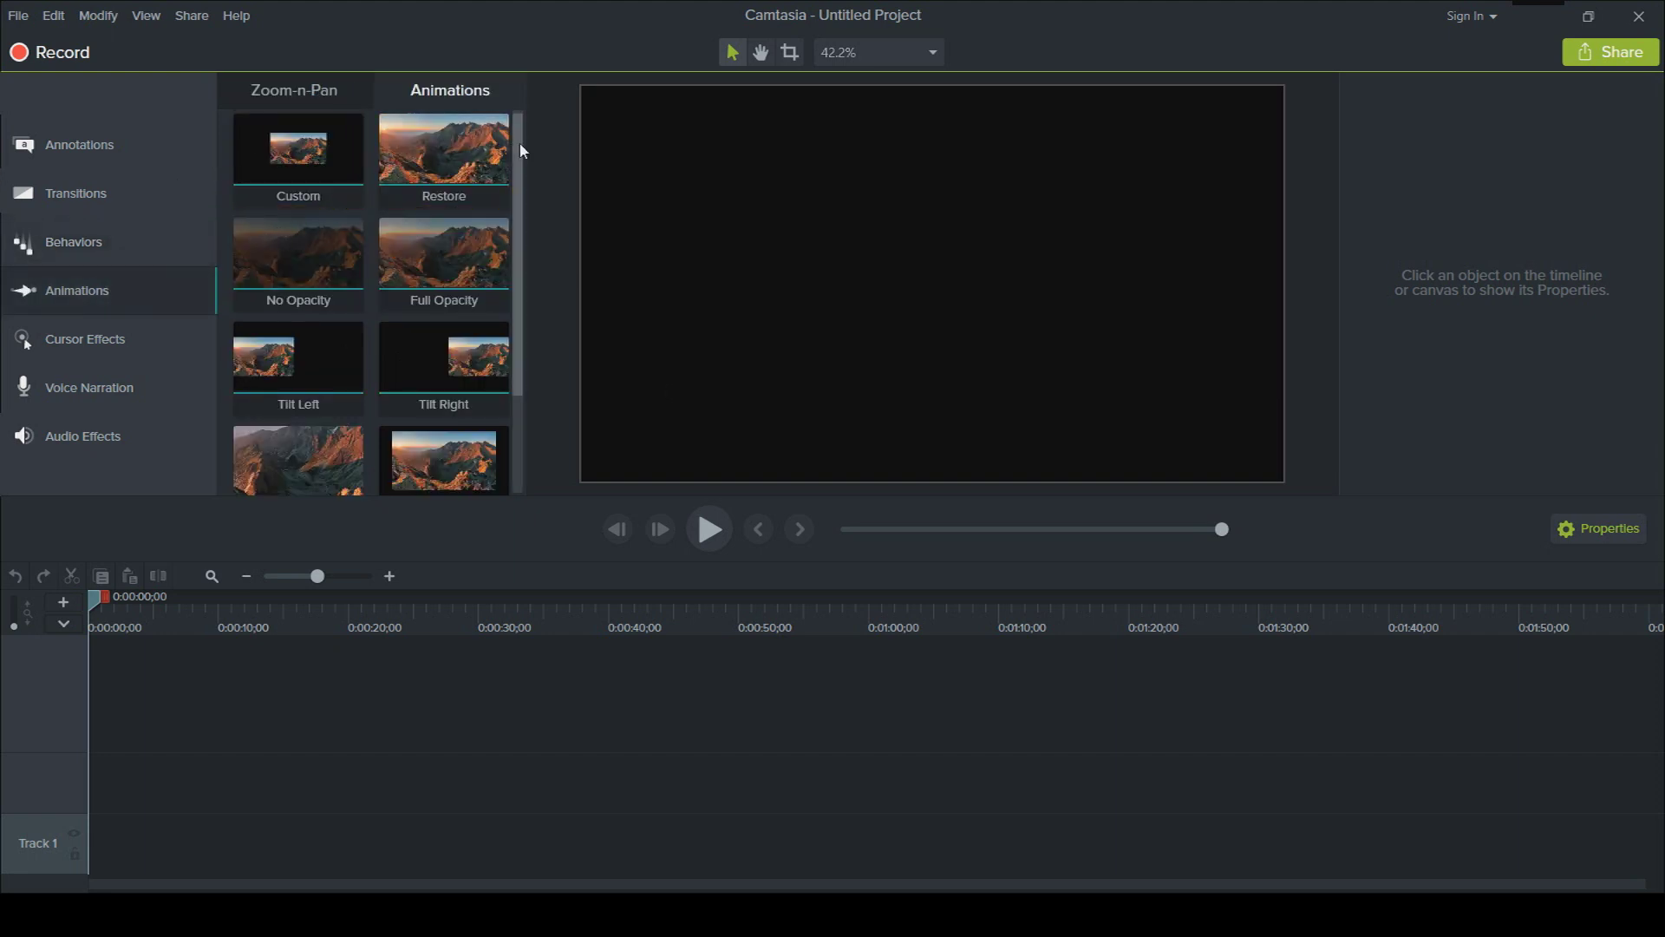
drag(518, 142, 514, 265)
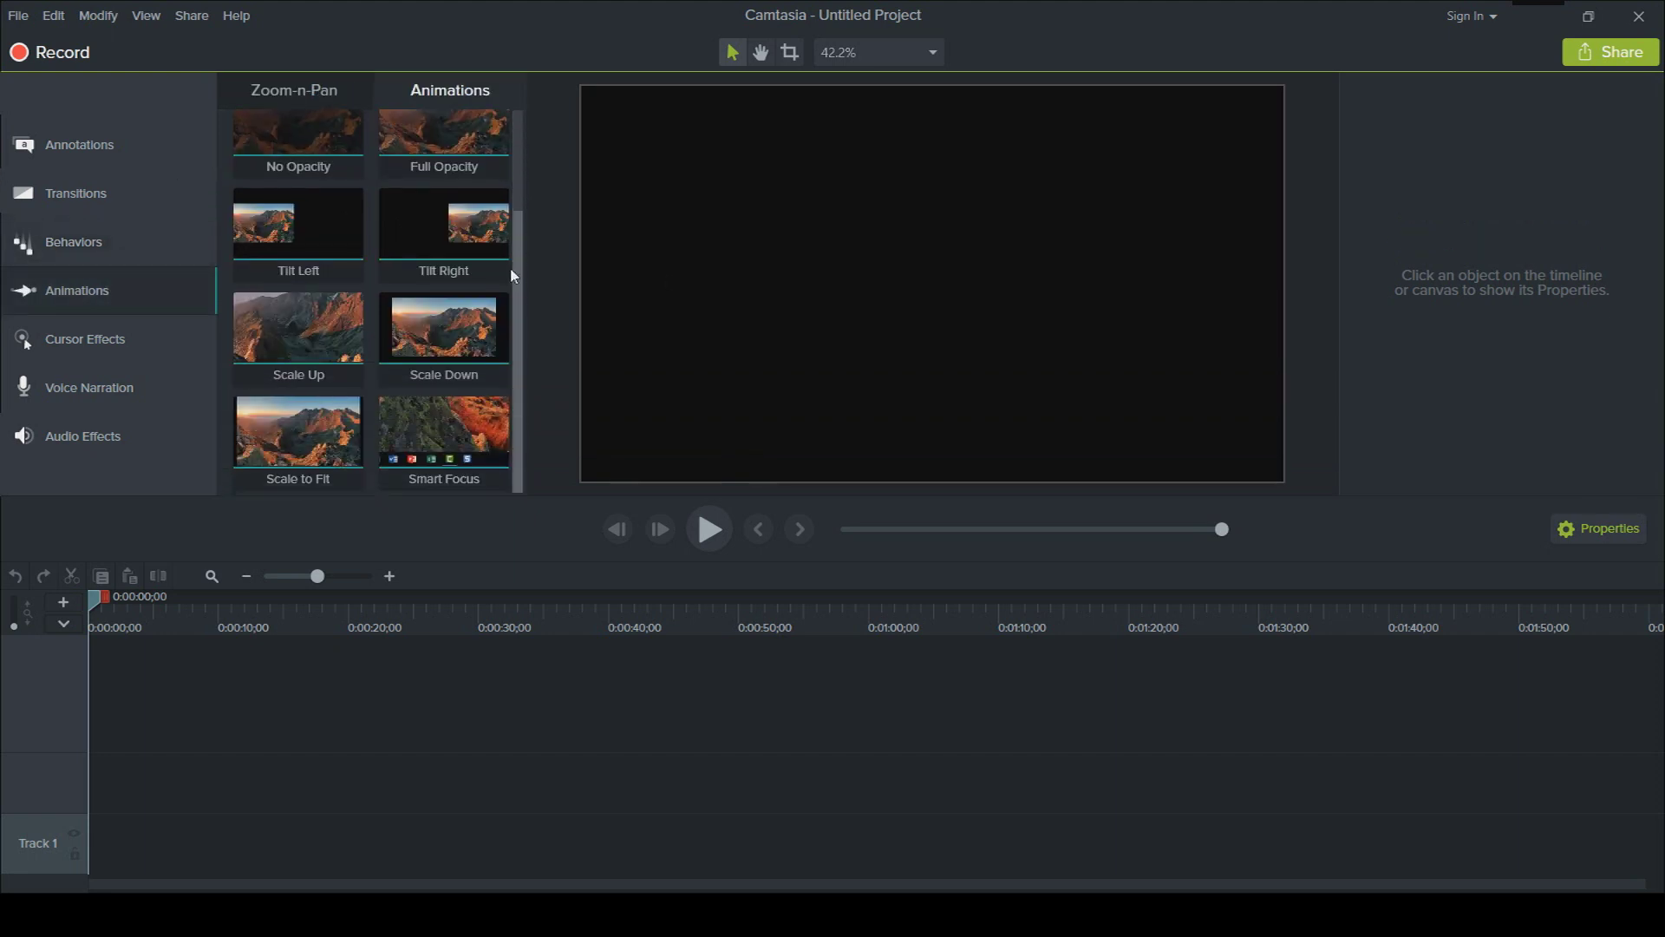
click(94, 343)
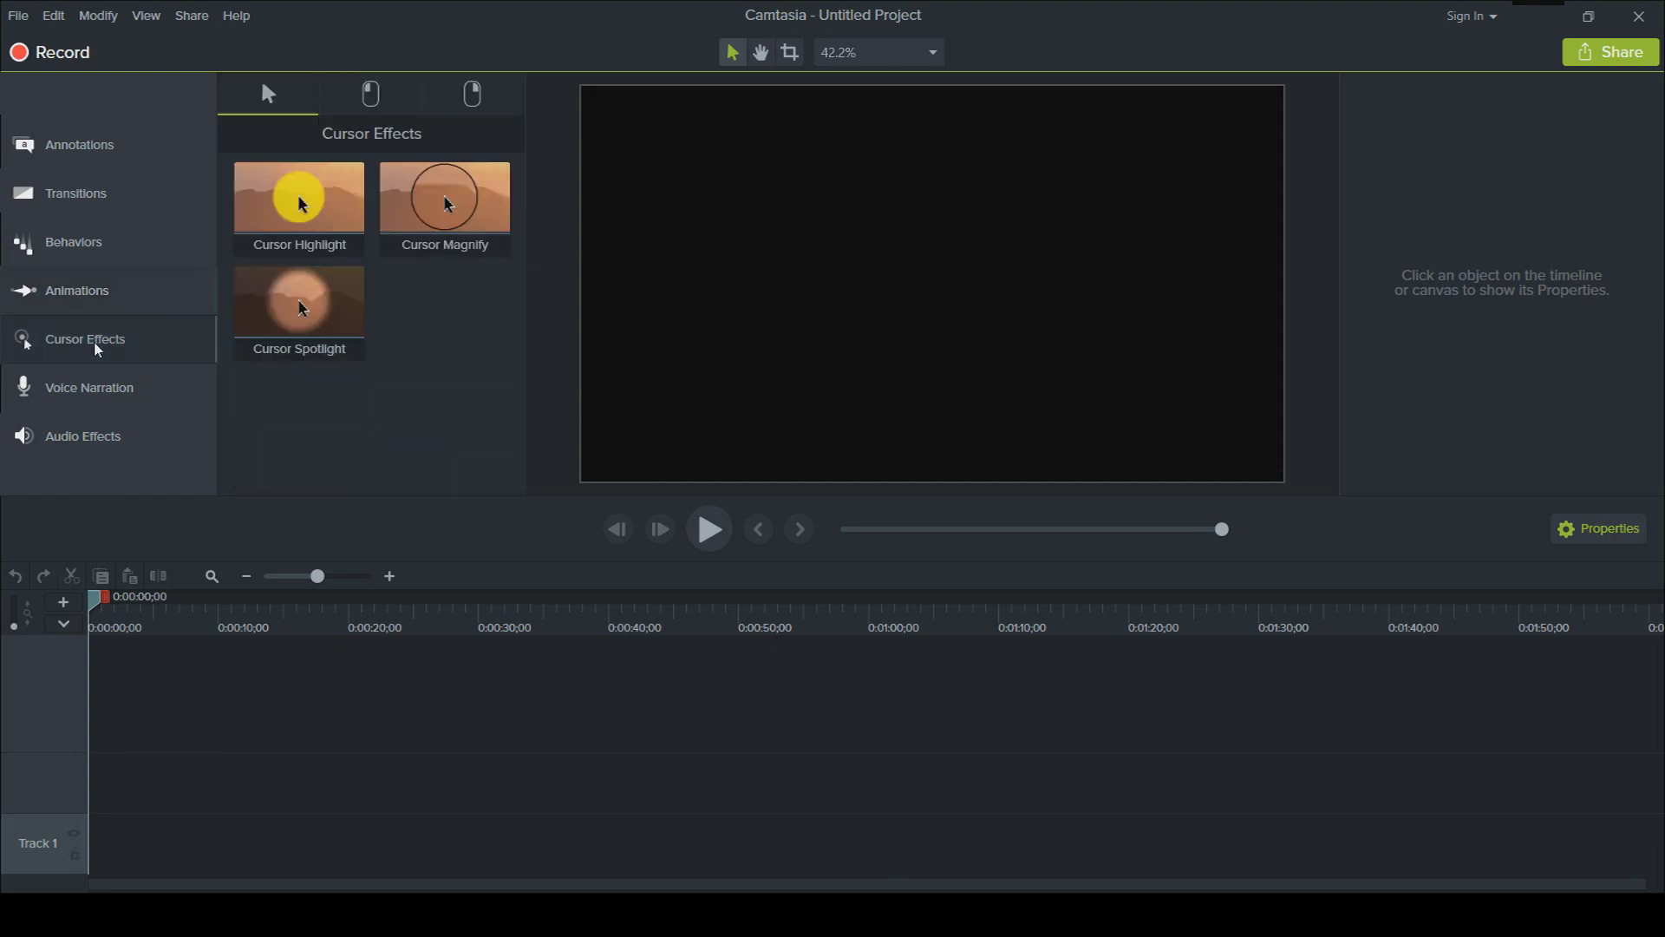
click(378, 87)
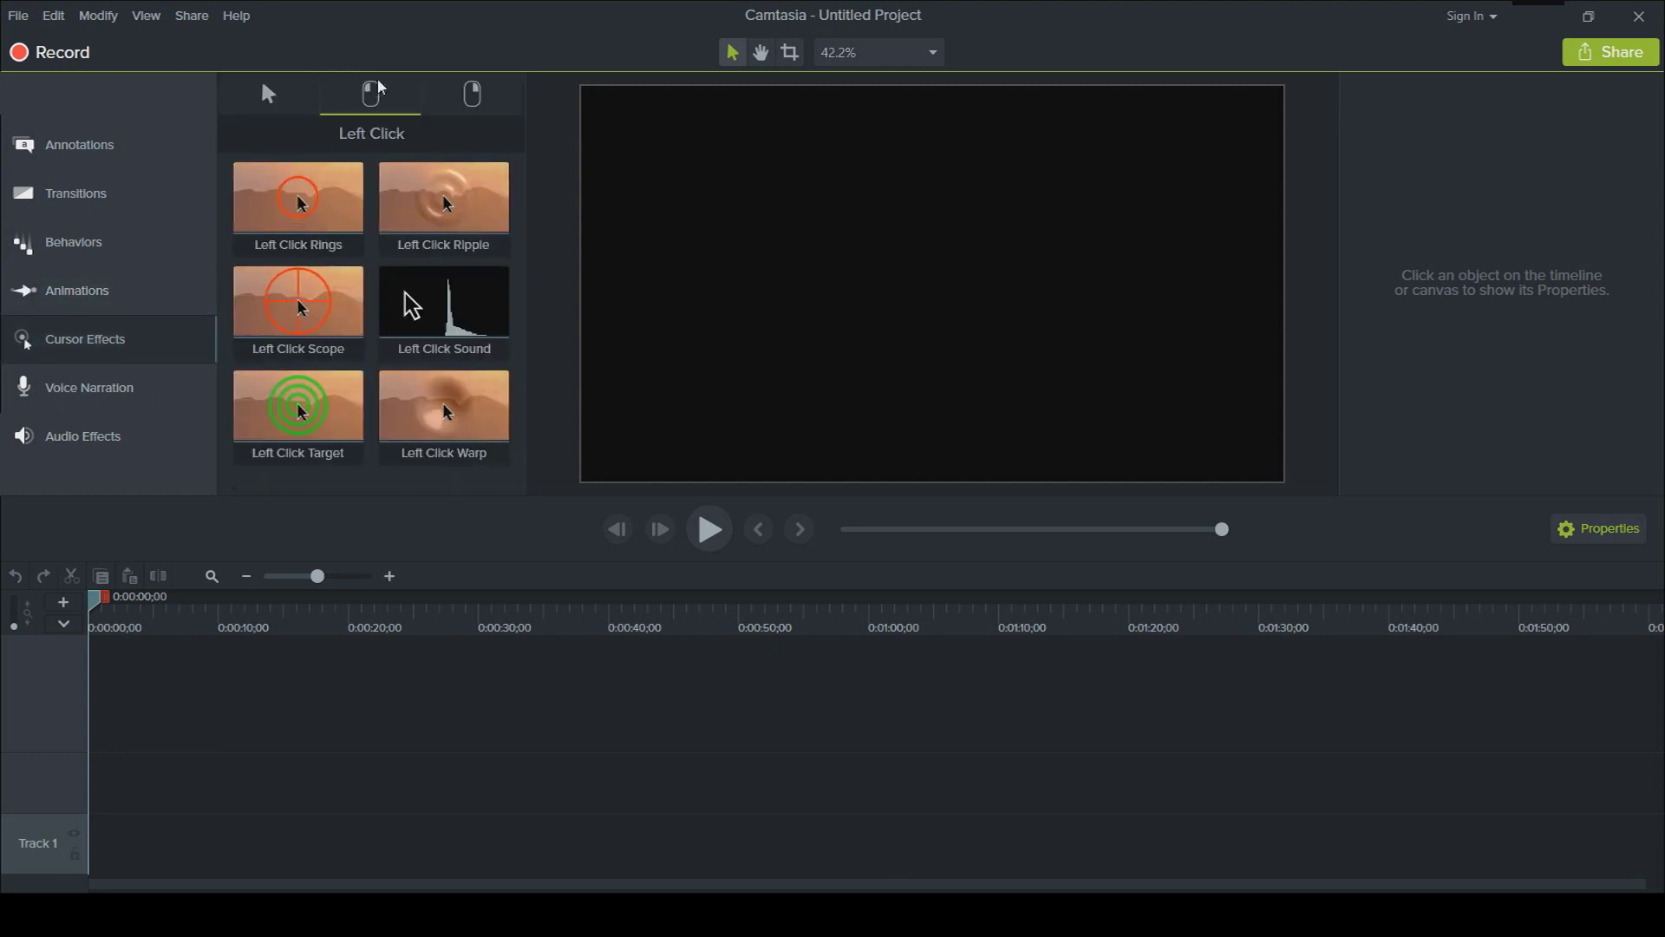
click(468, 91)
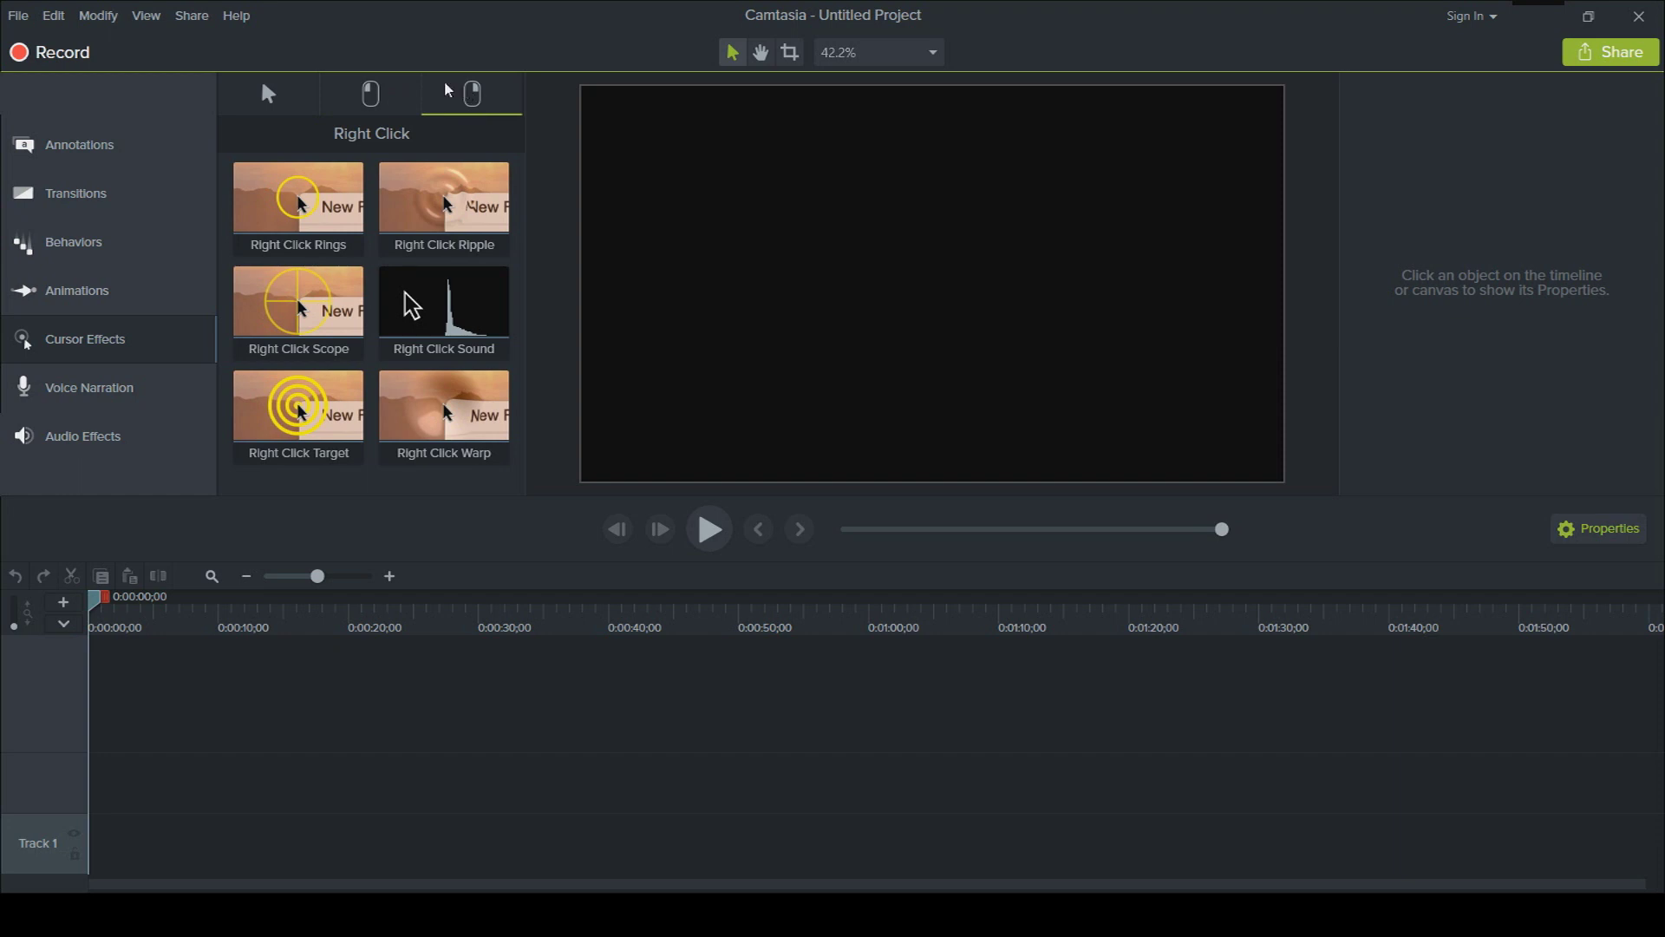
click(134, 391)
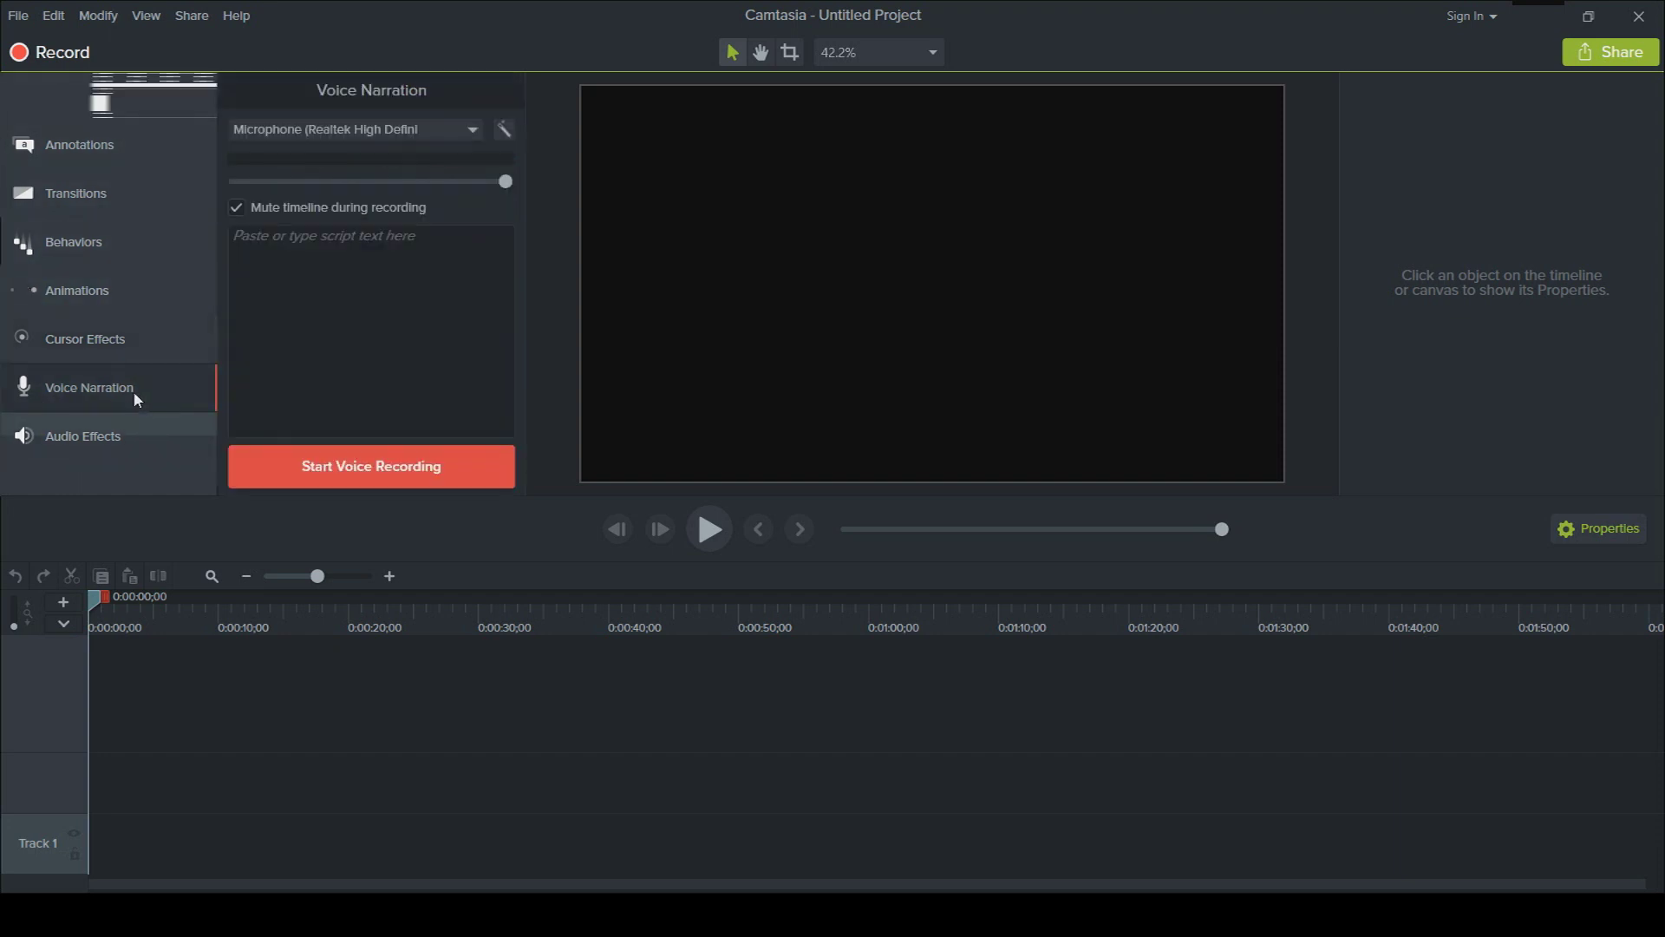
Step: Check the available microphone inputs in the Voice Narration panel
click(420, 133)
click(381, 271)
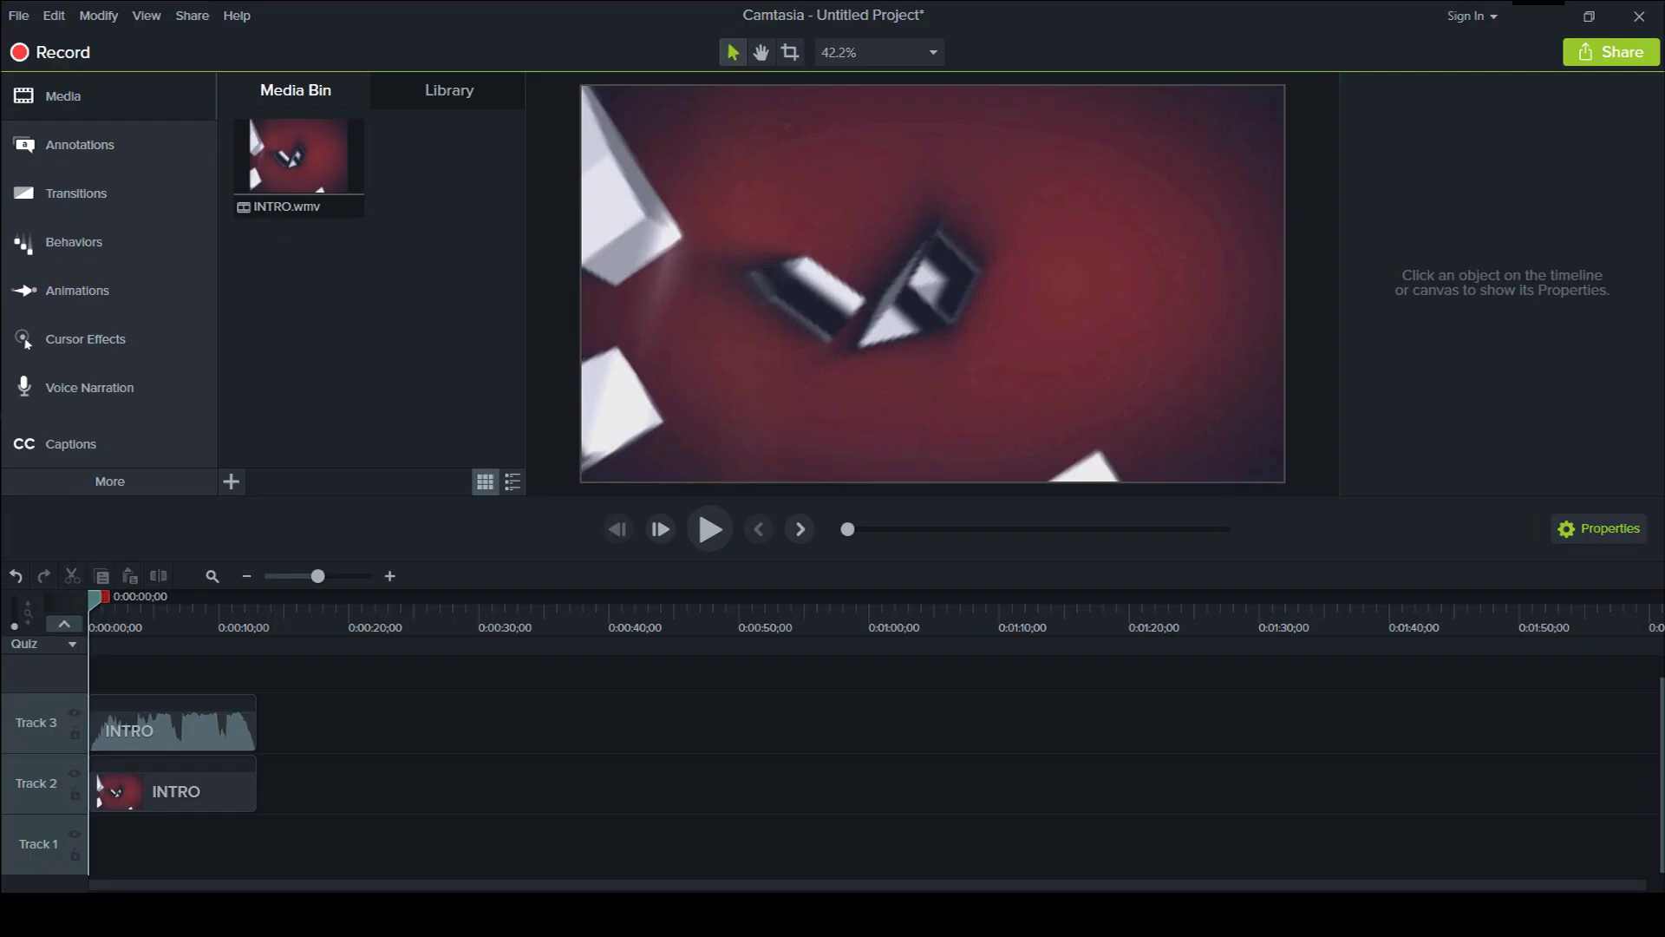
Step: Bring up Camtasia's Share options with Alt+S
key(alt+s)
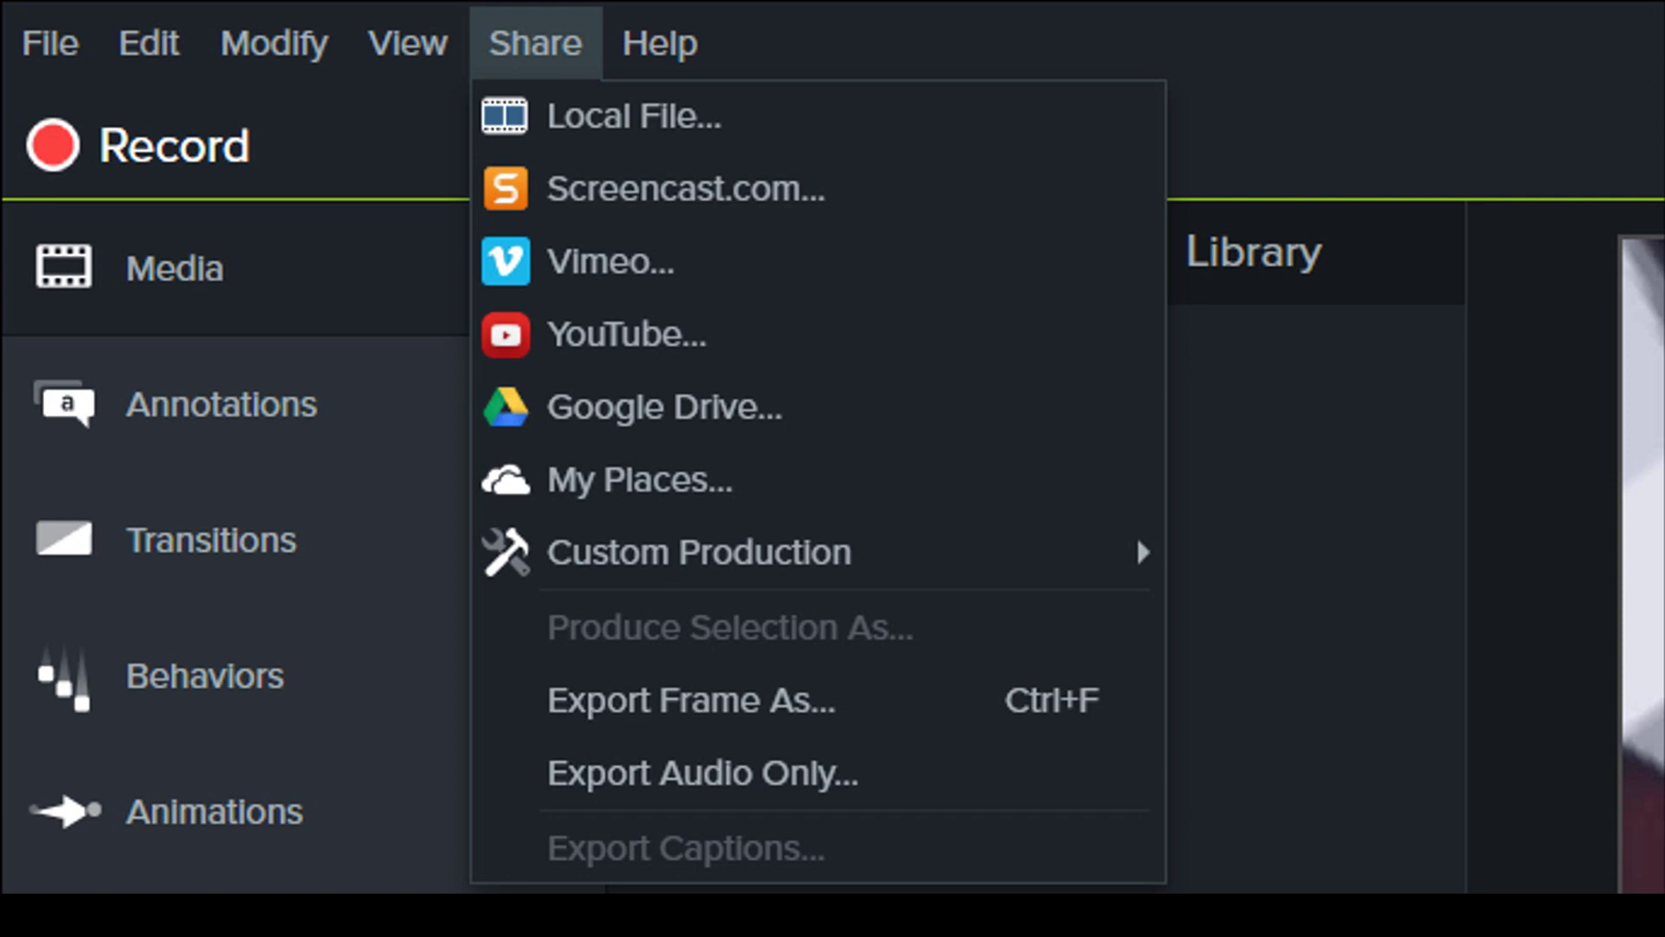
Step: Launch the Production Wizard to produce the video as a local file
key(Return)
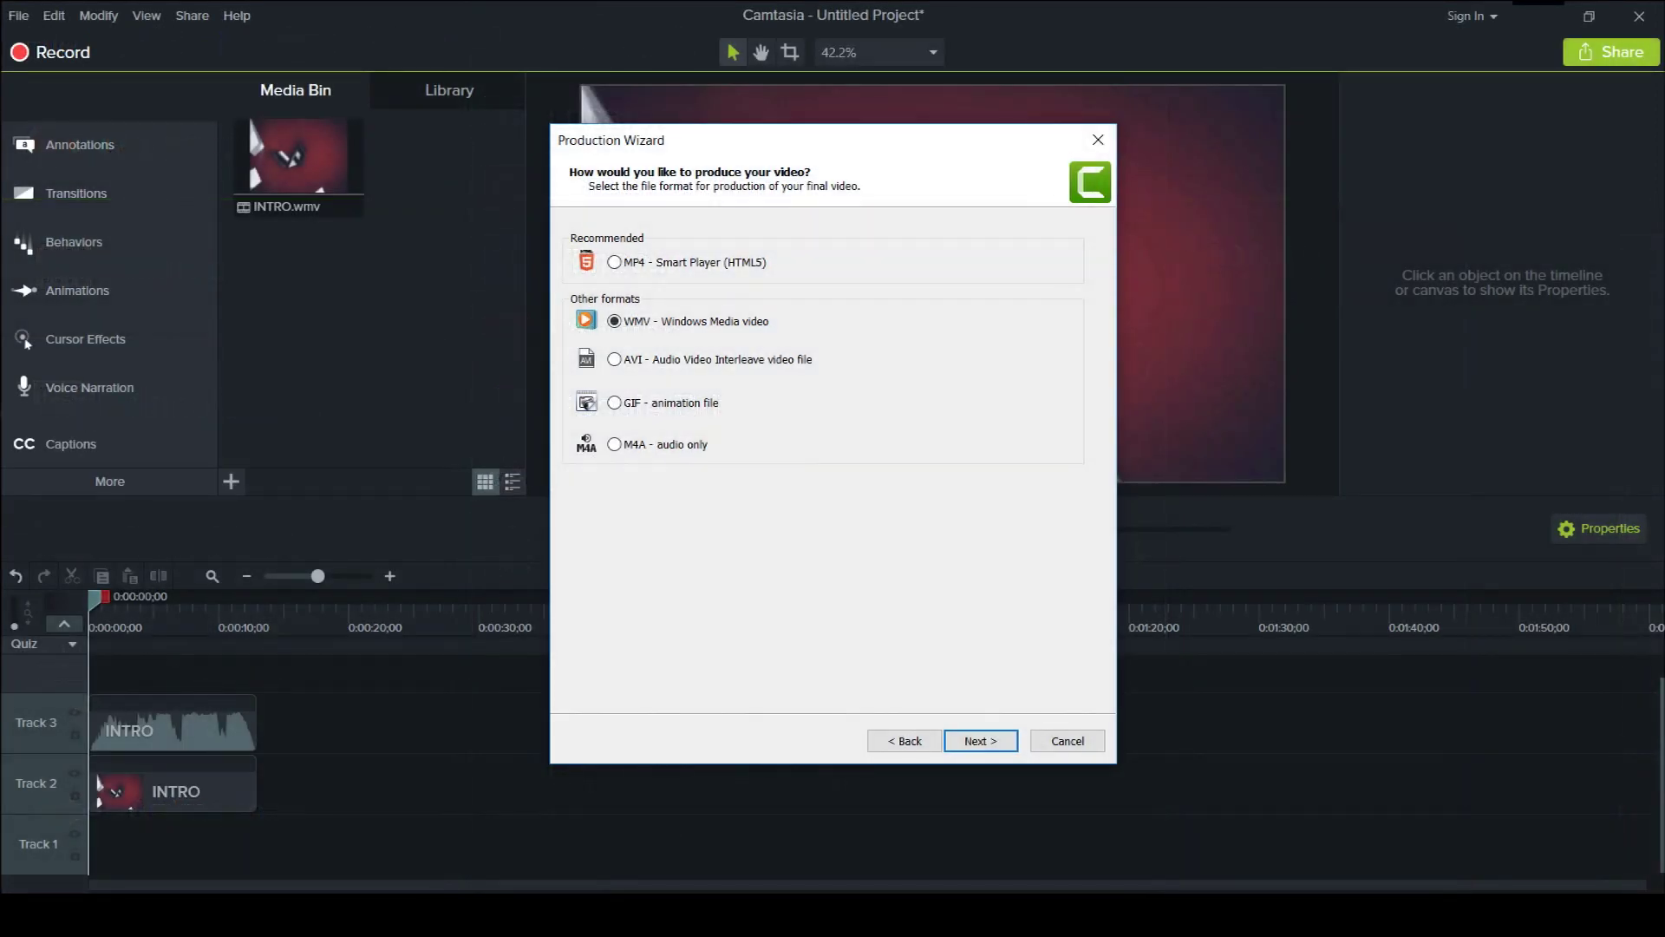